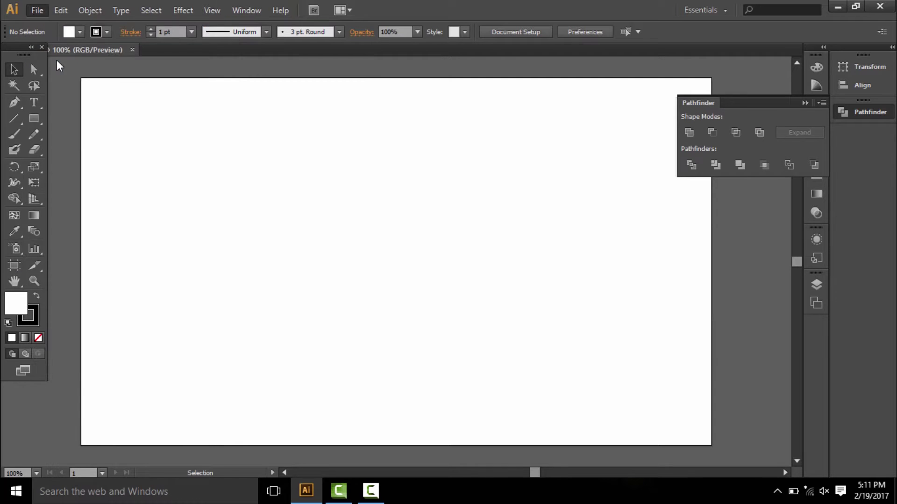
# - Open the eye photo from the Desktop and copy it
pyautogui.click(38, 103)
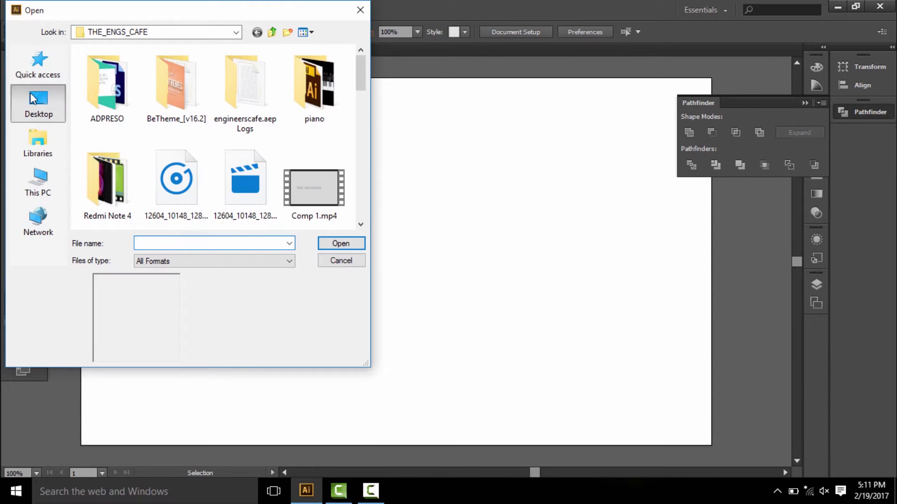
pyautogui.moveTo(360, 65); pyautogui.dragTo(369, 216)
pyautogui.doubleClick(126, 211)
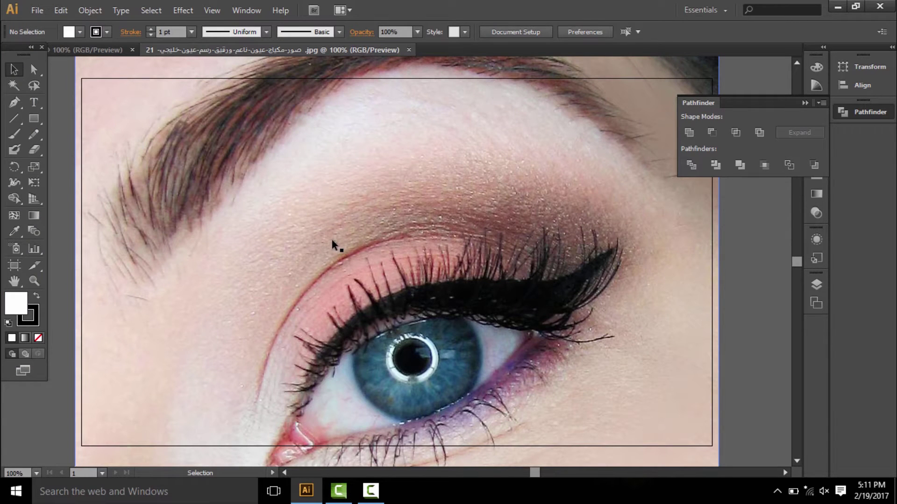
pyautogui.click(346, 246)
pyautogui.click(797, 464)
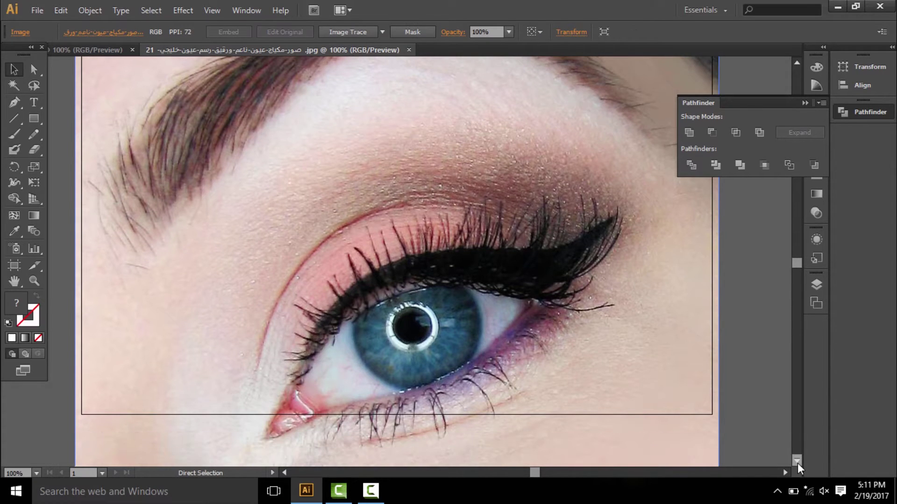
# - Paste the eye photo into the blank document, scaled and positioned over the artboard at 150% zoom
pyautogui.click(82, 50)
pyautogui.hotkey('ctrl', 'v')
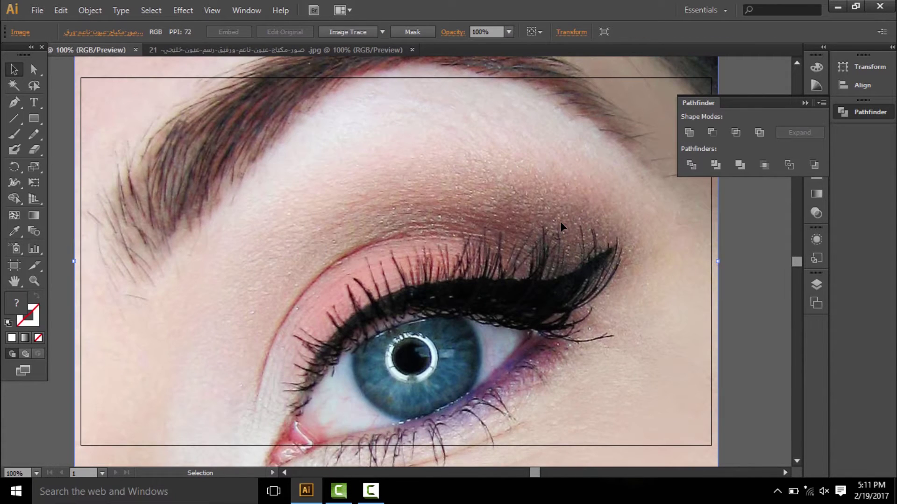
pyautogui.hotkey('ctrl', '-')
pyautogui.moveTo(236, 123); pyautogui.dragTo(386, 254)
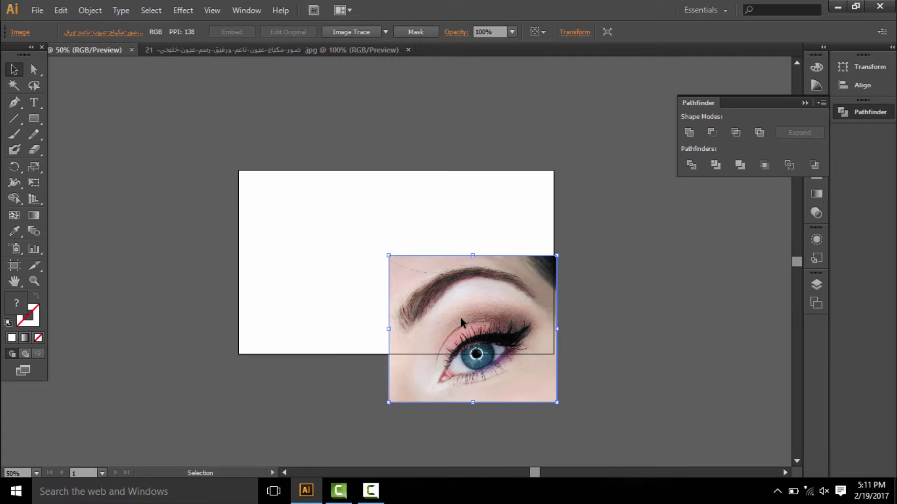
pyautogui.moveTo(461, 321); pyautogui.dragTo(368, 249)
pyautogui.hotkey('ctrl', '+')
pyautogui.hotkey('ctrl', '+')
pyautogui.hotkey('ctrl', '+')
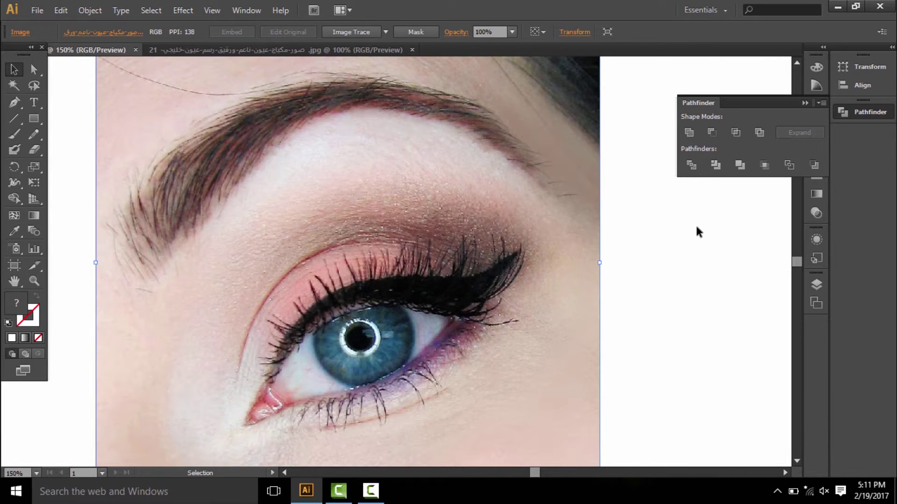
# - With the Pen tool active, set the fill colour to black
pyautogui.click(697, 232)
pyautogui.click(14, 101)
pyautogui.doubleClick(16, 302)
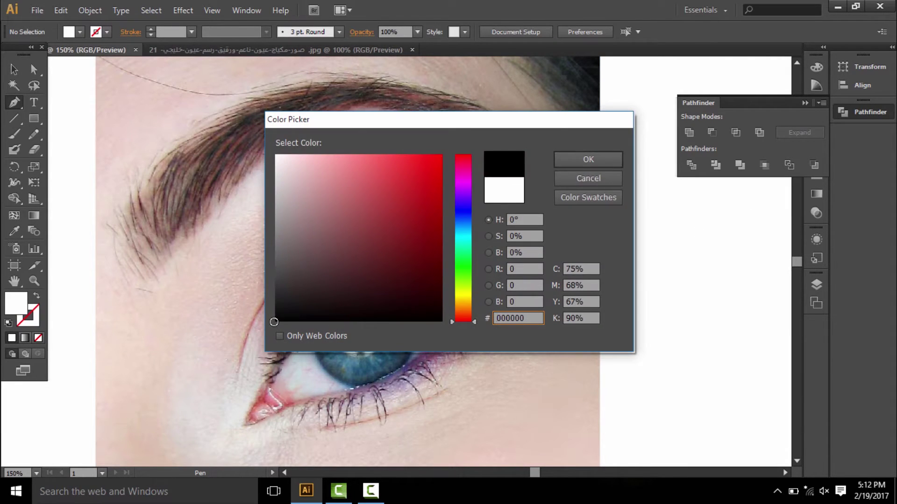
pyautogui.click(577, 161)
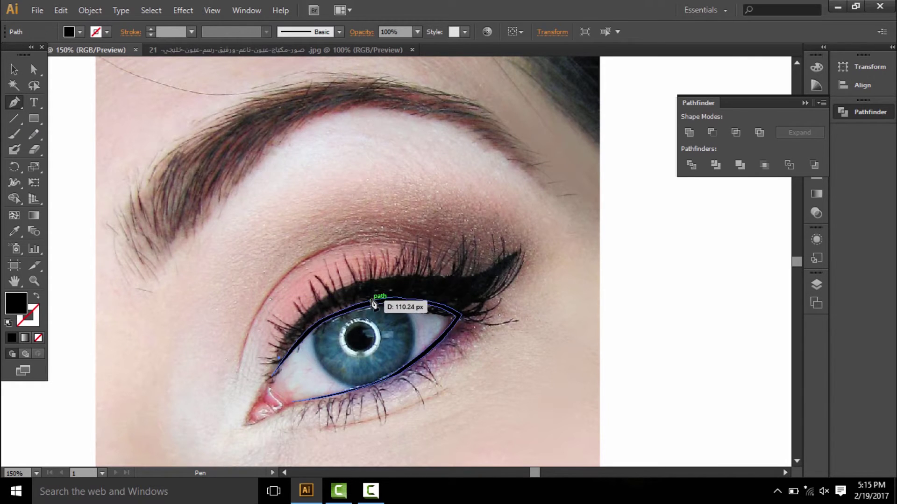
# - Trace the winged eyeliner along the upper lid and lash line as a closed shape
pyautogui.click(312, 295)
pyautogui.click(429, 300)
pyautogui.moveTo(455, 298)
pyautogui.mouseDown()
pyautogui.moveTo(471, 330)
pyautogui.moveTo(510, 336)
pyautogui.mouseUp()
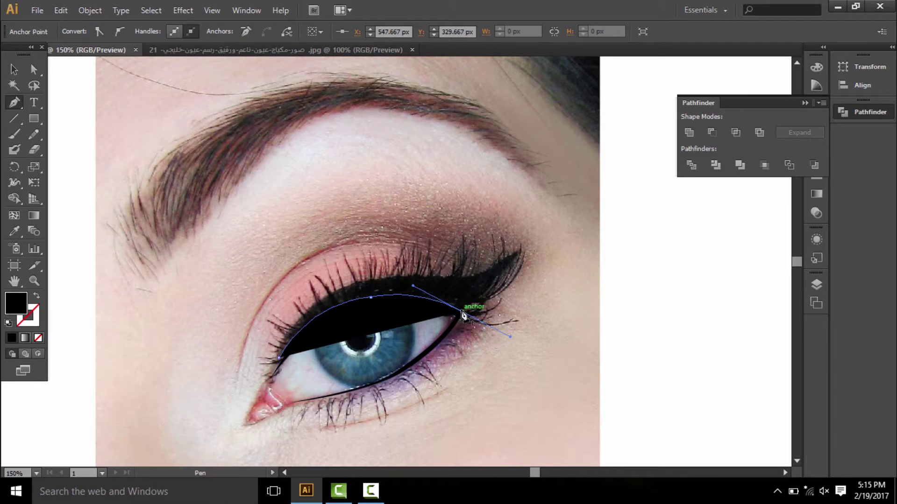
pyautogui.click(519, 252)
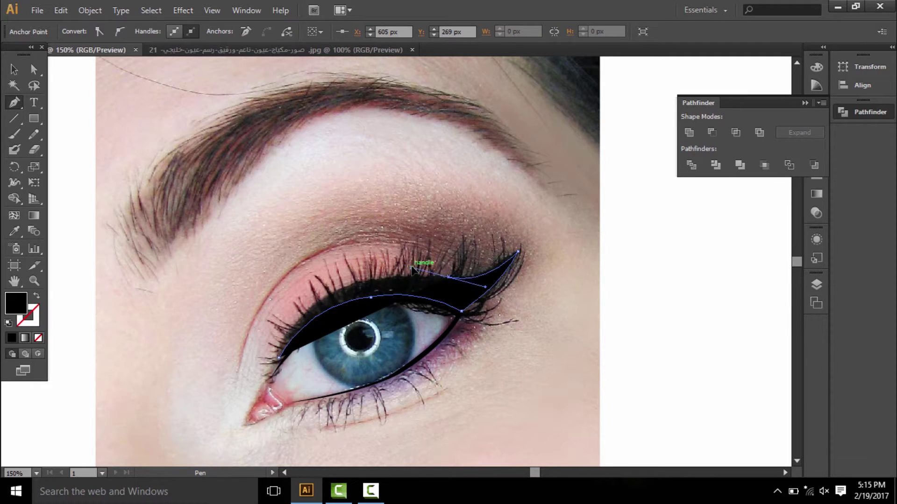
pyautogui.moveTo(347, 287); pyautogui.dragTo(346, 293)
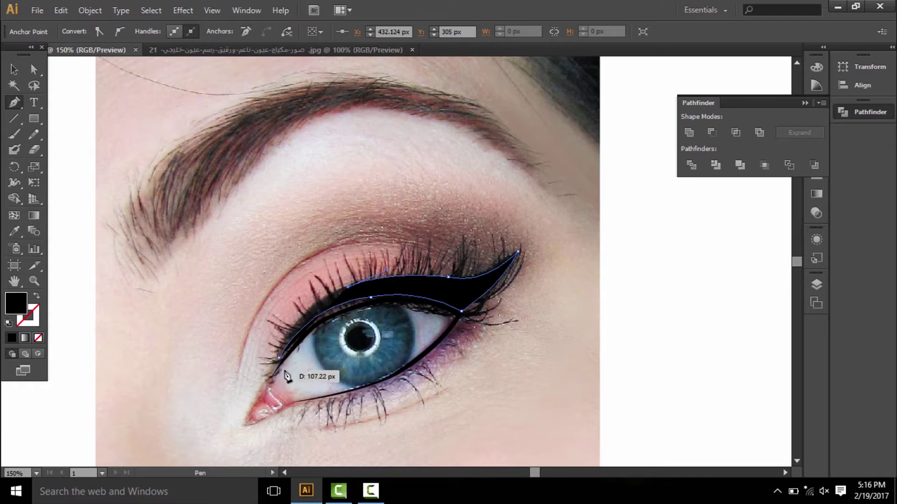
pyautogui.moveTo(287, 376); pyautogui.dragTo(279, 372)
pyautogui.click(261, 415)
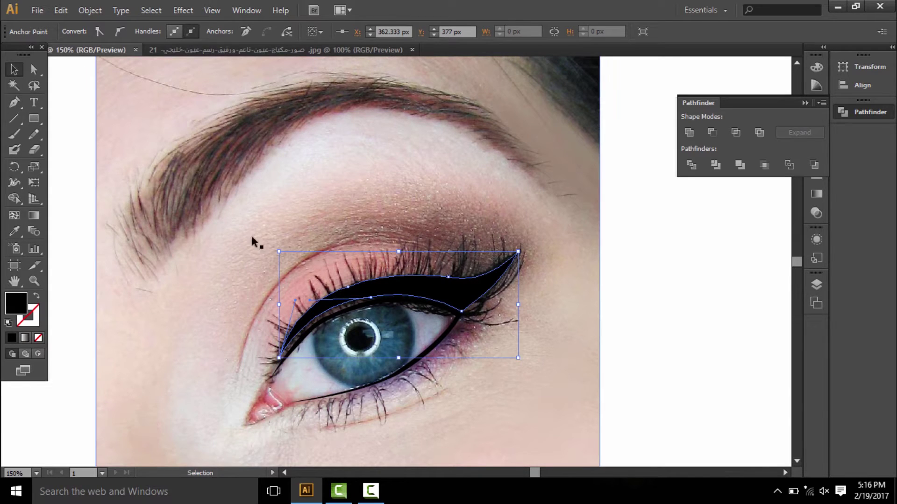
# - Draw an ellipse and size it to cover the photo's iris
pyautogui.hotkey('ctrl', 'shift', 'a')
pyautogui.press('l')
pyautogui.press('F7')
pyautogui.moveTo(311, 308); pyautogui.dragTo(410, 413)
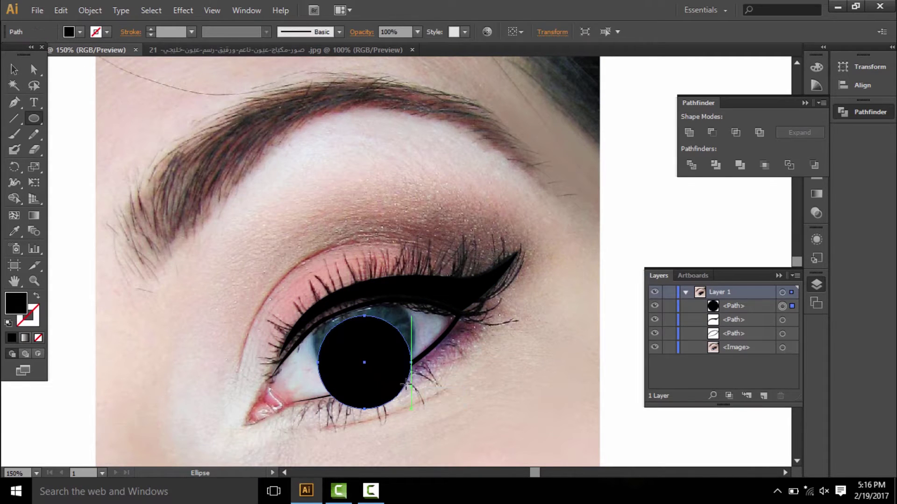
pyautogui.press('v')
pyautogui.moveTo(365, 368); pyautogui.dragTo(365, 346)
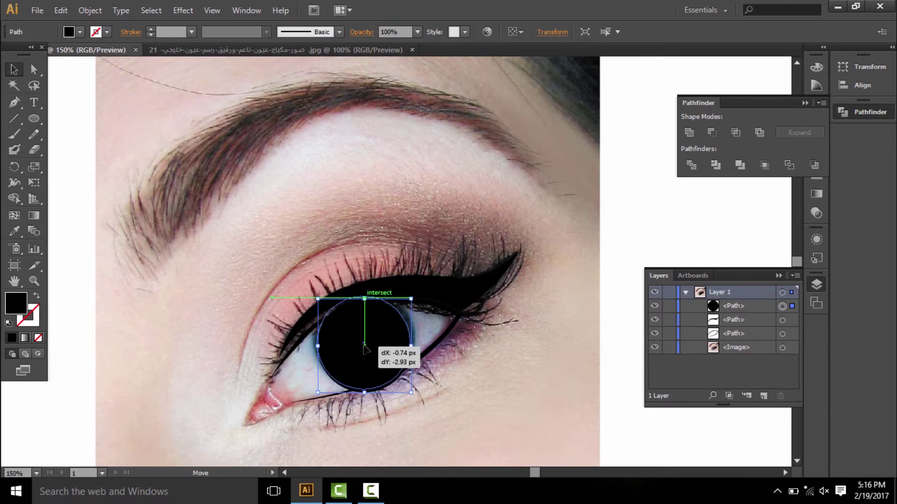
pyautogui.moveTo(411, 295); pyautogui.dragTo(420, 284)
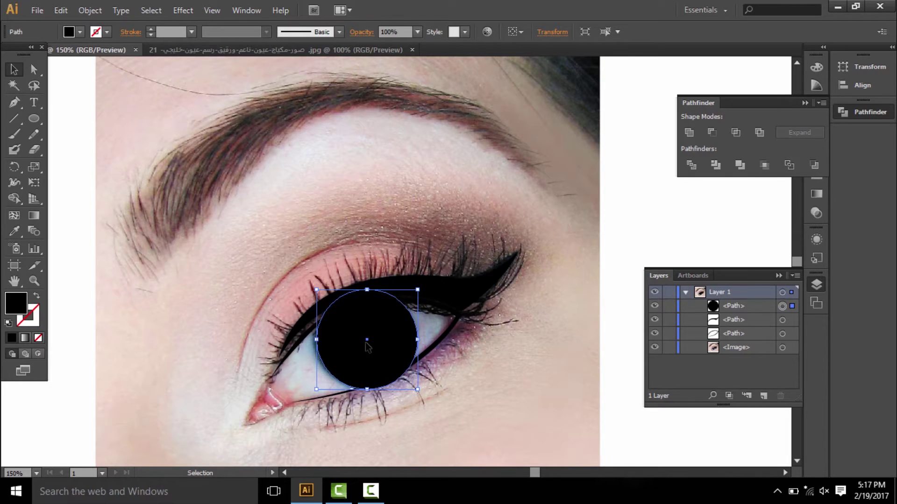
pyautogui.moveTo(365, 342); pyautogui.dragTo(364, 337)
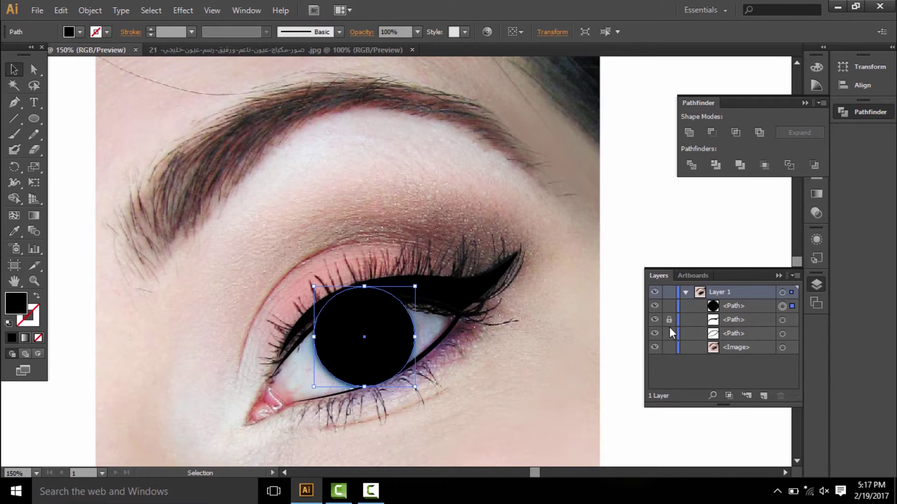
# - Erase the eyeliner gap above the iris and hide the photo to check
pyautogui.click(64, 289)
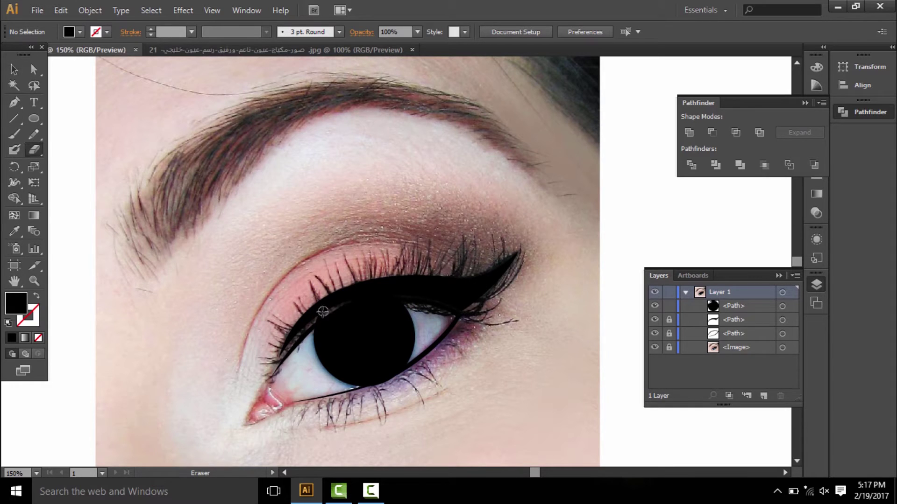
pyautogui.moveTo(349, 299); pyautogui.dragTo(398, 293)
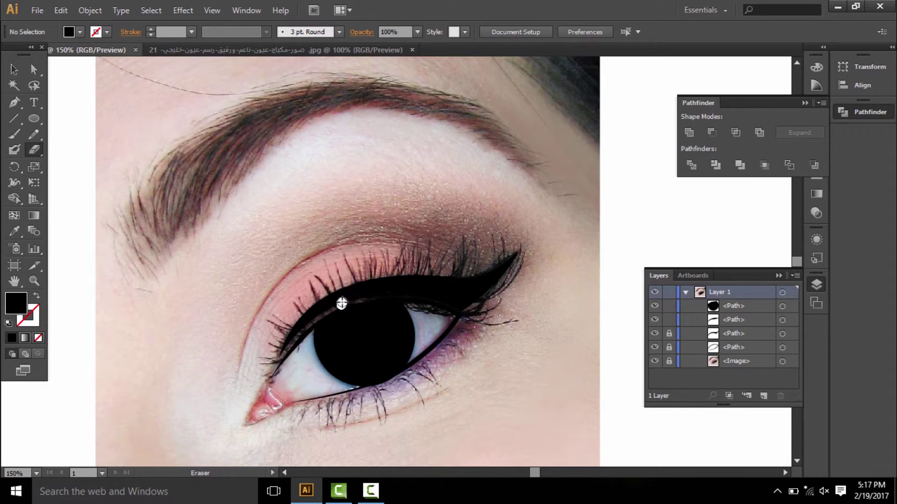
pyautogui.moveTo(341, 303); pyautogui.dragTo(399, 294)
pyautogui.click(655, 361)
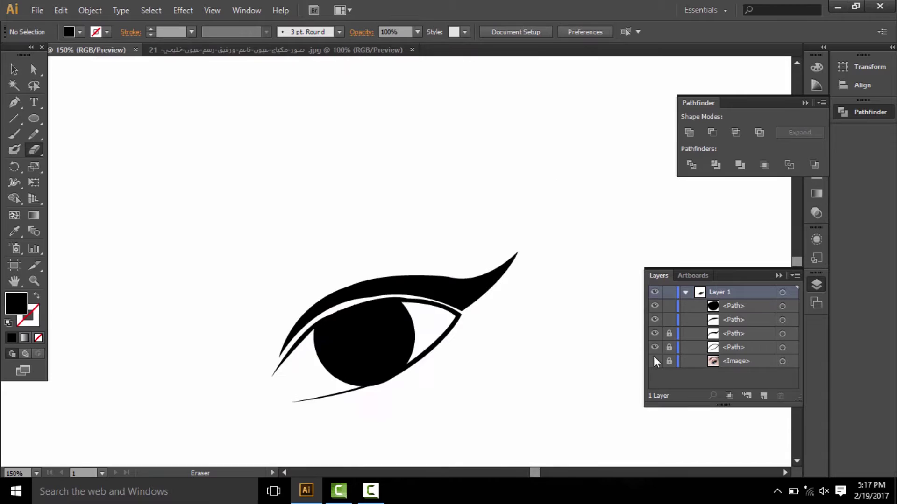
# - Fill the iris circle with the photo's grey-blue iris colour using the Eyedropper
pyautogui.press('v')
pyautogui.moveTo(365, 343)
pyautogui.mouseDown()
pyautogui.moveTo(411, 345)
pyautogui.moveTo(381, 362)
pyautogui.mouseUp()
pyautogui.click(14, 232)
pyautogui.click(343, 366)
pyautogui.click(11, 68)
# - Move the iris circle below the eyeliner in the Layers panel
pyautogui.click(571, 340)
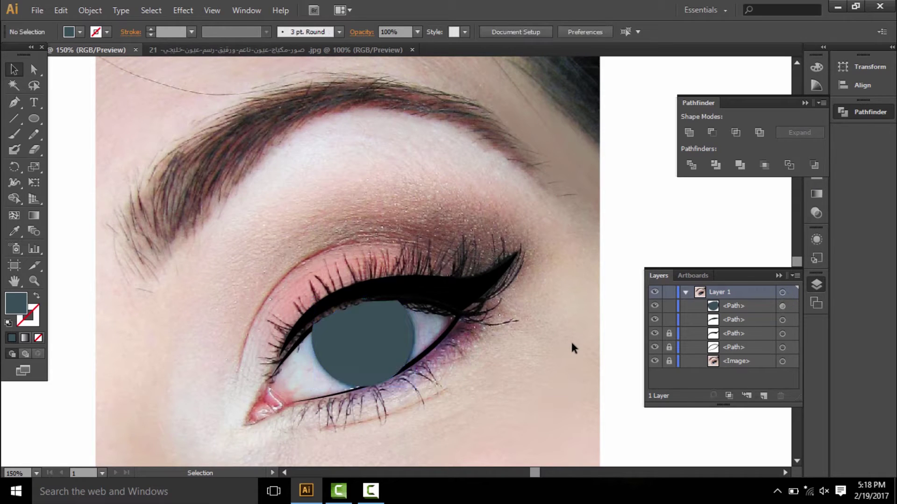
pyautogui.moveTo(734, 305); pyautogui.dragTo(729, 352)
pyautogui.click(556, 376)
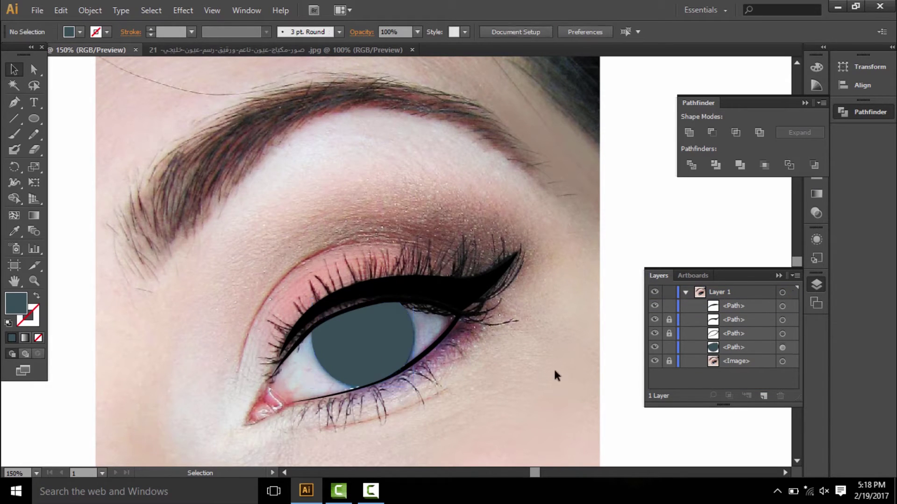
# - Draw a new teal circle and move it to the lower right
pyautogui.click(15, 197)
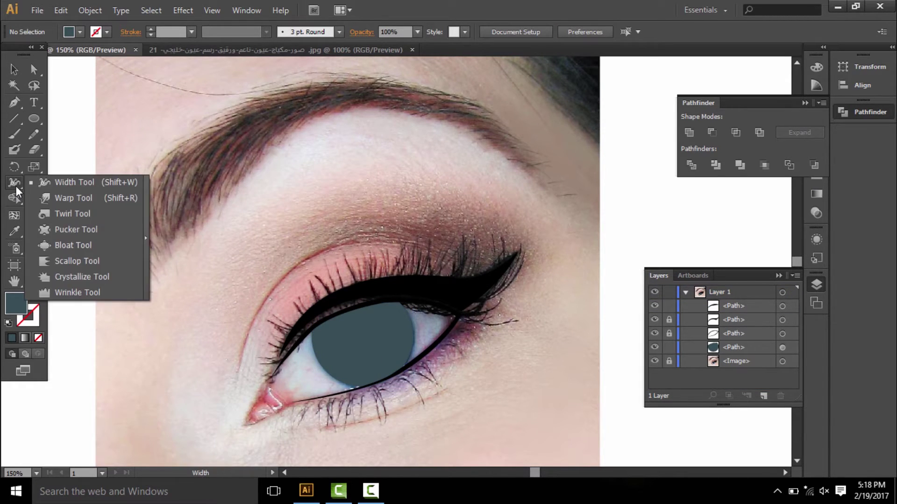
pyautogui.press('l')
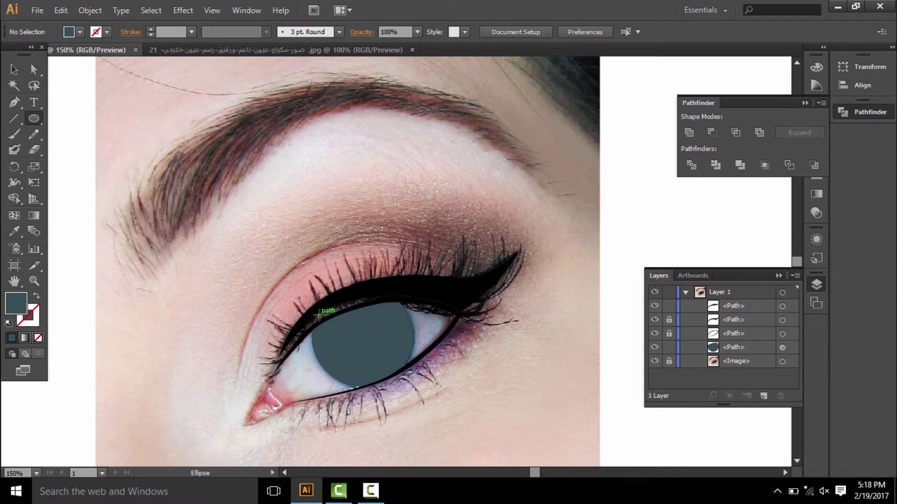
pyautogui.moveTo(319, 313)
pyautogui.mouseDown()
pyautogui.moveTo(409, 404)
pyautogui.moveTo(319, 289)
pyautogui.mouseUp()
pyautogui.press('v')
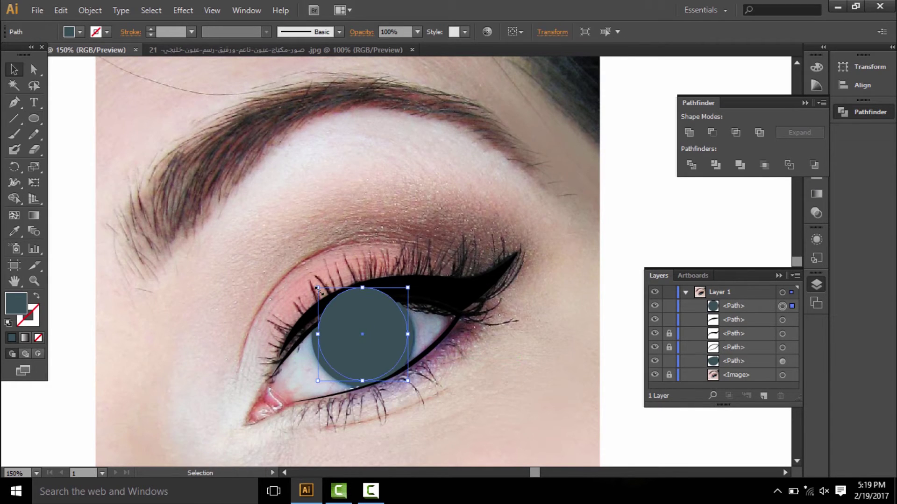
pyautogui.moveTo(344, 358); pyautogui.dragTo(530, 391)
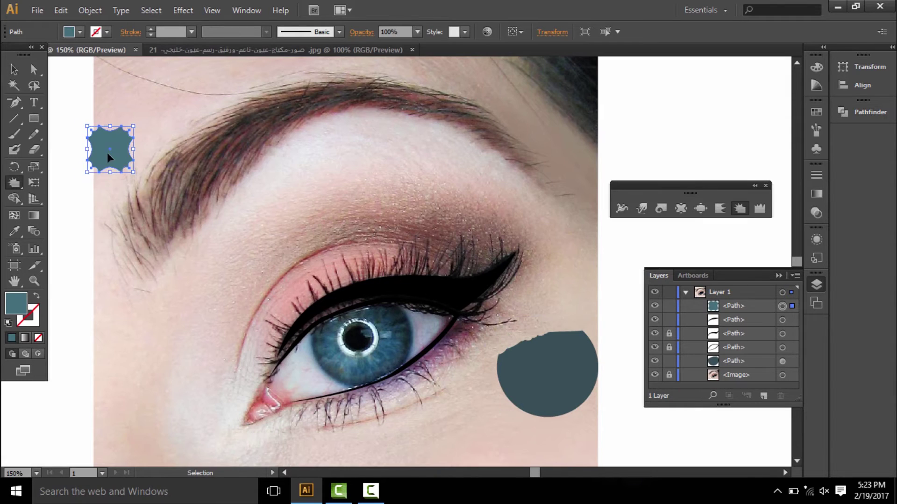
# - Roughen a teal shape into spikes and place it over the teal circle
pyautogui.moveTo(108, 153); pyautogui.dragTo(90, 140)
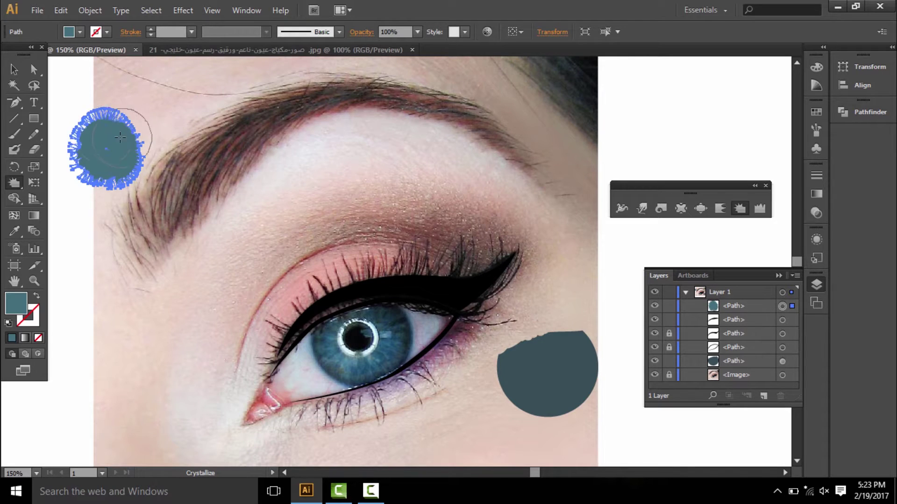
pyautogui.press('v')
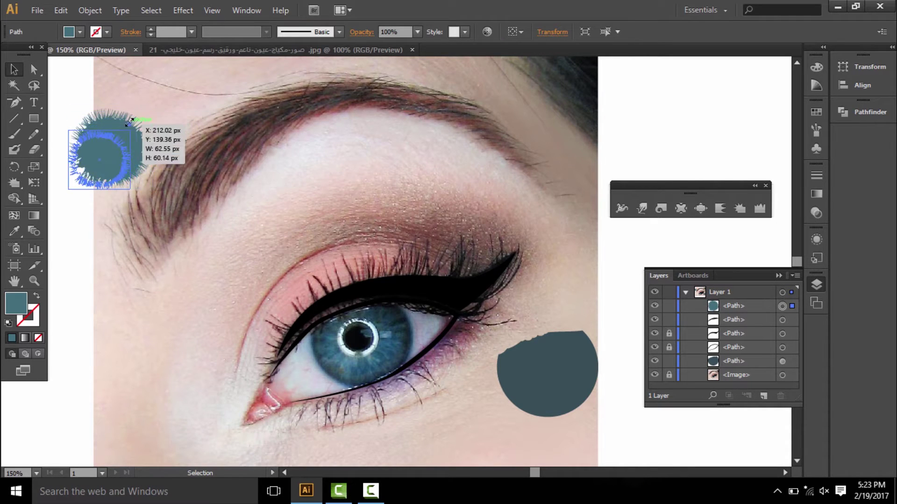
pyautogui.moveTo(95, 154)
pyautogui.mouseDown()
pyautogui.moveTo(449, 308)
pyautogui.moveTo(563, 346)
pyautogui.mouseUp()
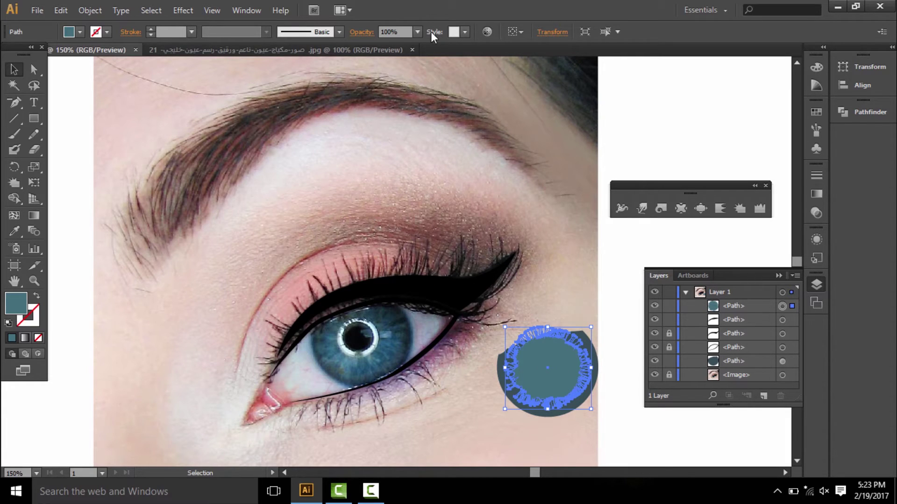
pyautogui.click(606, 264)
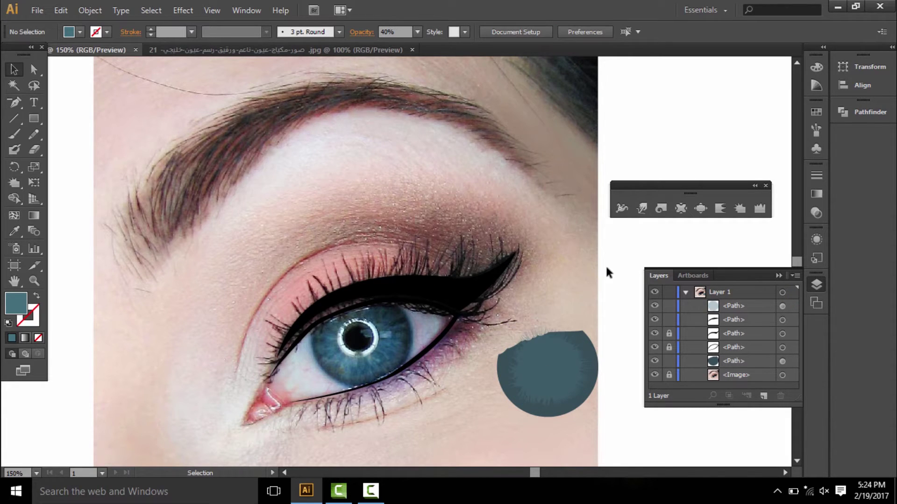
pyautogui.moveTo(521, 319); pyautogui.dragTo(543, 369)
pyautogui.click(253, 280)
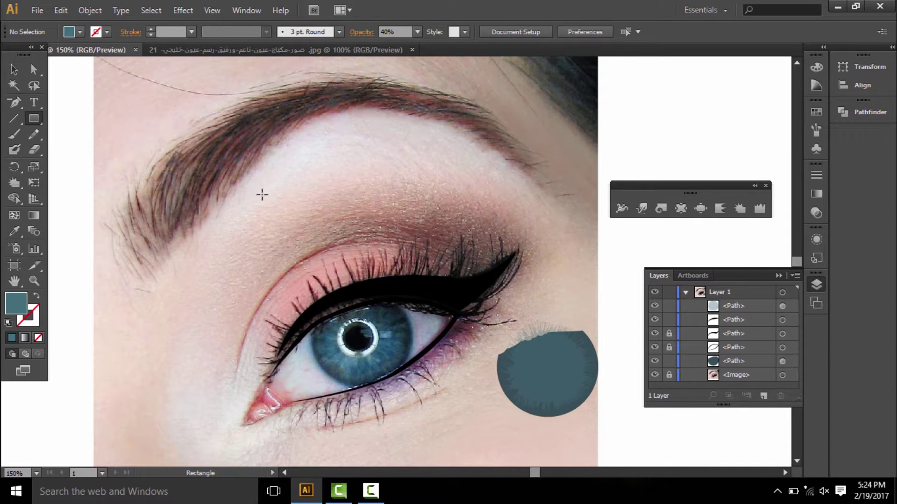
# - Turn a small teal square into a spiky blob and crystallize the teal circle's edge
pyautogui.moveTo(284, 217)
pyautogui.mouseDown()
pyautogui.moveTo(274, 204)
pyautogui.moveTo(543, 369)
pyautogui.mouseUp()
pyautogui.click(739, 208)
pyautogui.press('v')
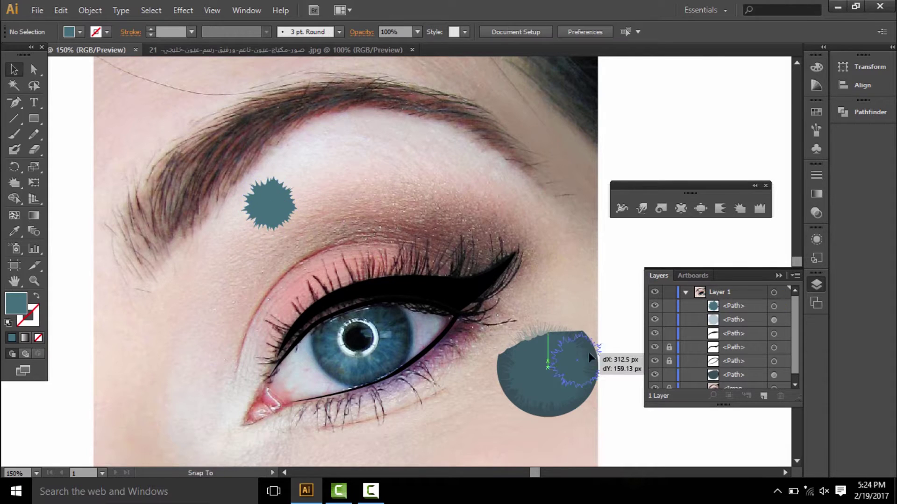
pyautogui.click(610, 289)
pyautogui.click(541, 368)
pyautogui.click(616, 283)
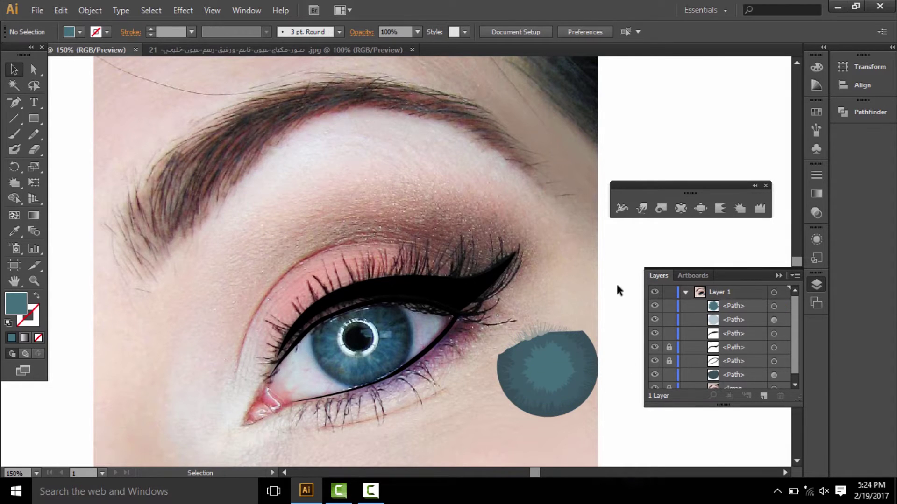
pyautogui.hotkey('shift', 'r')
pyautogui.moveTo(543, 360); pyautogui.dragTo(543, 356)
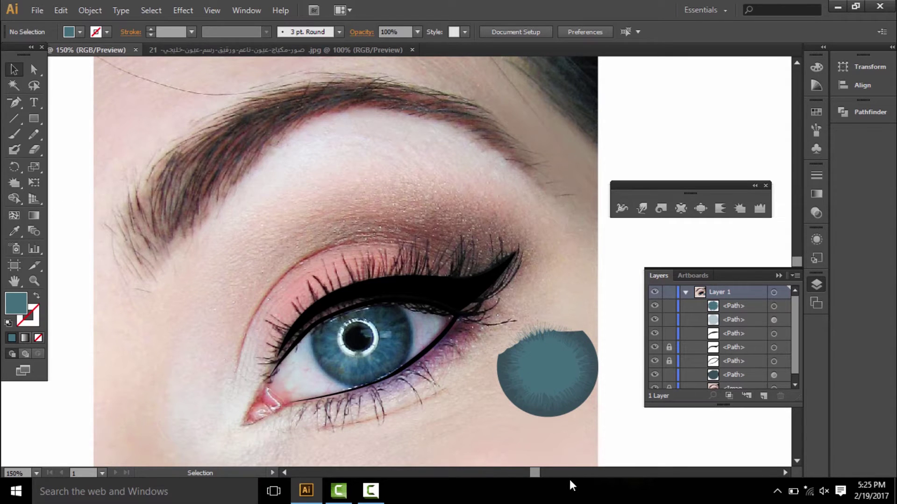
# - Drop the textured teal disc onto the iris and begin renaming its layer row
pyautogui.moveTo(494, 318)
pyautogui.mouseDown()
pyautogui.moveTo(555, 370)
pyautogui.moveTo(350, 337)
pyautogui.moveTo(366, 346)
pyautogui.mouseUp()
pyautogui.click(203, 309)
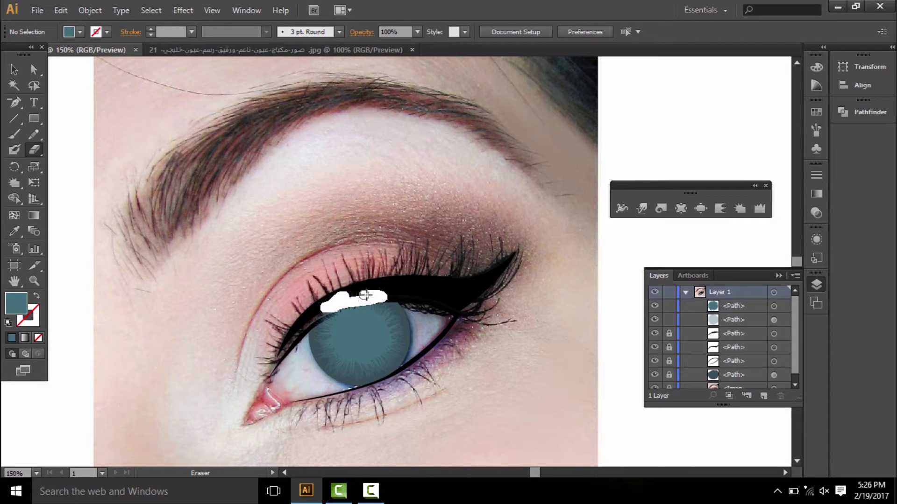
pyautogui.moveTo(318, 316); pyautogui.dragTo(314, 321)
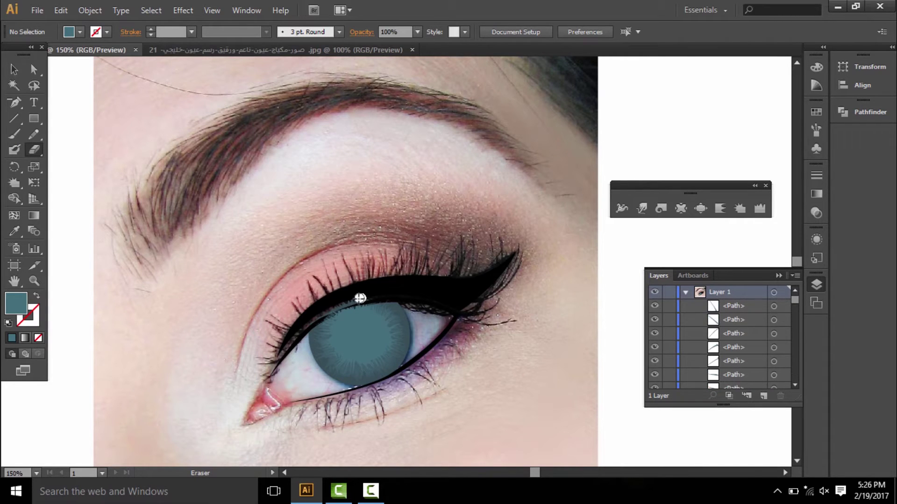
pyautogui.moveTo(795, 301); pyautogui.dragTo(778, 316)
pyautogui.doubleClick(727, 322)
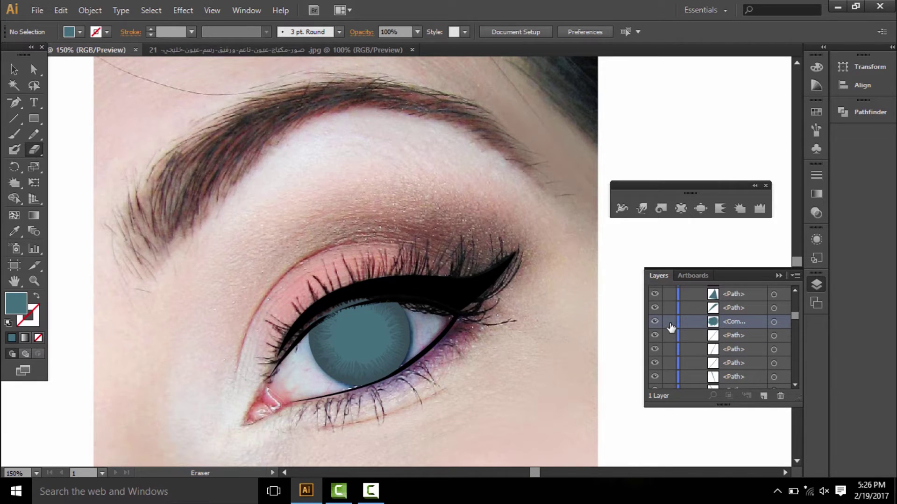
pyautogui.moveTo(794, 315)
pyautogui.mouseDown()
pyautogui.moveTo(795, 375)
pyautogui.moveTo(667, 300)
pyautogui.mouseUp()
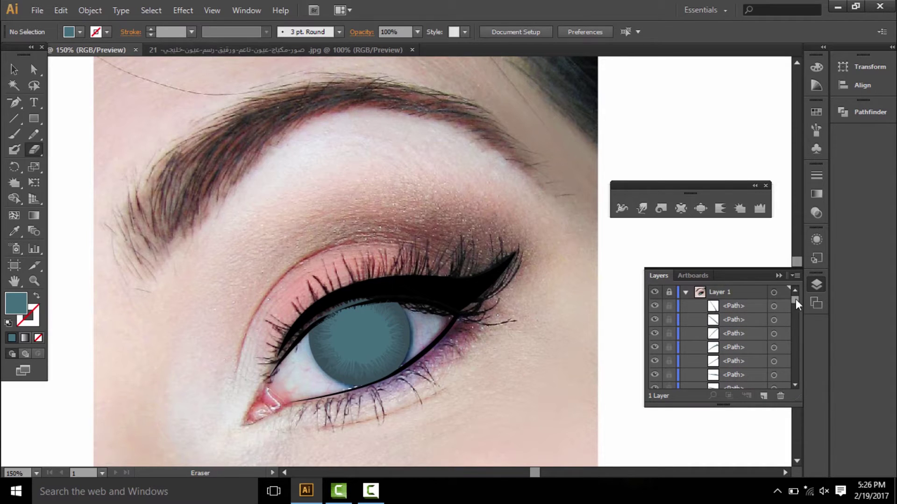
pyautogui.moveTo(796, 302)
pyautogui.mouseDown()
pyautogui.moveTo(796, 318)
pyautogui.moveTo(695, 355)
pyautogui.mouseUp()
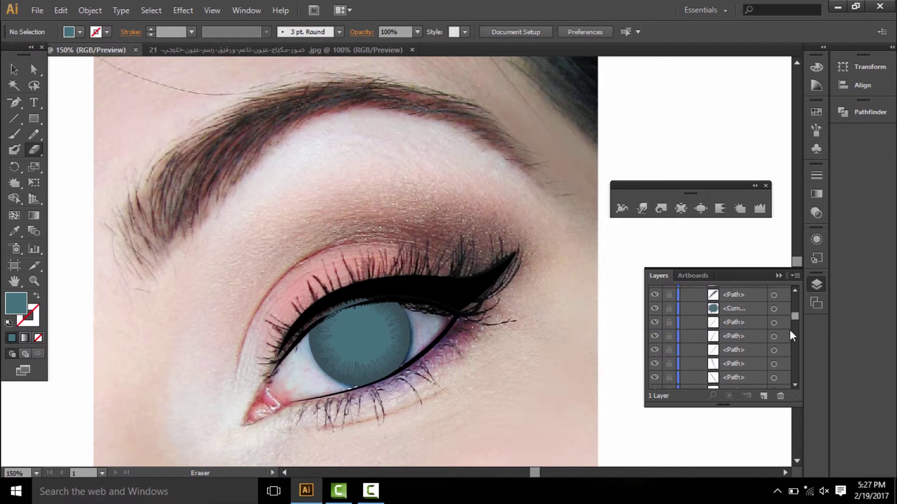
pyautogui.moveTo(795, 372)
pyautogui.mouseDown()
pyautogui.moveTo(797, 299)
pyautogui.moveTo(800, 313)
pyautogui.mouseUp()
# - Unlock and select the iris compound path in Layers
pyautogui.click(669, 322)
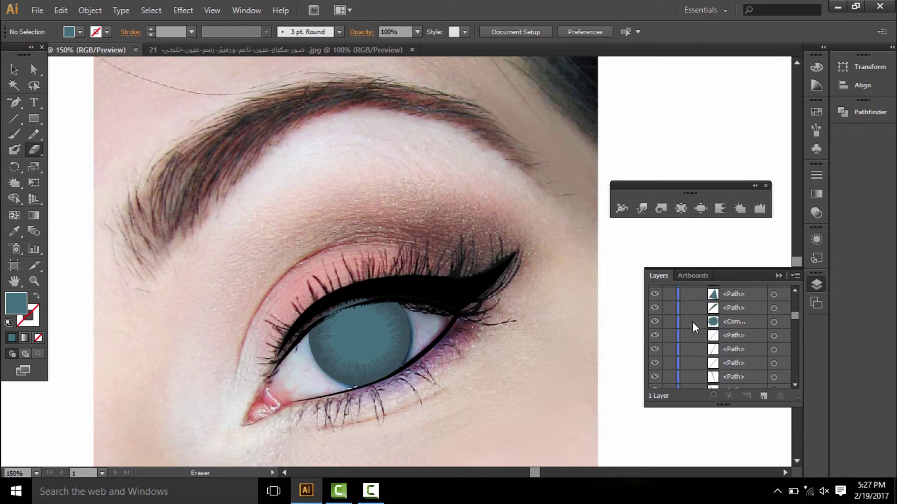
pyautogui.click(773, 322)
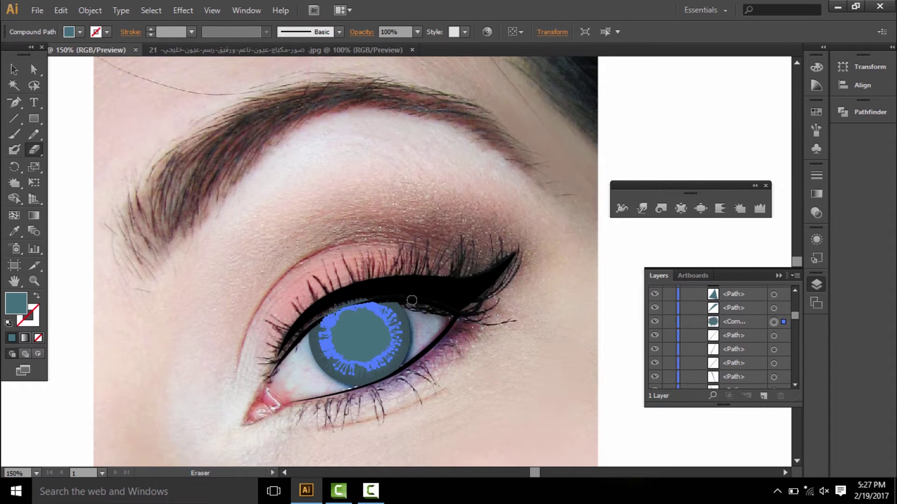
pyautogui.press('v')
pyautogui.moveTo(795, 316); pyautogui.dragTo(794, 373)
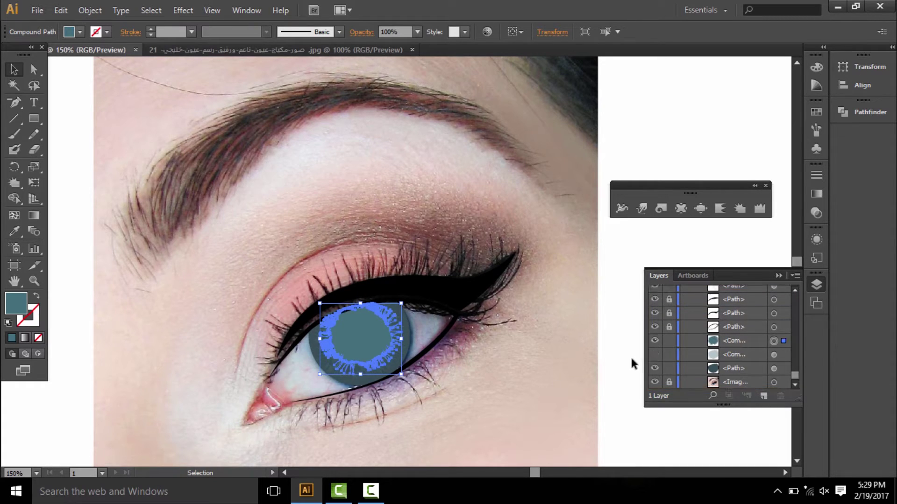
pyautogui.click(629, 355)
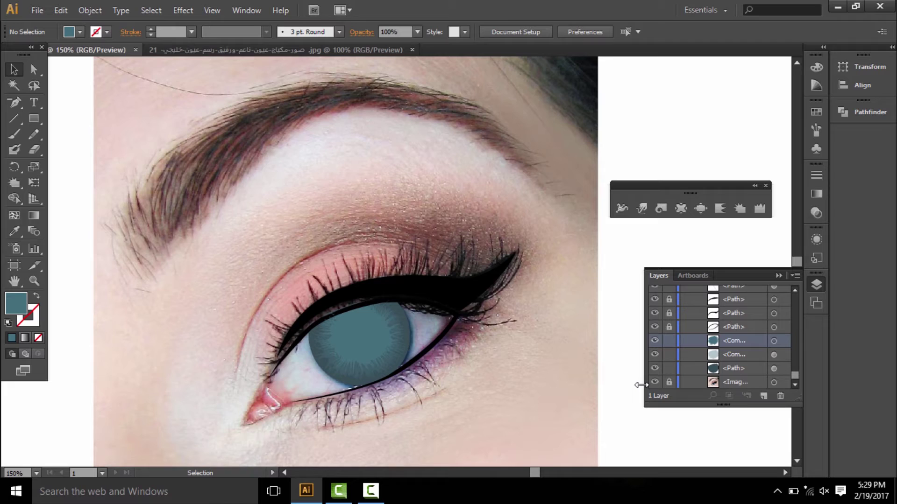
# - Create a second layer and zoom in on the eye
pyautogui.click(763, 396)
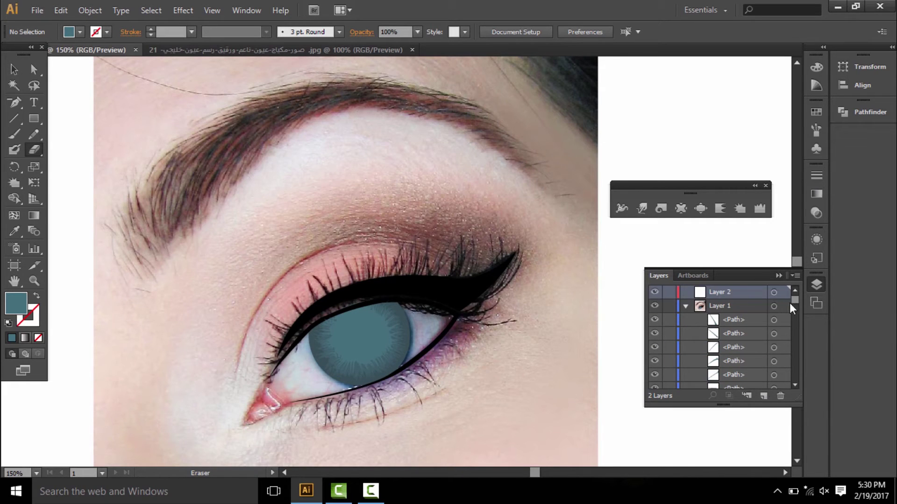
pyautogui.scroll(-3, 789, 302)
pyautogui.hotkey('shift', 'e')
pyautogui.click(7, 76)
pyautogui.hotkey('ctrl', '=')
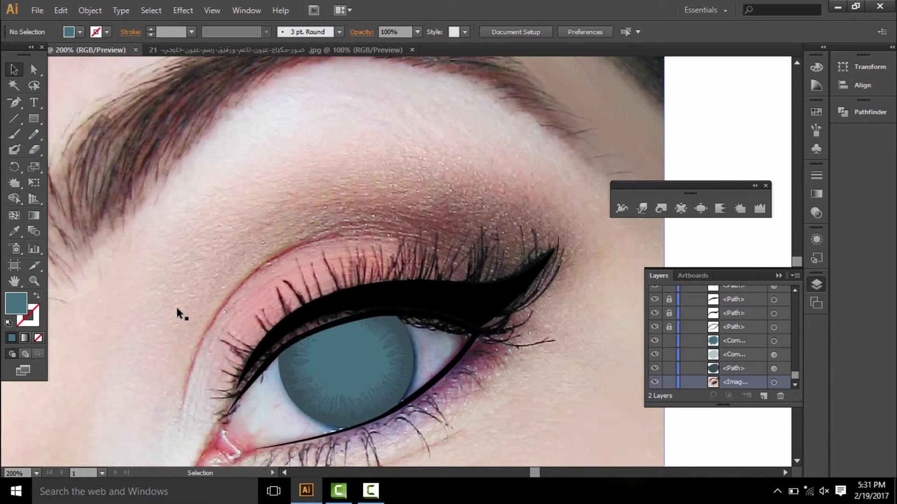
# - Set the Ellipse tool with a black fill for the pupil
pyautogui.hotkey('ctrl', '=')
pyautogui.scroll(-3, 177, 310)
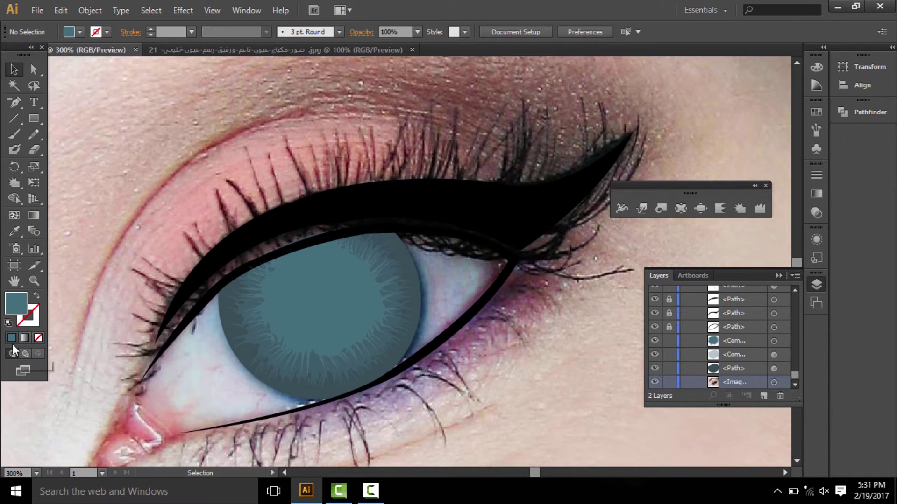
pyautogui.click(252, 319)
pyautogui.click(750, 112)
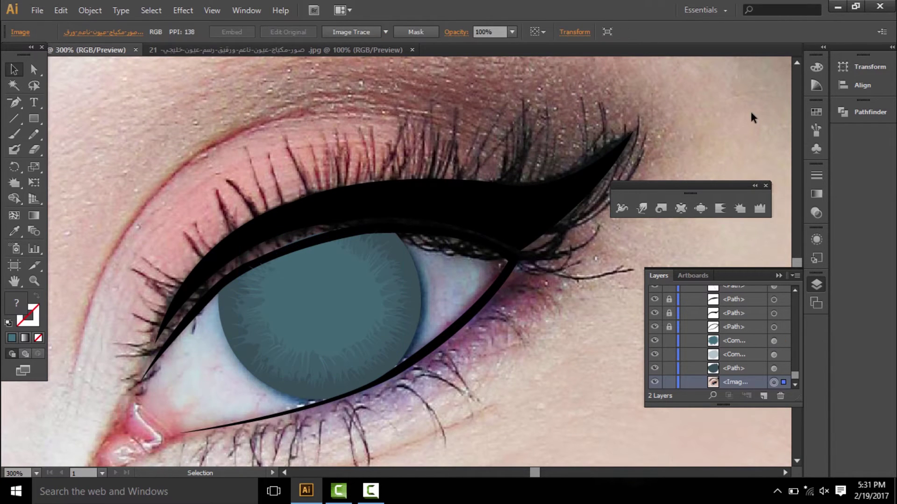
pyautogui.moveTo(34, 118); pyautogui.dragTo(101, 147)
pyautogui.doubleClick(16, 303)
pyautogui.click(295, 316)
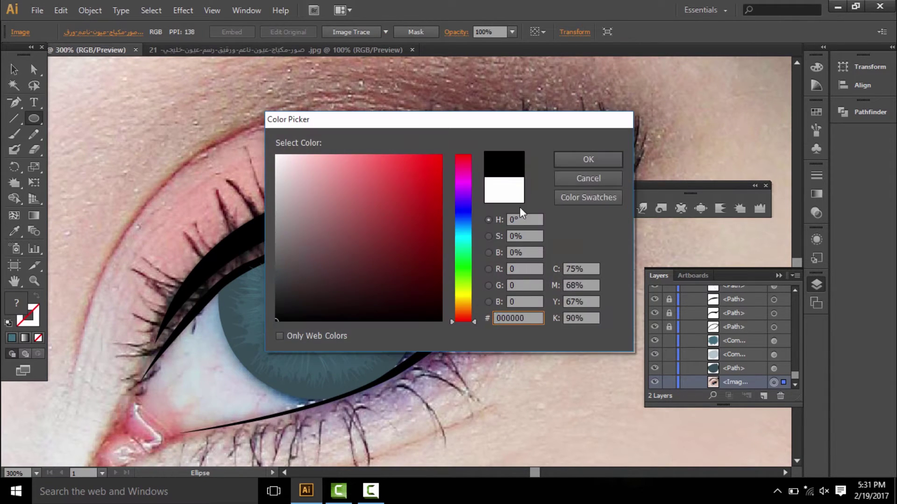
pyautogui.click(587, 159)
# - Draw the black pupil and centre it on the iris
pyautogui.moveTo(281, 278)
pyautogui.mouseDown()
pyautogui.moveTo(342, 338)
pyautogui.moveTo(343, 312)
pyautogui.moveTo(331, 305)
pyautogui.mouseUp()
pyautogui.click(14, 70)
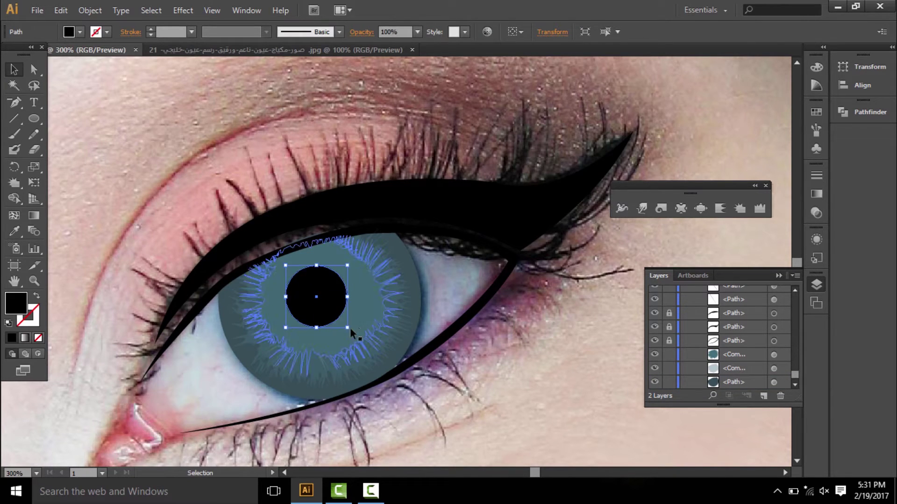
pyautogui.click(389, 364)
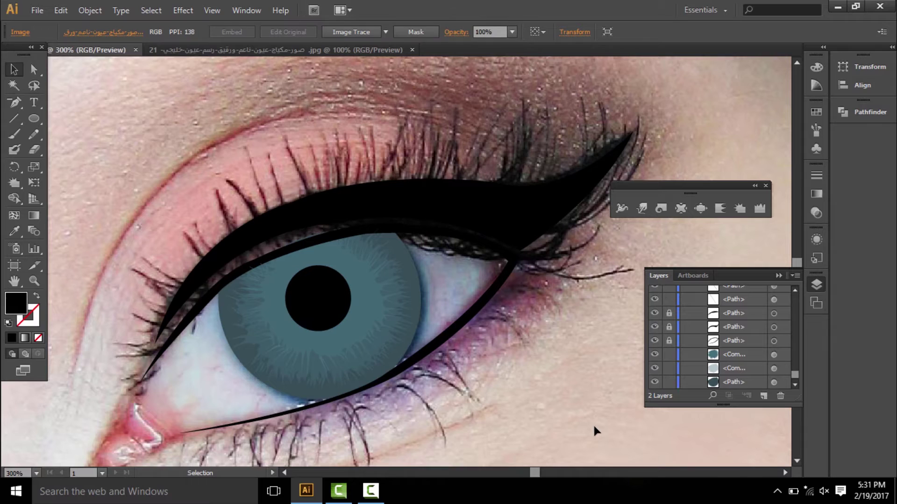
pyautogui.doubleClick(16, 183)
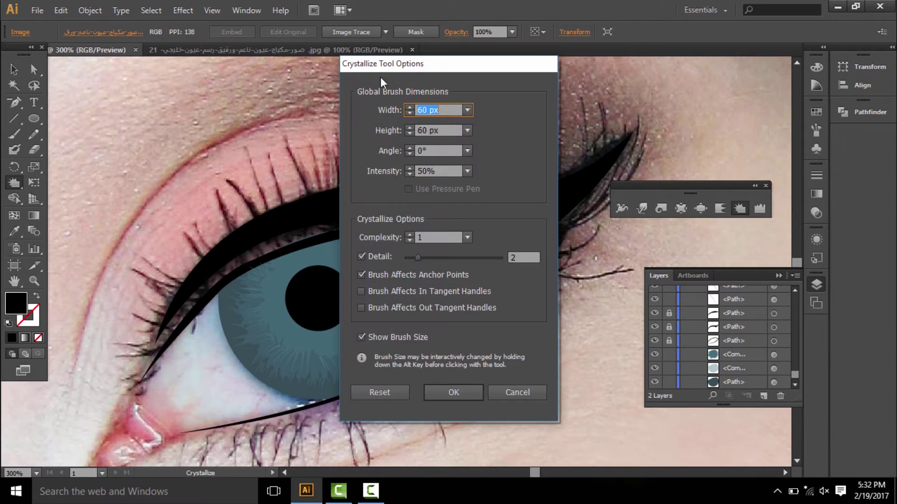
pyautogui.click(519, 393)
# - Add two small white highlight dots on either side of the pupil
pyautogui.press('l')
pyautogui.moveTo(281, 298); pyautogui.dragTo(287, 302)
pyautogui.moveTo(349, 297)
pyautogui.mouseDown()
pyautogui.moveTo(355, 305)
pyautogui.moveTo(349, 300)
pyautogui.mouseUp()
pyautogui.click(14, 70)
# - Draw a white crescent under the pupil with the Pen tool
pyautogui.click(450, 310)
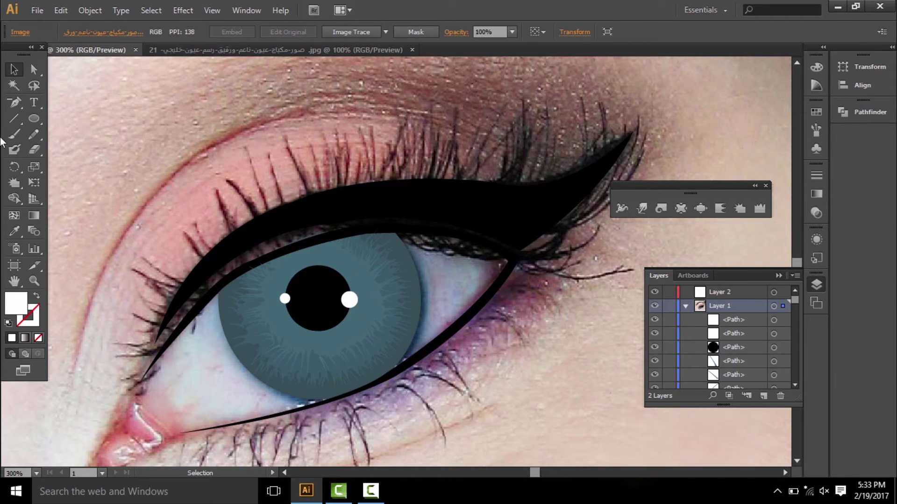
pyautogui.click(15, 105)
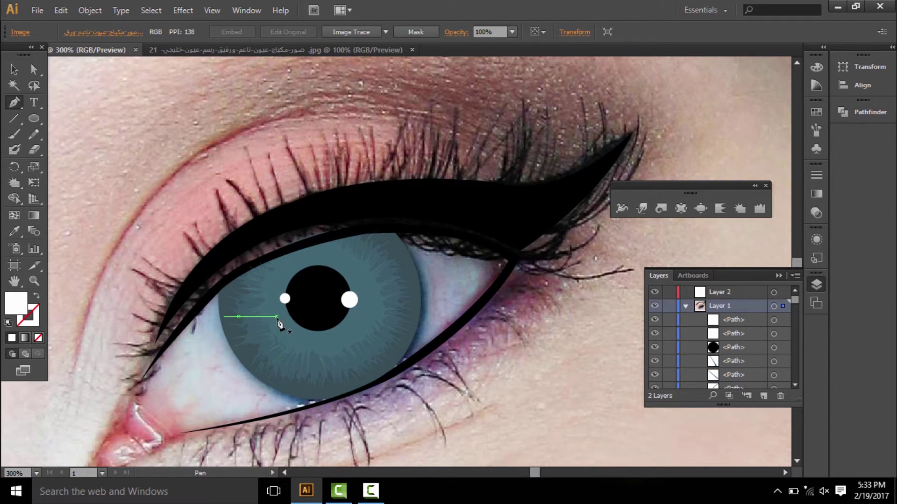
pyautogui.moveTo(278, 323); pyautogui.dragTo(278, 322)
pyautogui.moveTo(349, 309); pyautogui.dragTo(371, 312)
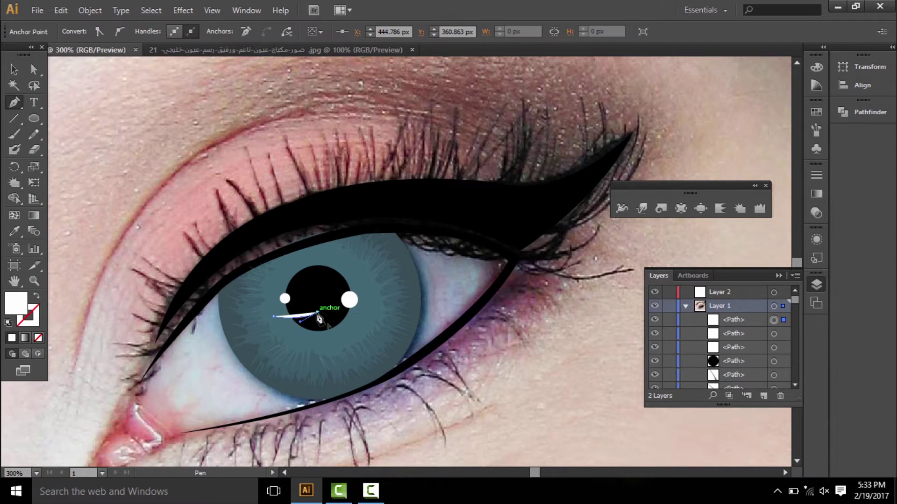
pyautogui.click(367, 316)
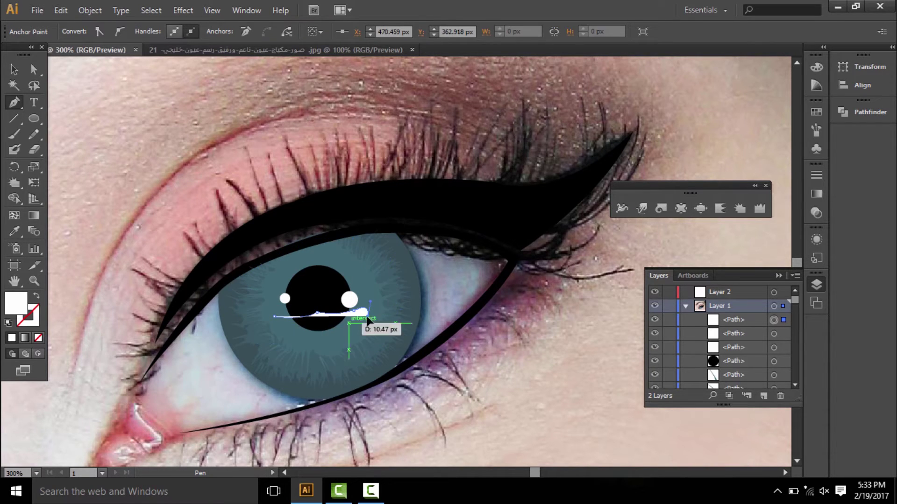
pyautogui.moveTo(303, 342); pyautogui.dragTo(256, 333)
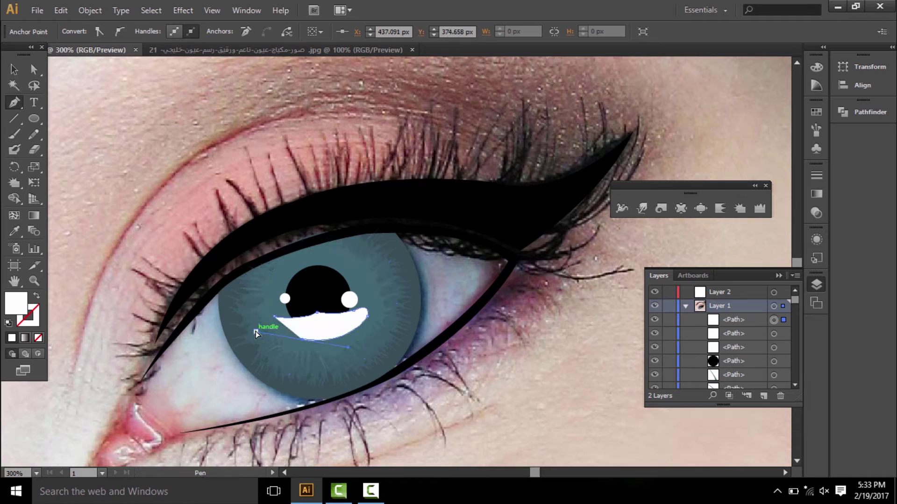
# - Select the crescent and briefly hide then show the tracing photo
pyautogui.press('v')
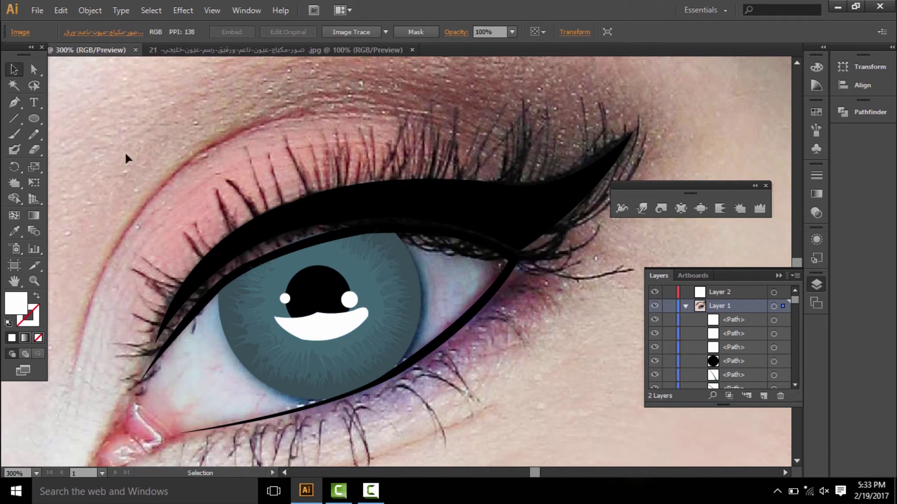
pyautogui.hotkey('ctrl', '-')
pyautogui.hotkey('ctrl', '-')
pyautogui.hotkey('ctrl', '-')
pyautogui.hotkey('ctrl', 'shift', 'a')
pyautogui.moveTo(794, 300); pyautogui.dragTo(793, 379)
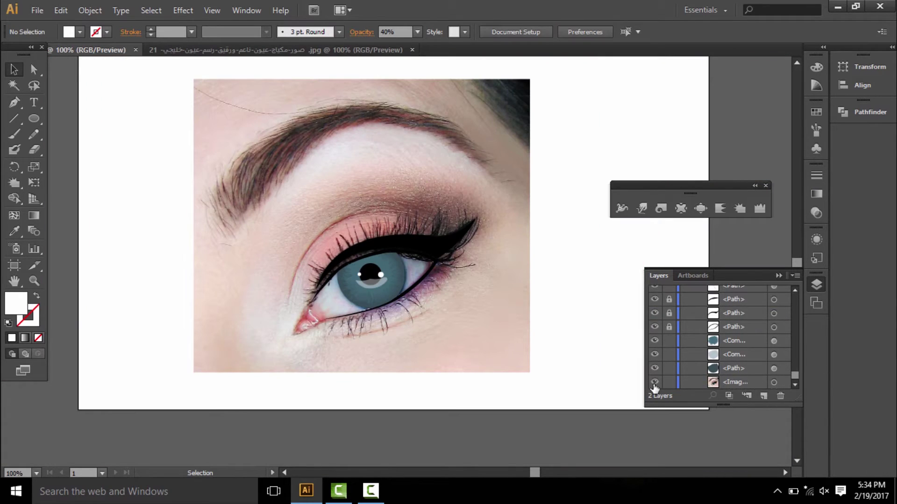
pyautogui.click(655, 382)
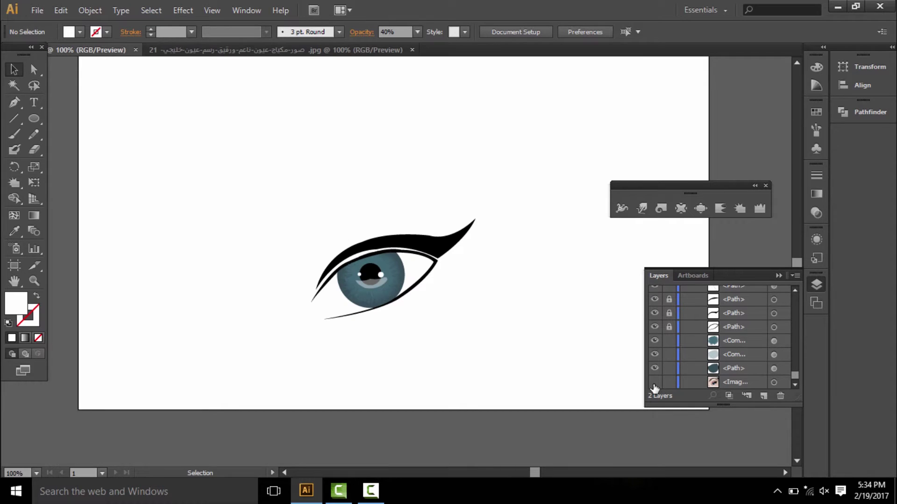
pyautogui.click(654, 382)
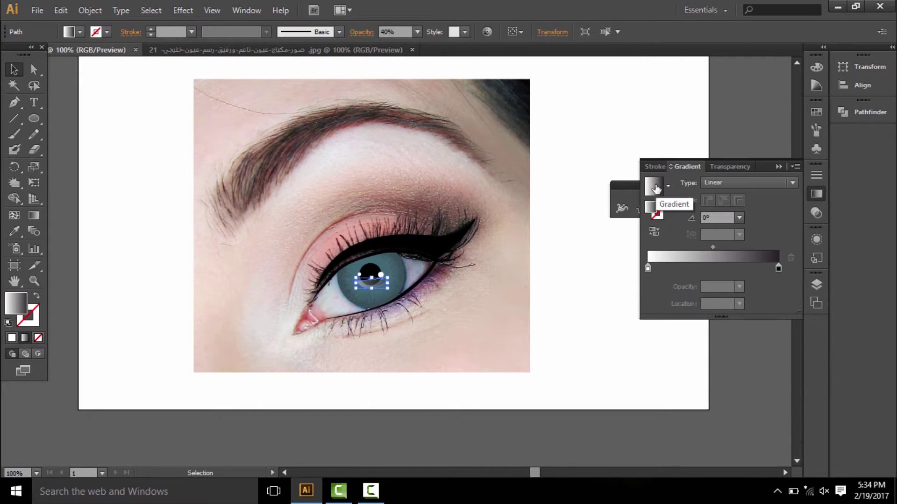
# - Give the crescent a linear white gradient with the end stop at 0% opacity
pyautogui.doubleClick(778, 268)
pyautogui.moveTo(686, 293); pyautogui.dragTo(624, 301)
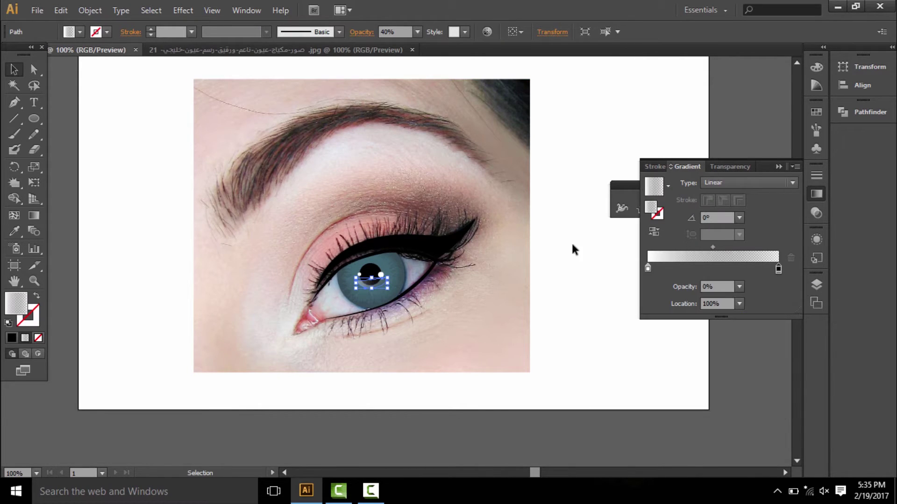
pyautogui.click(572, 250)
pyautogui.hotkey('ctrl', '+')
pyautogui.hotkey('ctrl', '+')
pyautogui.hotkey('ctrl', '+')
pyautogui.click(342, 335)
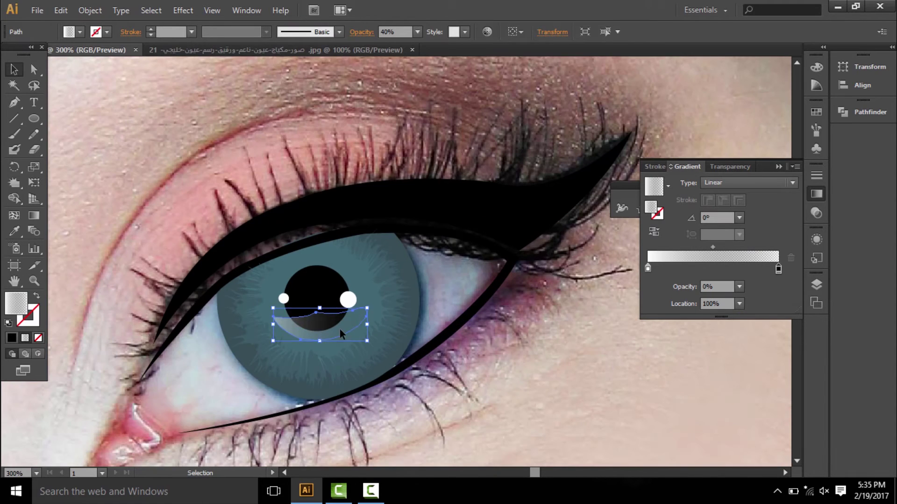
pyautogui.press('g')
pyautogui.press('v')
pyautogui.click(165, 371)
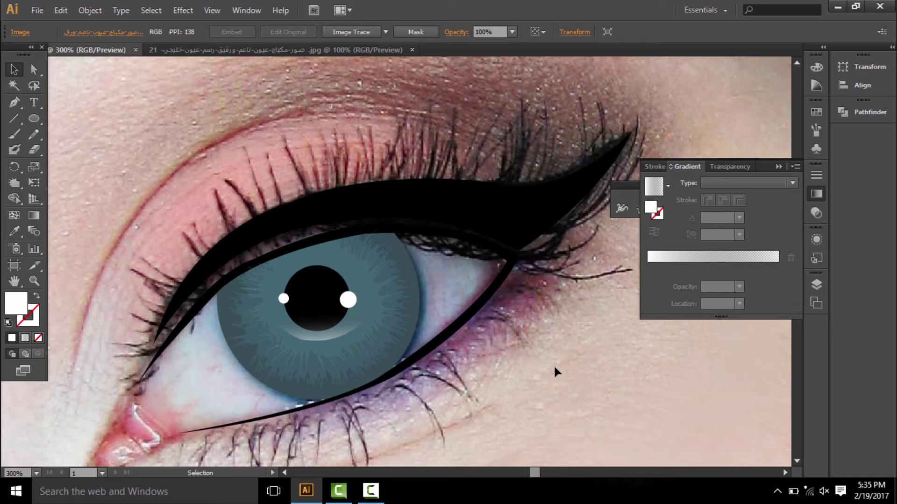
# - Draw a teardrop highlight along the pupil's left edge
pyautogui.press('p')
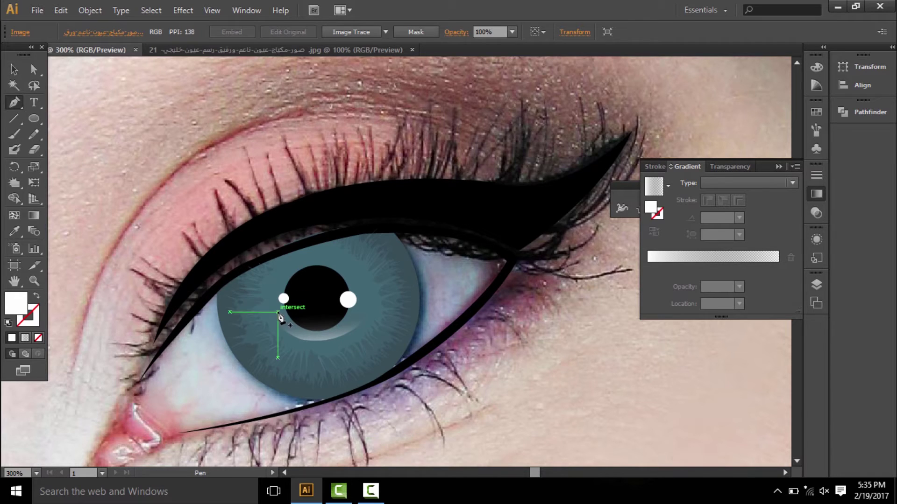
pyautogui.moveTo(279, 318)
pyautogui.mouseDown()
pyautogui.moveTo(320, 304)
pyautogui.moveTo(296, 286)
pyautogui.mouseUp()
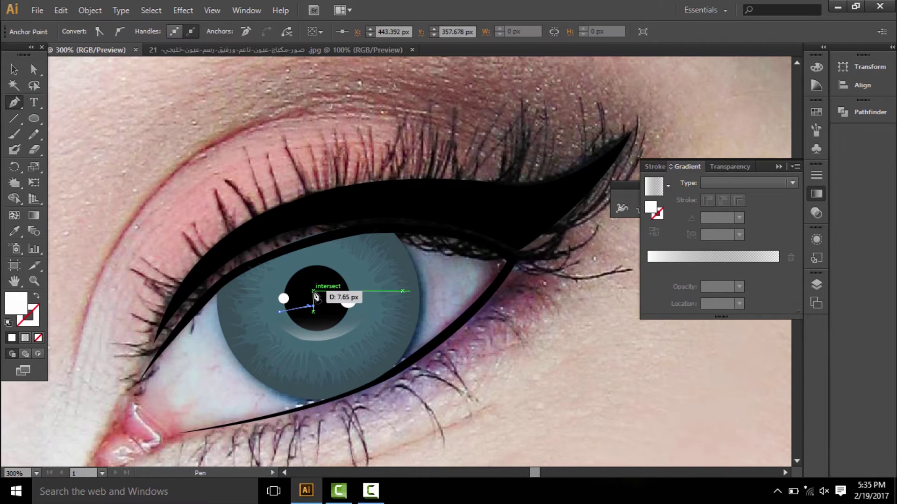
pyautogui.click(281, 309)
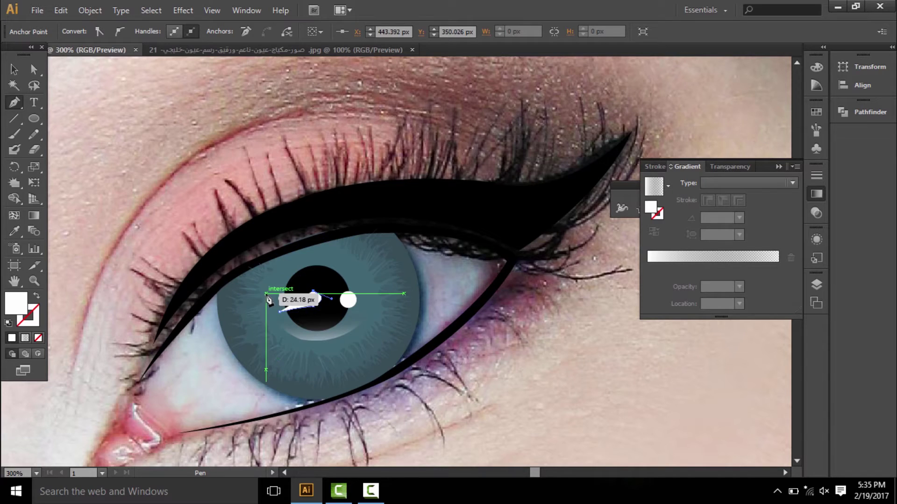
pyautogui.moveTo(272, 291); pyautogui.dragTo(281, 319)
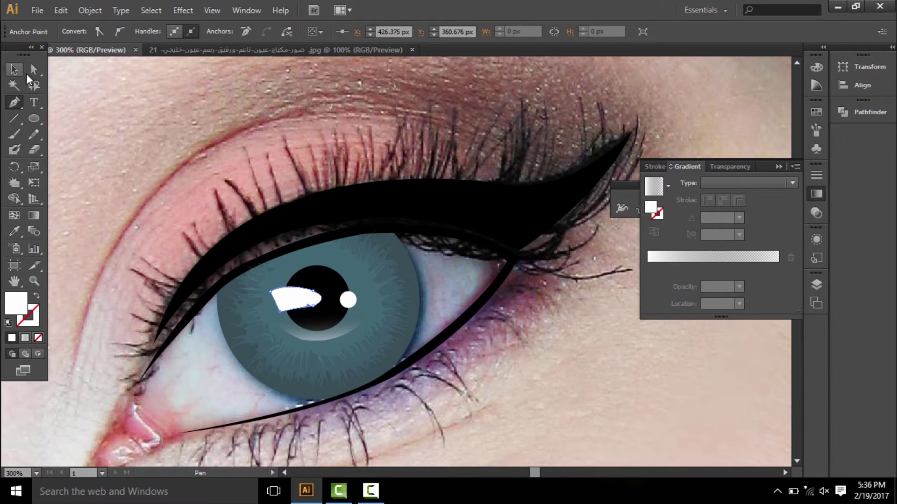
# - Give the highlight a linear gradient, adjust its direction, and set it to 30% opacity
pyautogui.click(14, 69)
pyautogui.click(654, 188)
pyautogui.press('g')
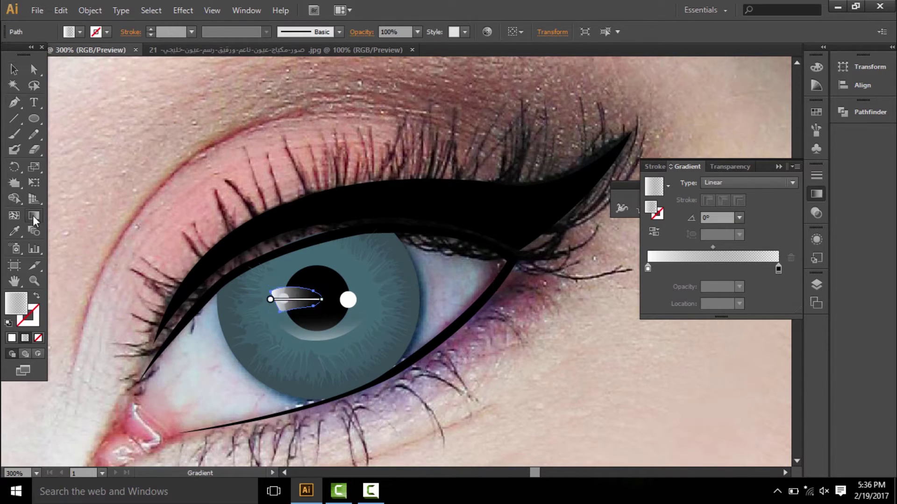
pyautogui.moveTo(299, 286); pyautogui.dragTo(299, 307)
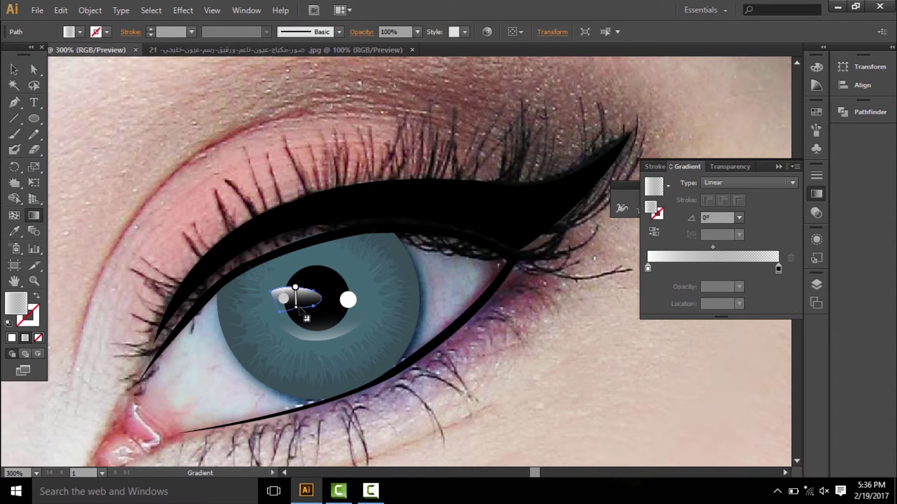
pyautogui.press('v')
pyautogui.click(124, 150)
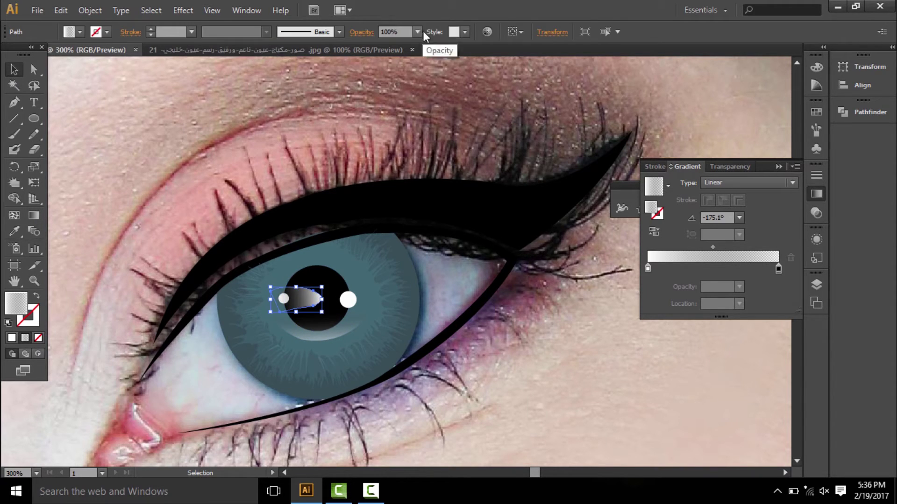
pyautogui.click(212, 158)
pyautogui.click(298, 306)
pyautogui.scroll(-5, 297, 313)
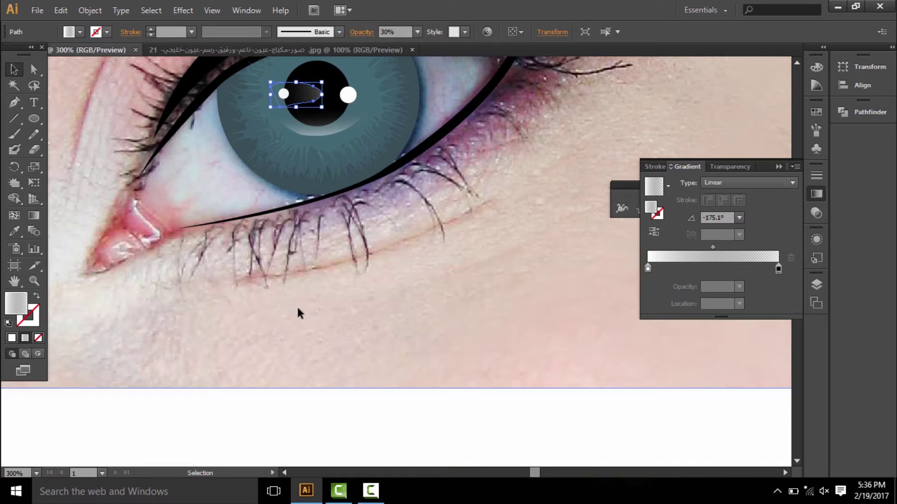
pyautogui.hotkey('ctrl', 'shift', 'a')
pyautogui.scroll(5, 297, 312)
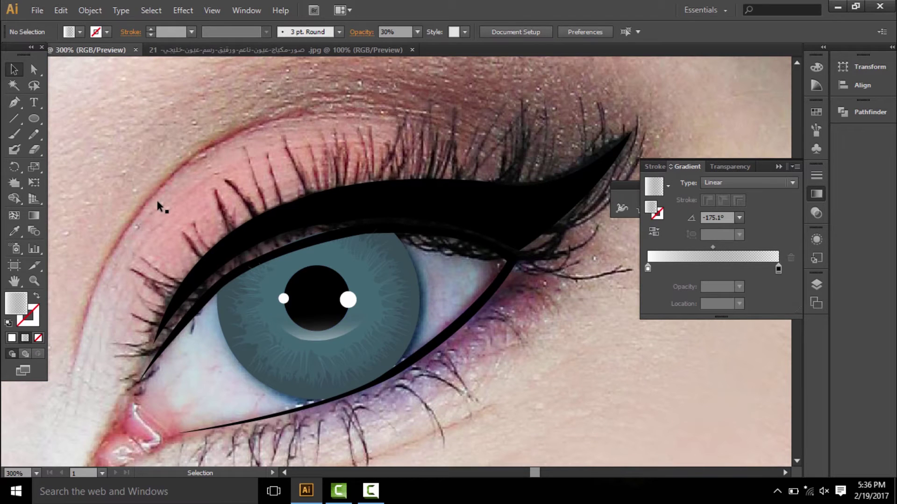
# - Draw a grey-filled ellipse over the pupil centre
pyautogui.click(14, 103)
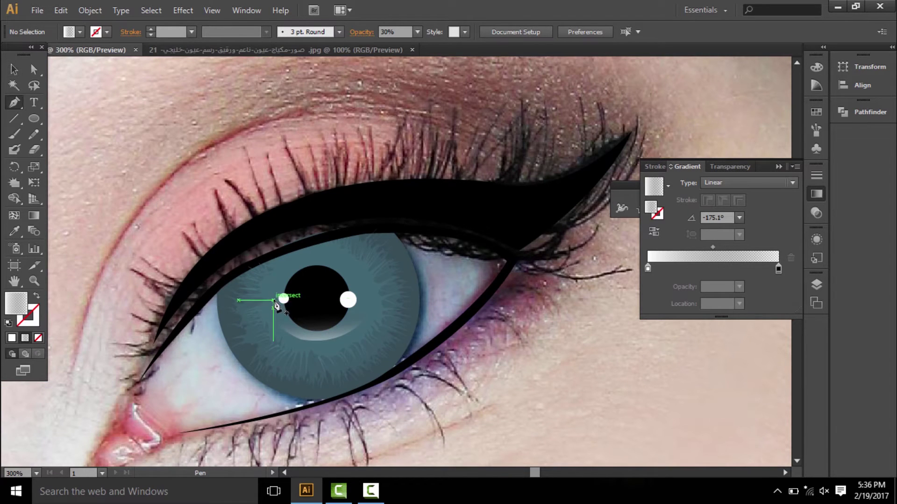
pyautogui.click(35, 122)
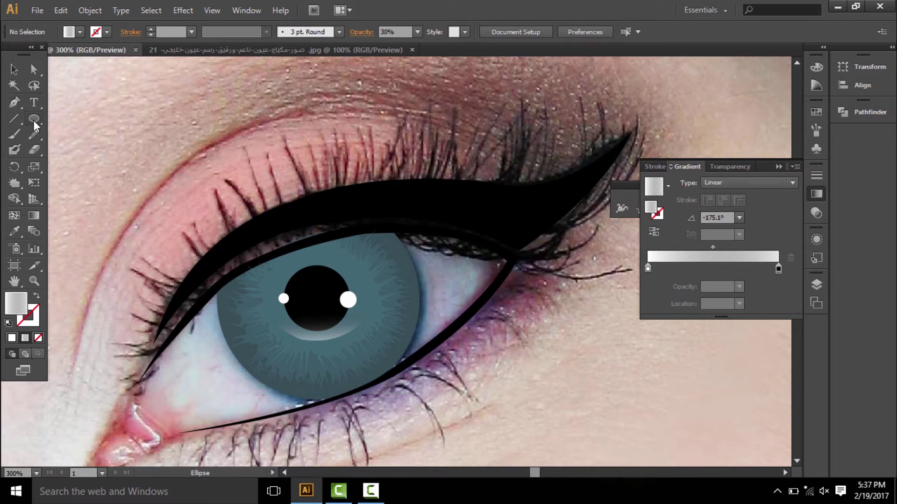
pyautogui.moveTo(301, 280); pyautogui.dragTo(329, 318)
pyautogui.press('v')
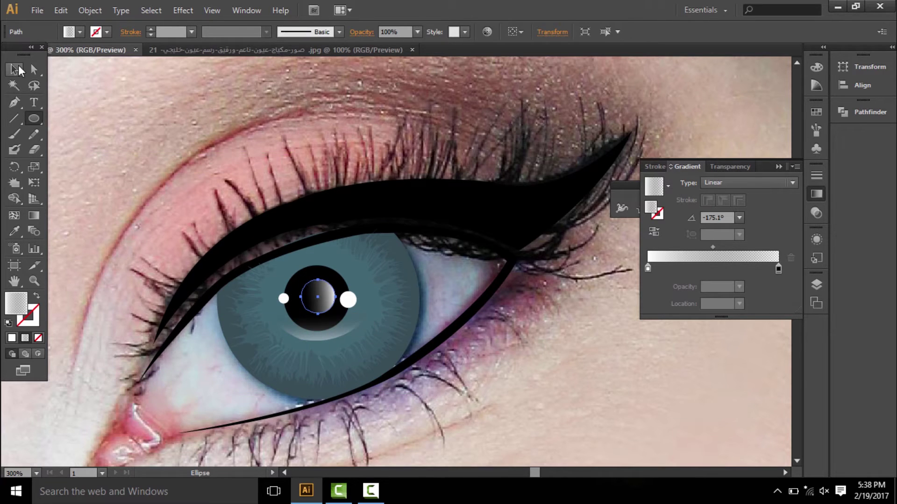
pyautogui.doubleClick(22, 306)
pyautogui.write('666666')
pyautogui.click(588, 159)
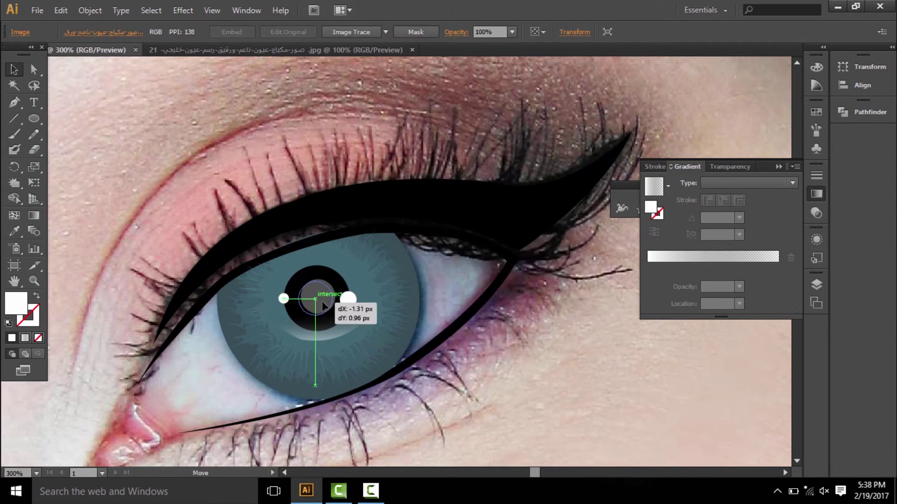
# - Zoom out and hide the tracing photo in the Layers panel
pyautogui.press('F7')
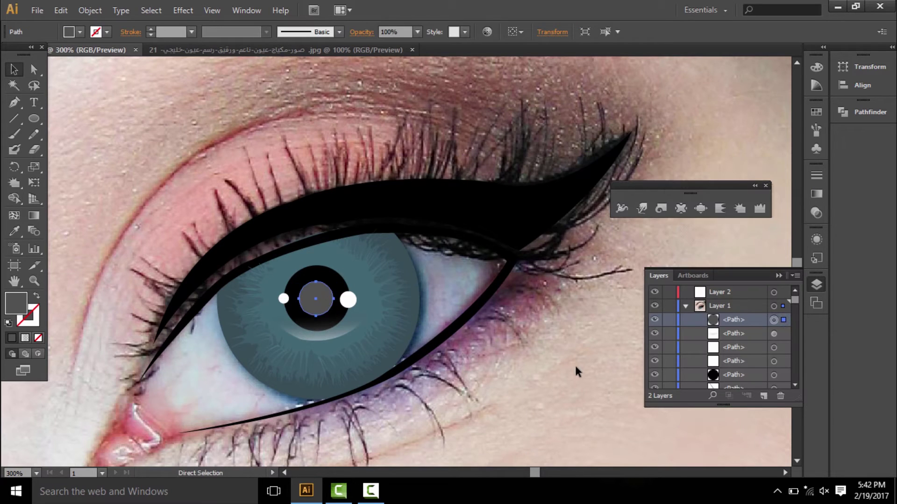
pyautogui.hotkey('ctrl', '-')
pyautogui.hotkey('ctrl', '-')
pyautogui.click(574, 363)
pyautogui.scroll(-1, 762, 394)
# - Pen-draw a white highlight shape curving over the upper pupil
pyautogui.click(655, 382)
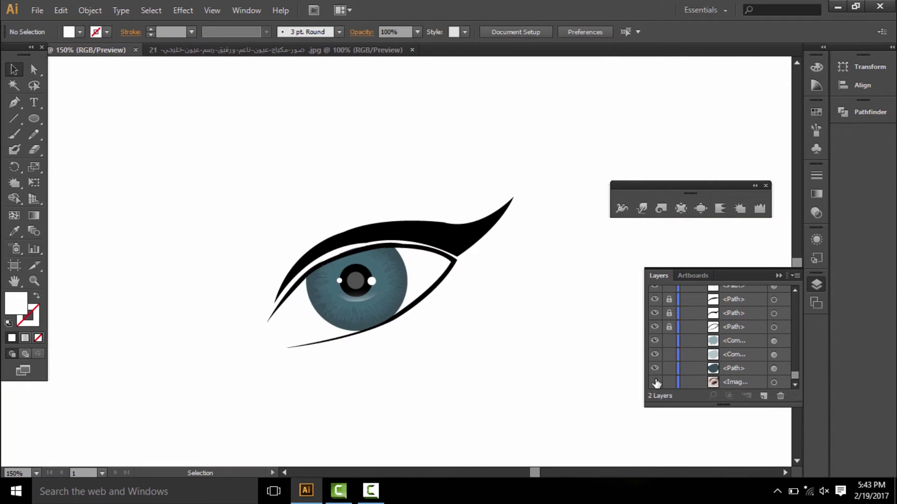
pyautogui.click(655, 382)
pyautogui.press('p')
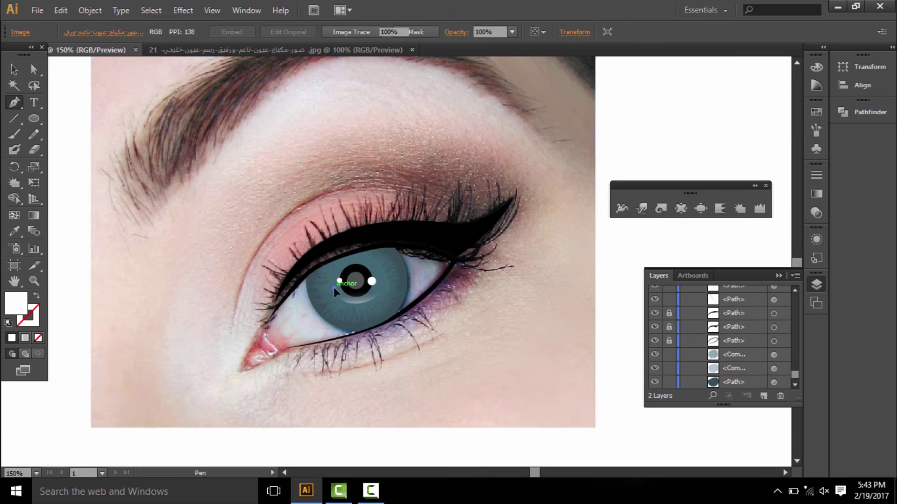
pyautogui.keyDown('ctrl'); pyautogui.click(334, 287); pyautogui.keyUp('ctrl')
pyautogui.click(336, 281)
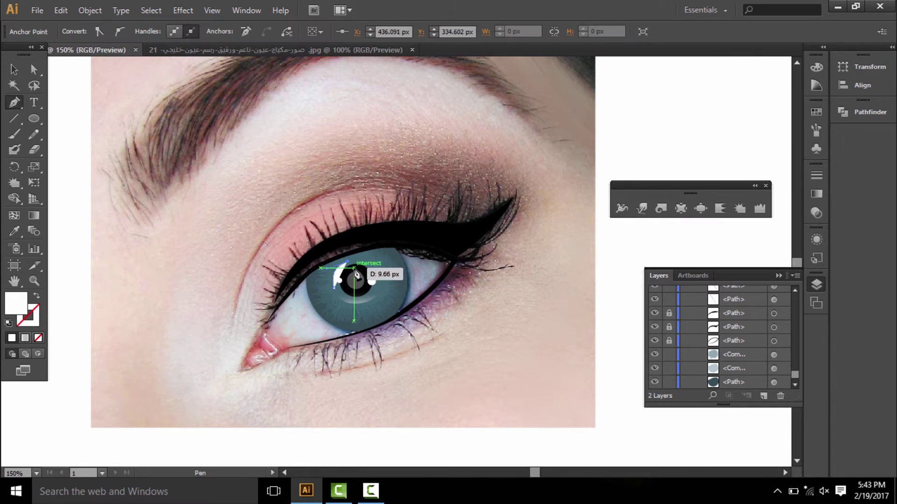
pyautogui.moveTo(351, 269)
pyautogui.mouseDown()
pyautogui.moveTo(355, 283)
pyautogui.moveTo(343, 298)
pyautogui.mouseUp()
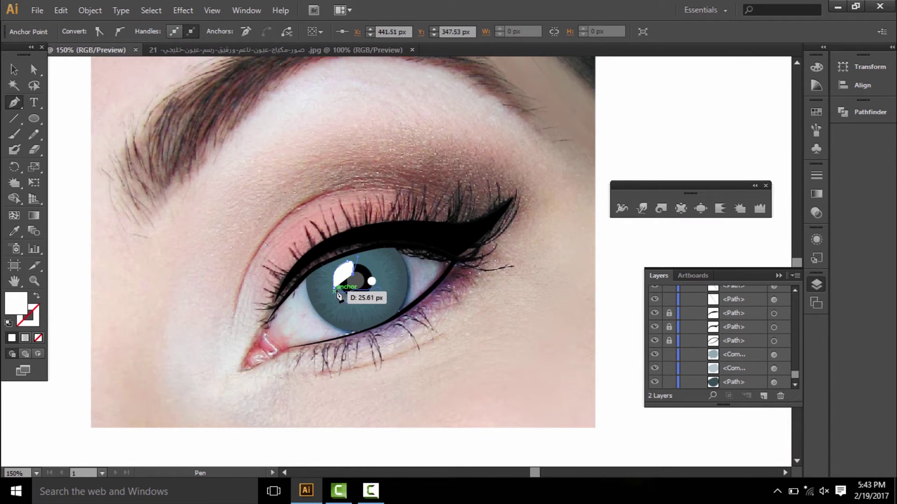
pyautogui.click(320, 289)
# - Fill the pupil highlight with a gradient
pyautogui.press('v')
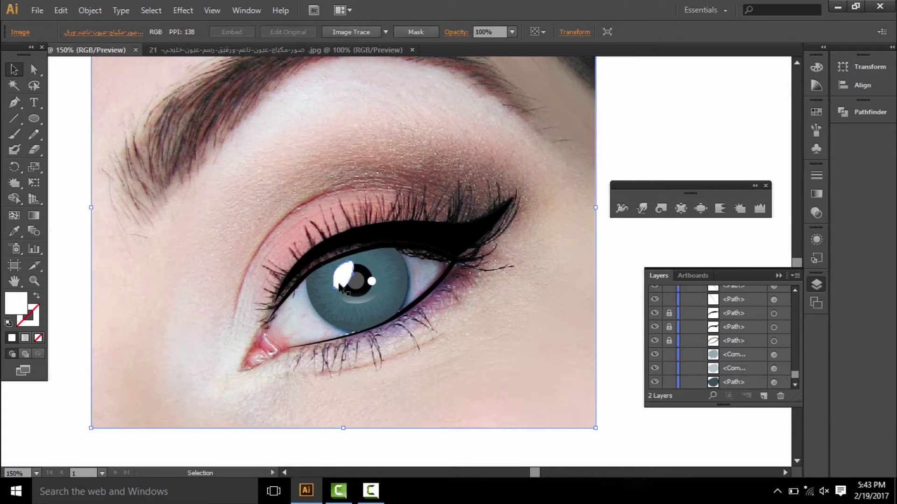
pyautogui.press('g')
pyautogui.click(763, 188)
pyautogui.click(816, 194)
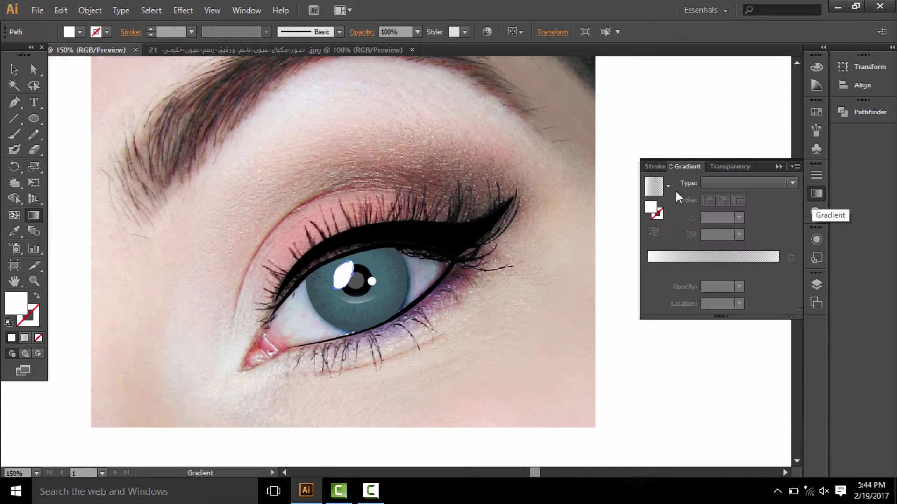
pyautogui.click(653, 186)
pyautogui.press('v')
pyautogui.click(188, 248)
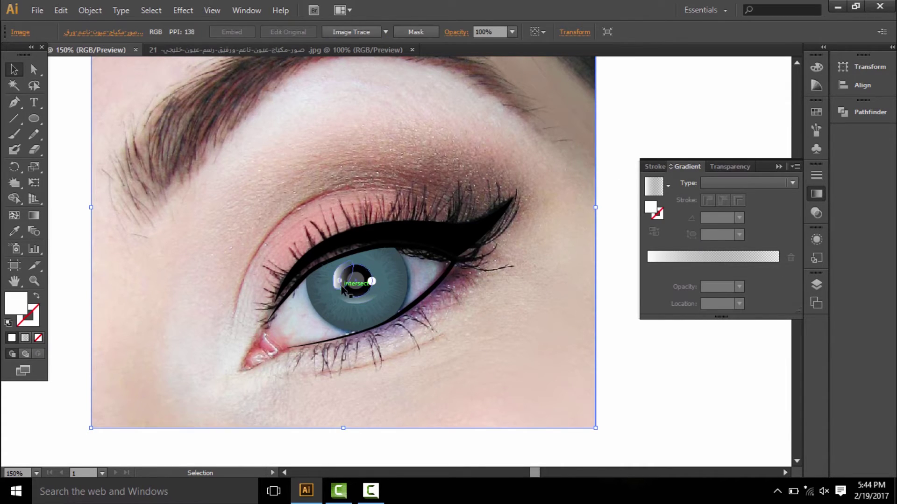
# - Set the pupil highlight's opacity to 40%
pyautogui.click(354, 288)
pyautogui.click(417, 32)
pyautogui.click(469, 165)
pyautogui.click(354, 289)
pyautogui.click(416, 33)
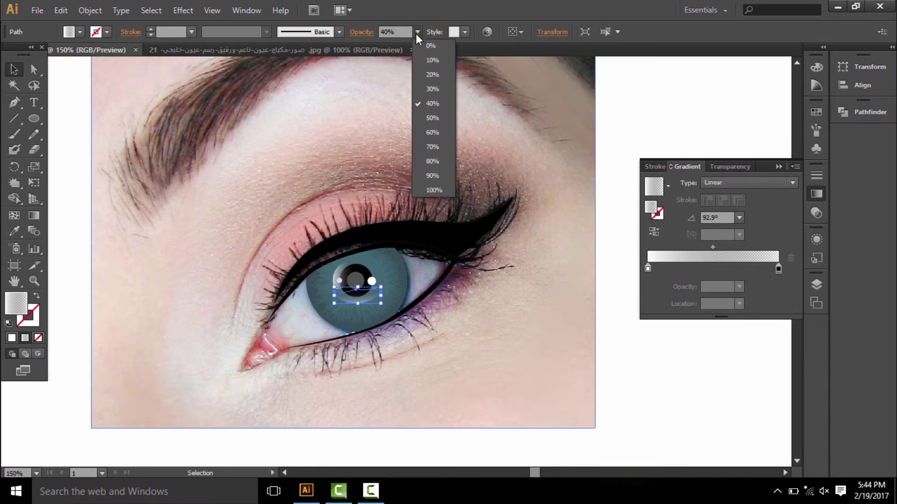
pyautogui.click(562, 316)
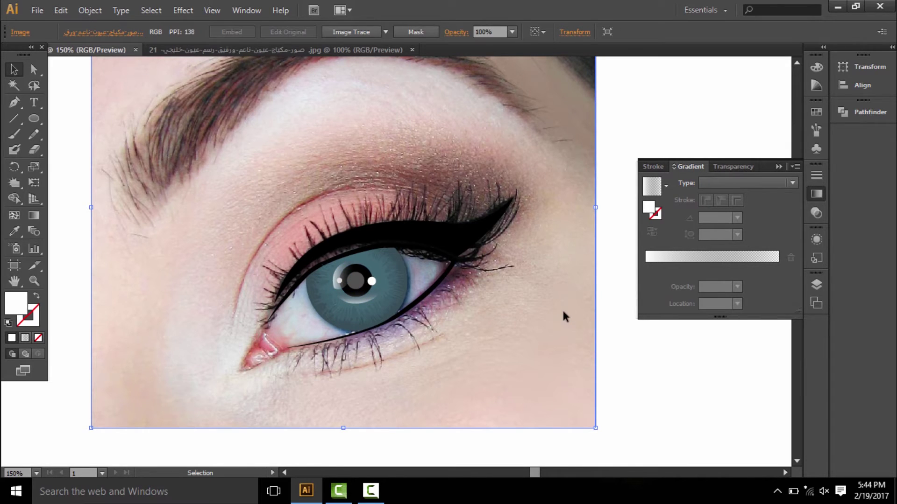
# - Draw a new shape along the lower half of the iris
pyautogui.press('p')
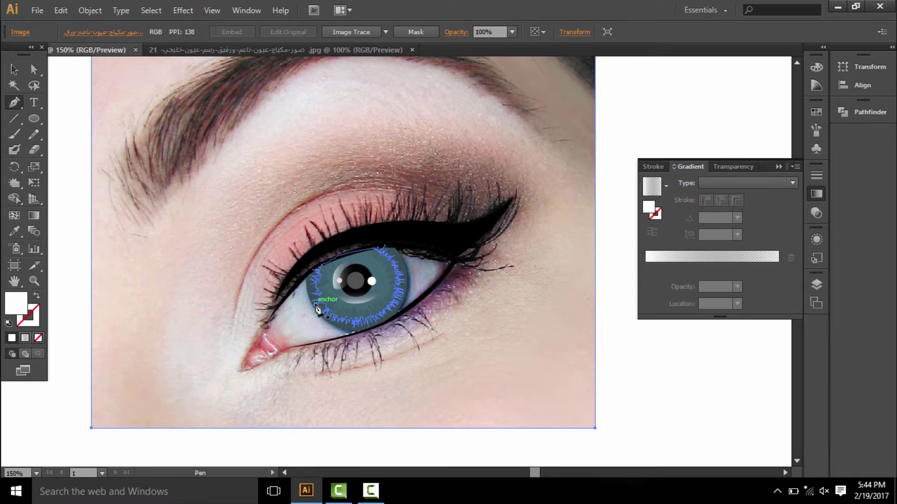
pyautogui.moveTo(319, 312)
pyautogui.mouseDown()
pyautogui.moveTo(397, 335)
pyautogui.moveTo(380, 320)
pyautogui.moveTo(409, 256)
pyautogui.moveTo(408, 283)
pyautogui.mouseUp()
pyautogui.press('v')
pyautogui.click(364, 302)
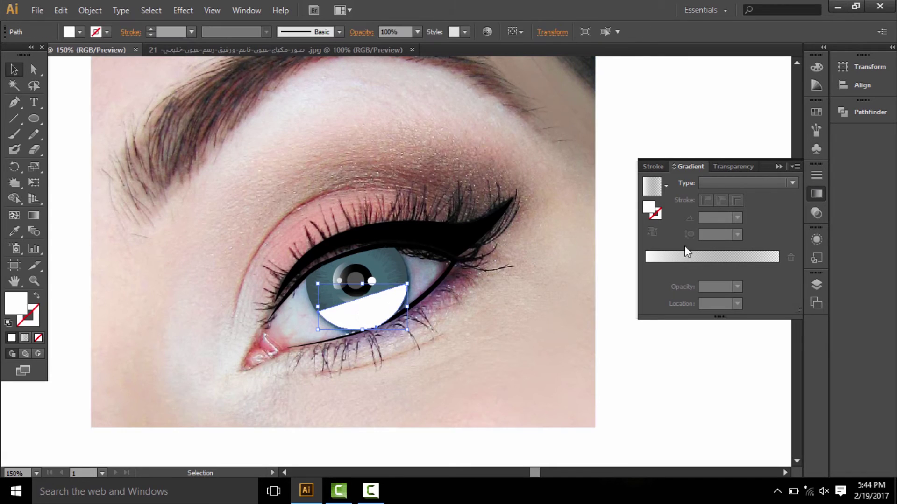
# - Give the lower iris shape a linear gradient angled at 115.5°
pyautogui.click(686, 254)
pyautogui.press('i')
pyautogui.press('g')
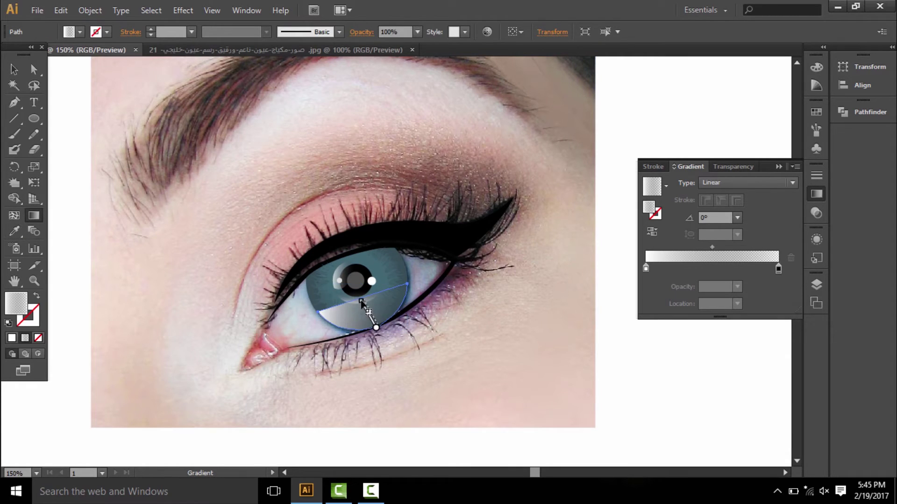
pyautogui.moveTo(362, 303); pyautogui.dragTo(361, 299)
pyautogui.press('v')
pyautogui.click(192, 251)
pyautogui.click(386, 319)
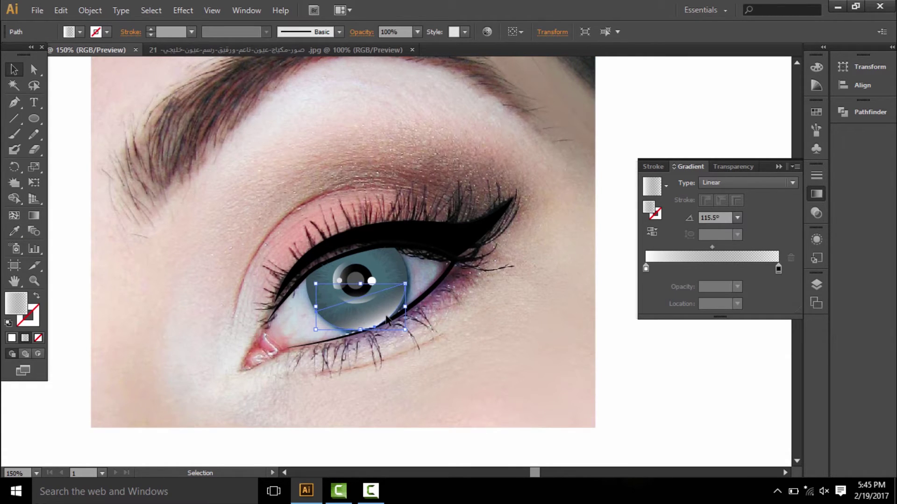
# - Swap the Gradient panel for Layers, then hide and restore the tracing photo
pyautogui.click(423, 117)
pyautogui.click(793, 163)
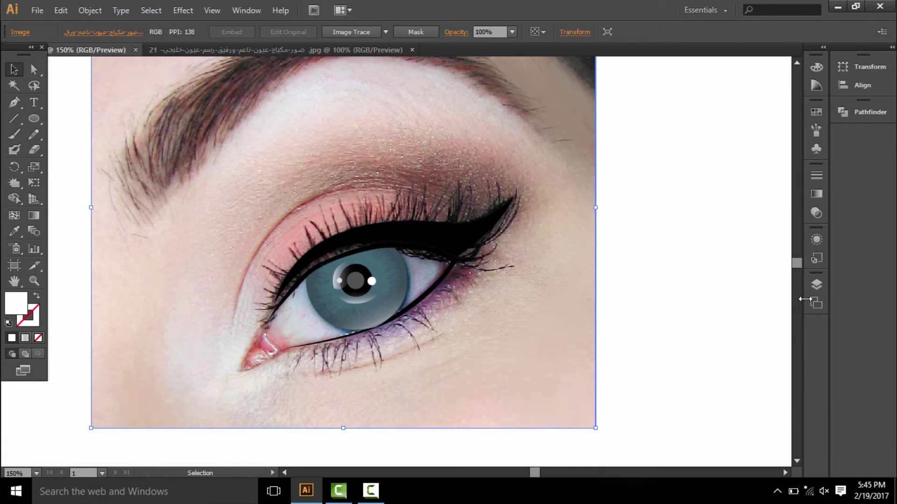
pyautogui.click(816, 284)
pyautogui.click(654, 386)
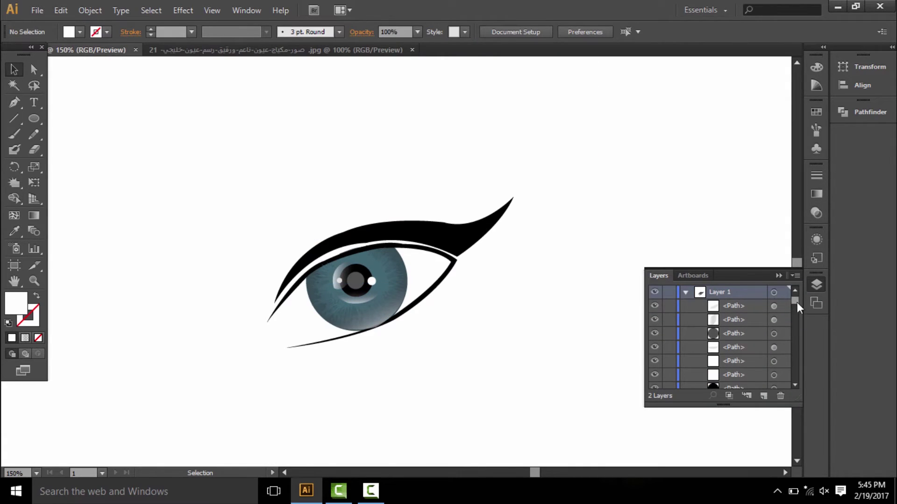
pyautogui.moveTo(797, 302); pyautogui.dragTo(794, 378)
pyautogui.click(654, 382)
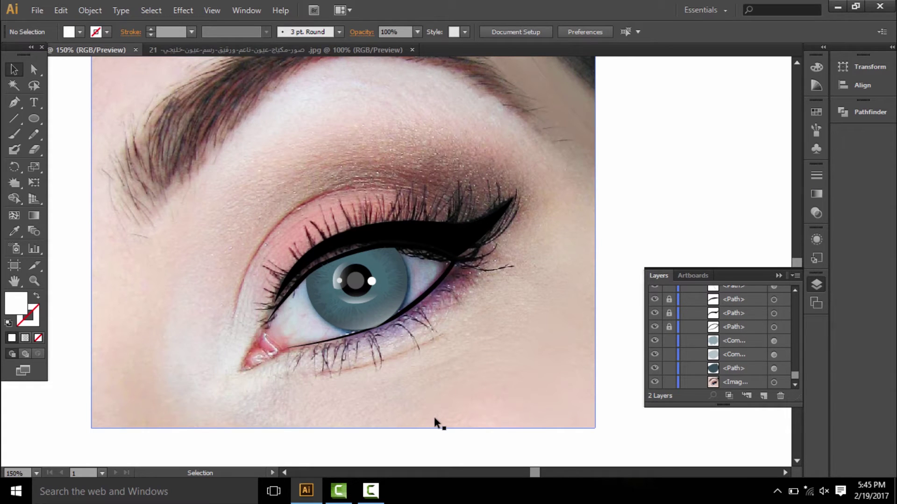
# - Pen-draw a crescent shape from the lower lid's inner corner to the outer corner
pyautogui.press('p')
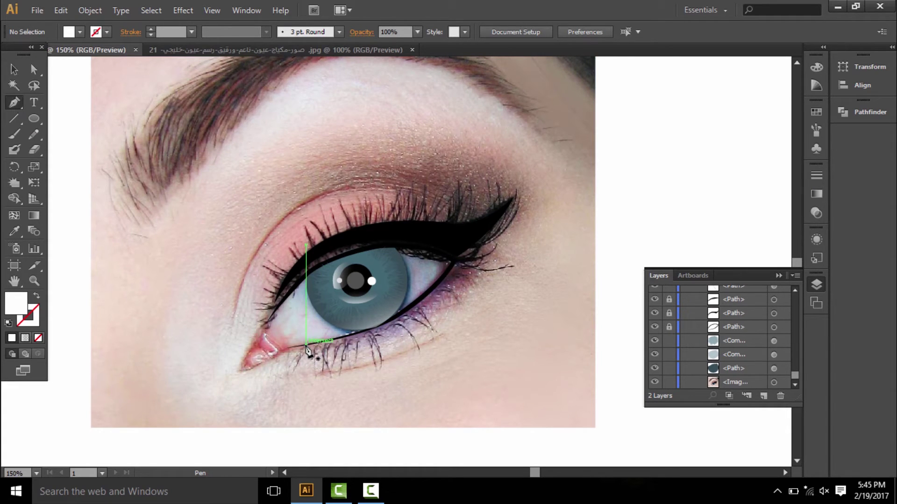
pyautogui.click(307, 348)
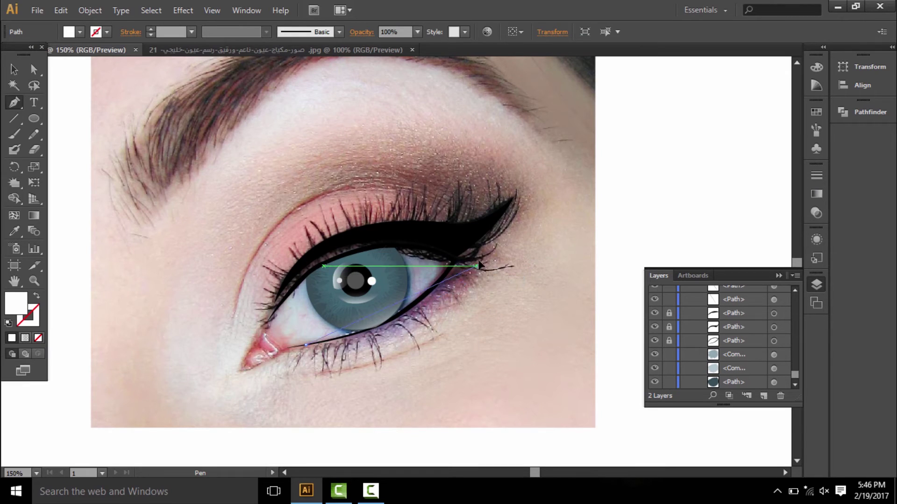
pyautogui.click(477, 265)
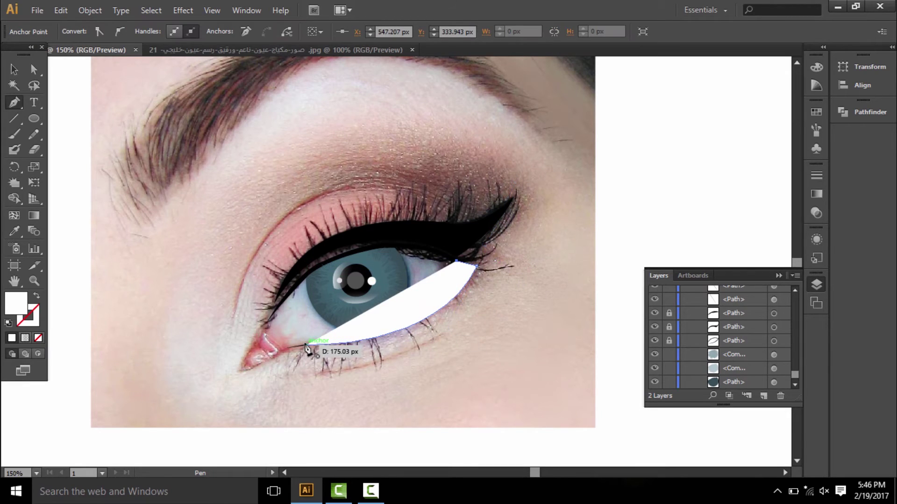
pyautogui.moveTo(308, 349); pyautogui.dragTo(179, 375)
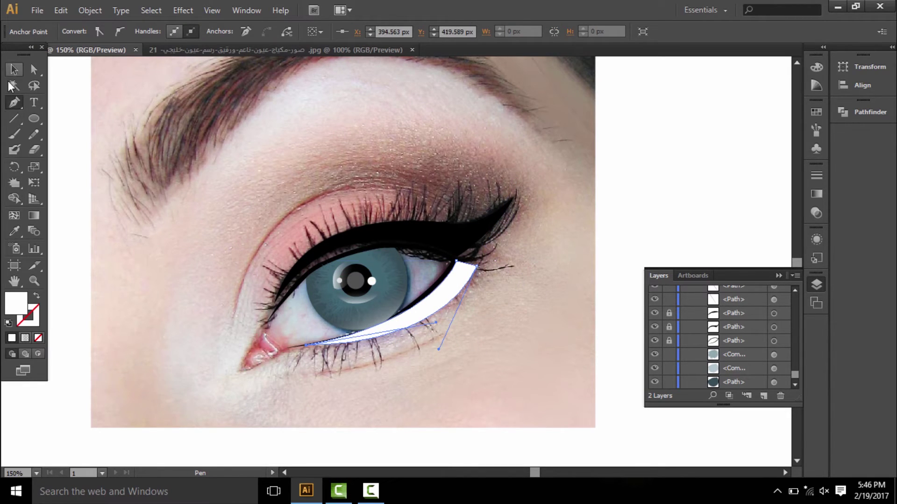
pyautogui.press('v')
pyautogui.click(526, 341)
pyautogui.click(443, 292)
pyautogui.scroll(5, 747, 329)
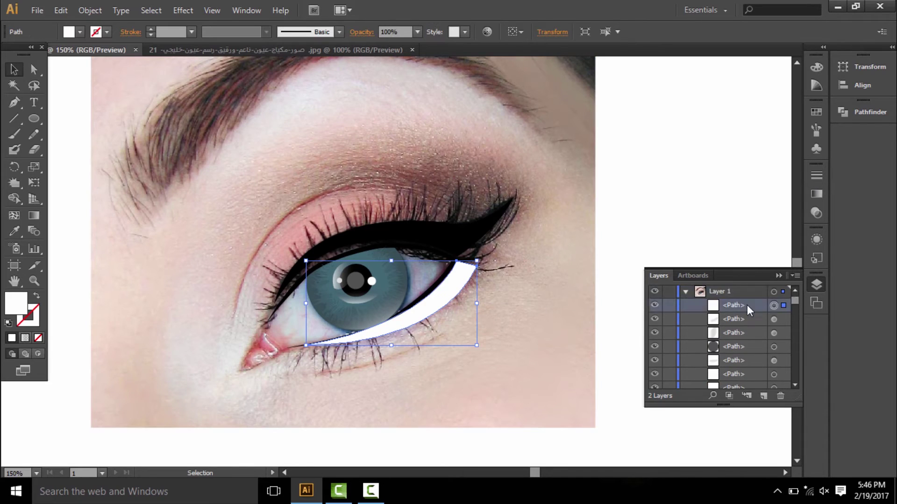
# - Stack the crescent above the photo, fill it with sampled purple, and fit it under the lid
pyautogui.moveTo(747, 305); pyautogui.dragTo(735, 371)
pyautogui.click(616, 300)
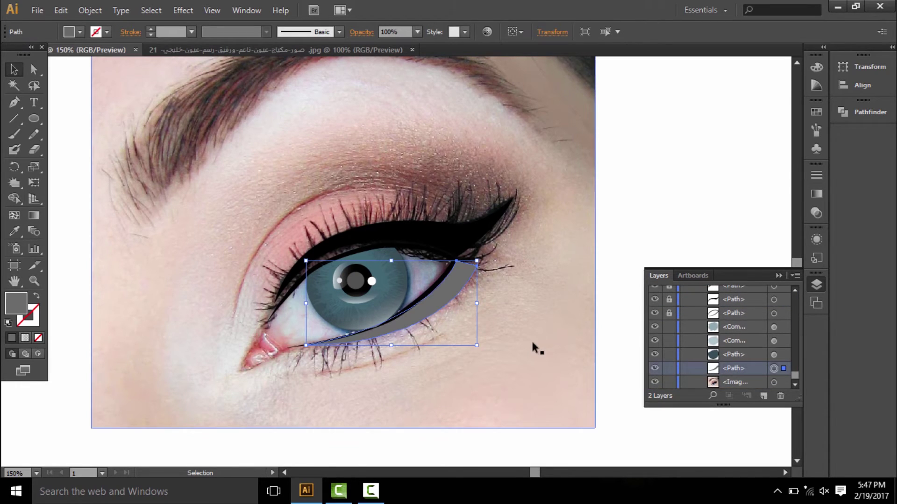
pyautogui.hotkey('shift', 'Down')
pyautogui.hotkey('shift', 'Down')
pyautogui.hotkey('shift', 'Down')
pyautogui.press('i')
pyautogui.click(441, 288)
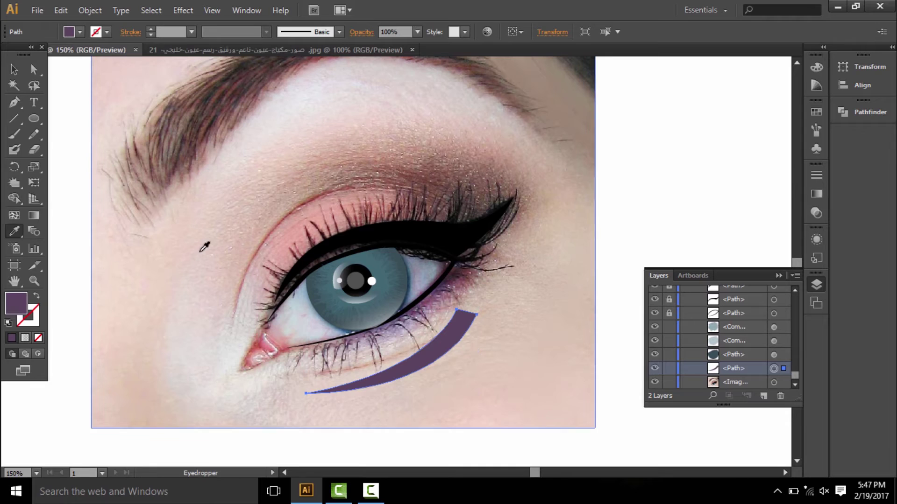
pyautogui.press('v')
pyautogui.moveTo(410, 371); pyautogui.dragTo(406, 323)
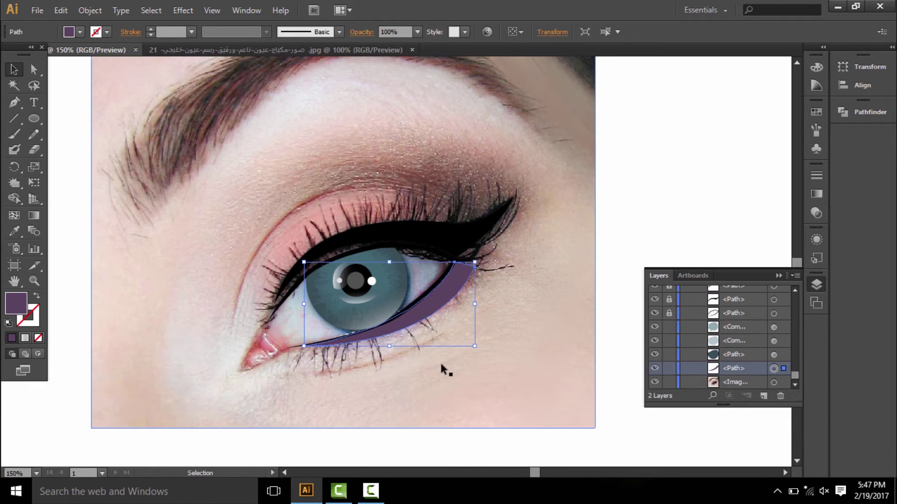
# - Set the crescent's opacity to 80%, checking it with the photo hidden
pyautogui.click(418, 32)
pyautogui.click(432, 102)
pyautogui.click(418, 32)
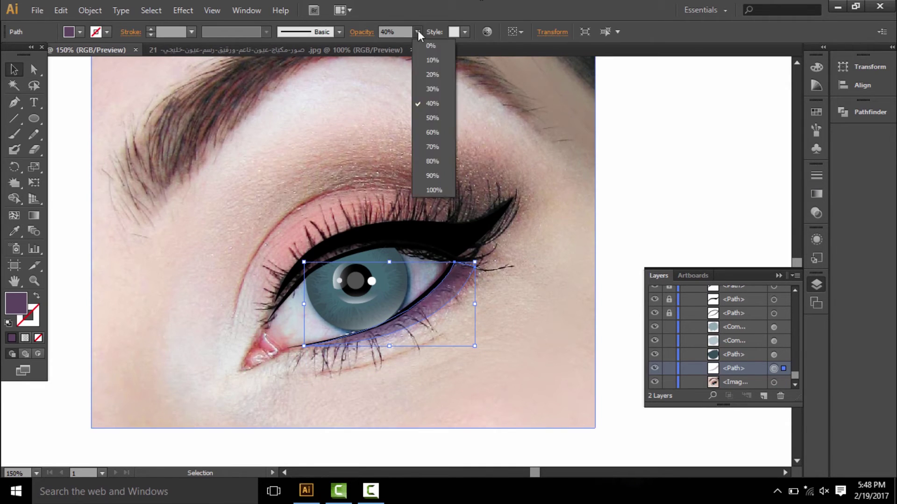
pyautogui.click(428, 115)
pyautogui.click(487, 245)
pyautogui.click(656, 382)
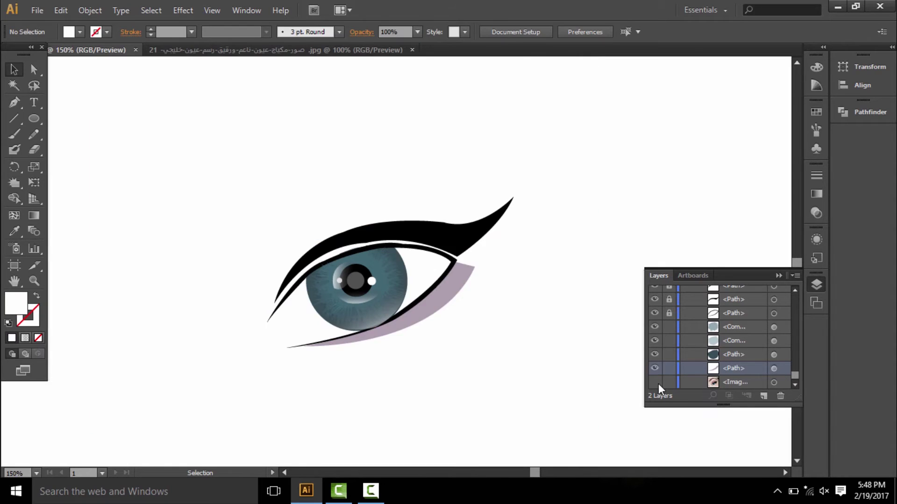
pyautogui.click(441, 303)
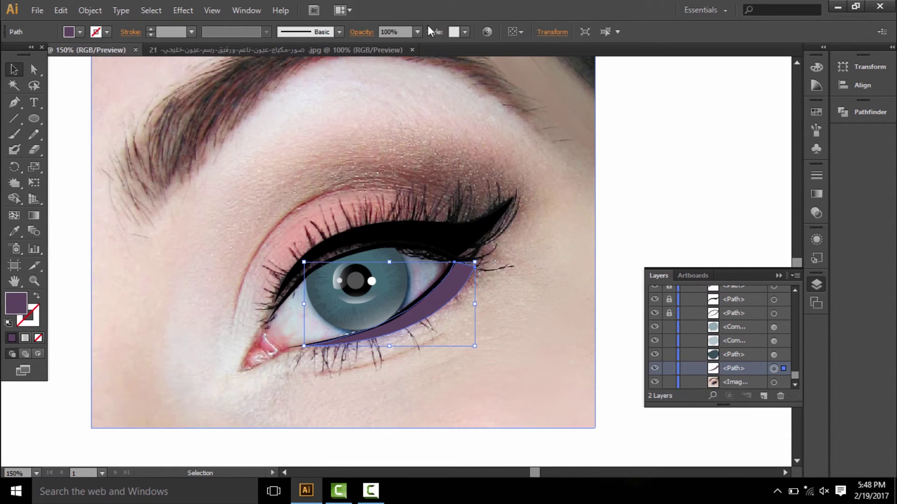
pyautogui.click(418, 32)
pyautogui.click(436, 168)
# - Apply a Gaussian Blur to the crescent and compare it with the photo hidden and shown
pyautogui.click(183, 10)
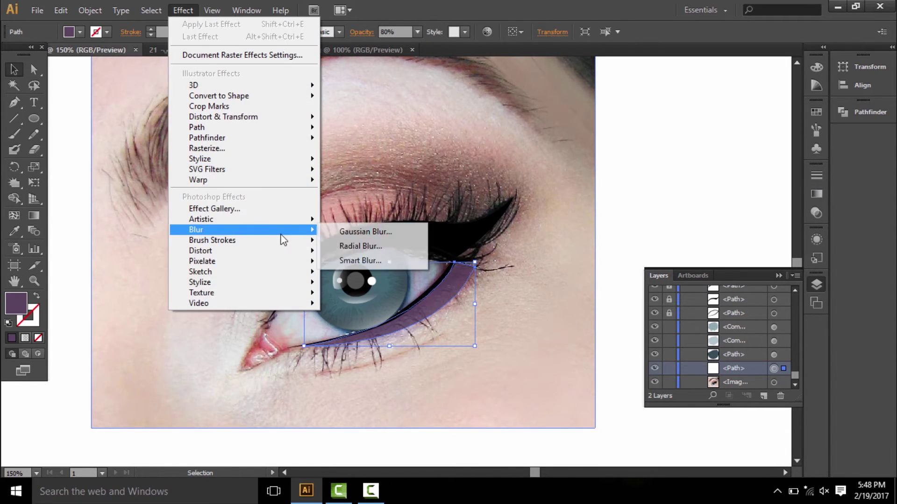
pyautogui.click(364, 232)
pyautogui.click(575, 238)
pyautogui.click(624, 239)
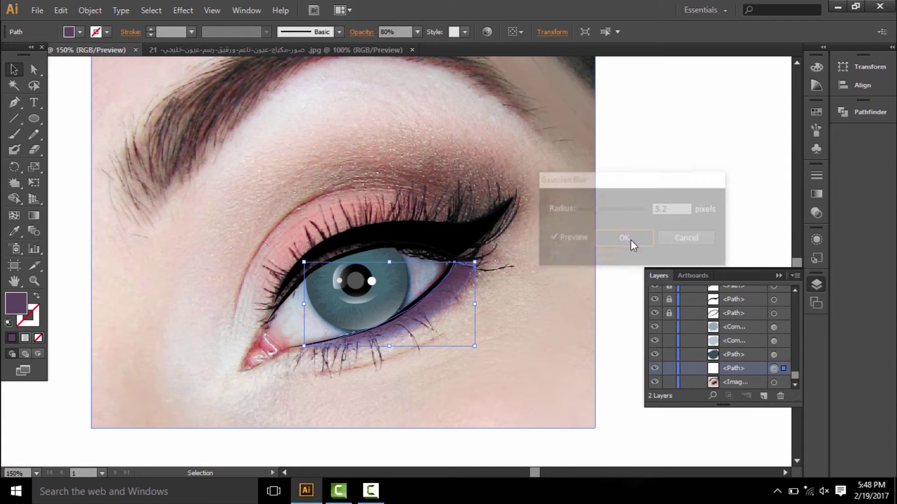
pyautogui.click(564, 301)
pyautogui.click(656, 383)
pyautogui.click(657, 382)
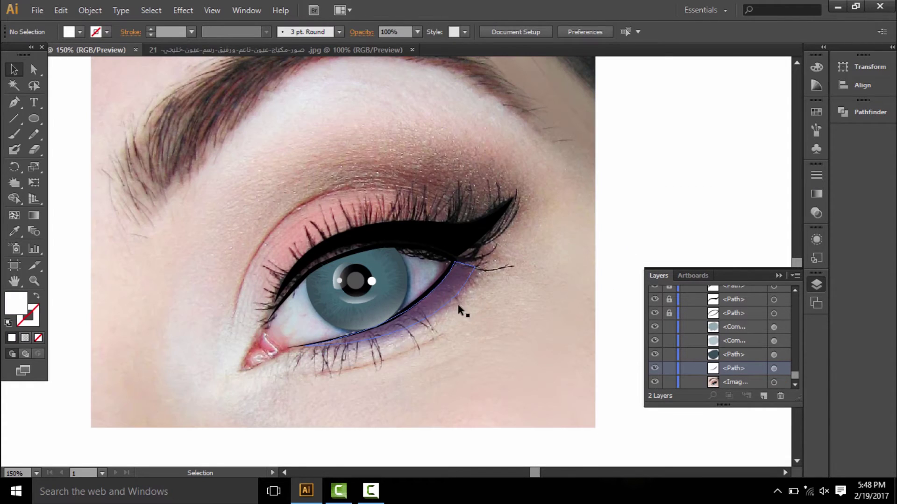
pyautogui.click(454, 301)
pyautogui.click(656, 382)
pyautogui.click(448, 300)
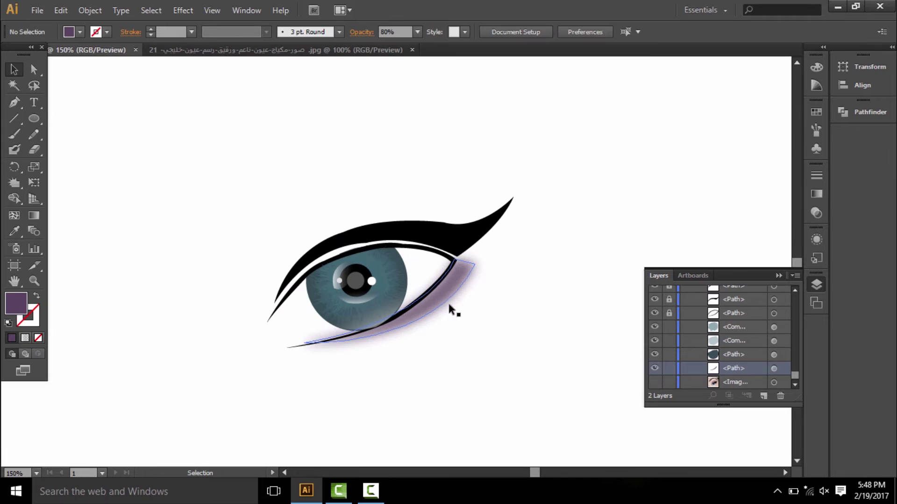
pyautogui.click(494, 335)
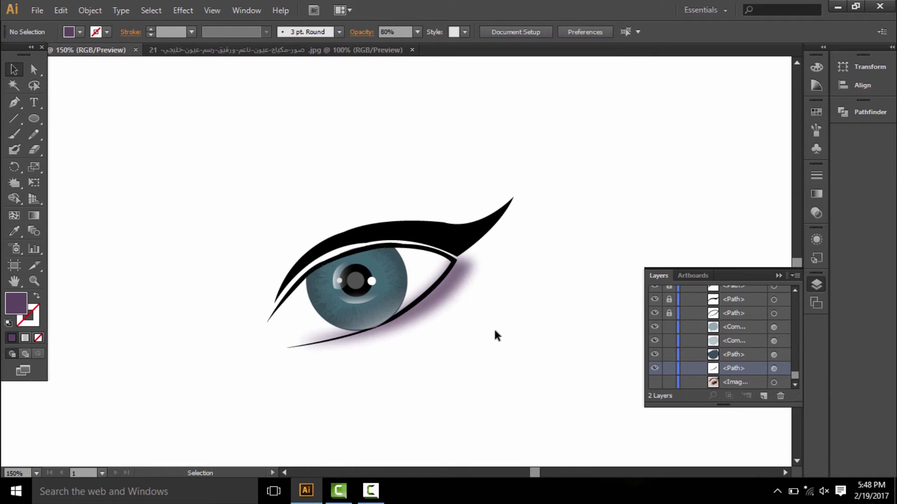
pyautogui.click(654, 382)
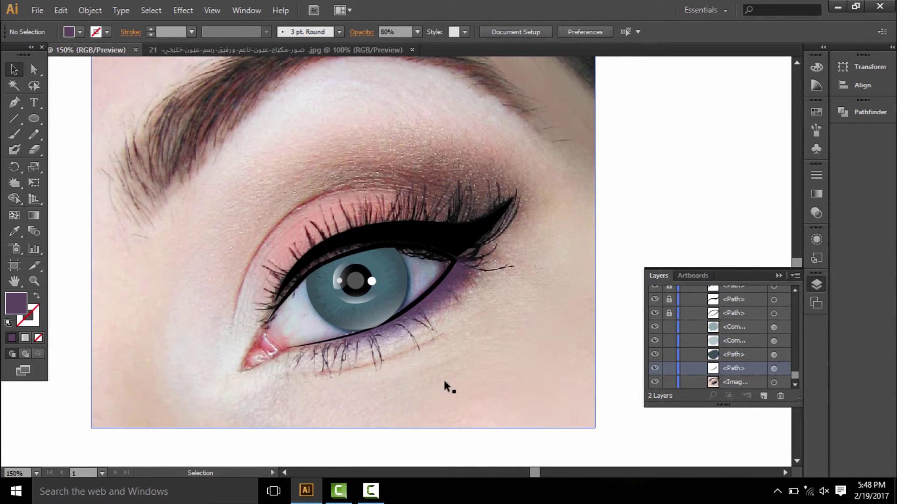
# - Pen-draw the eyeshadow shape from the upper lid up under the brow
pyautogui.click(15, 101)
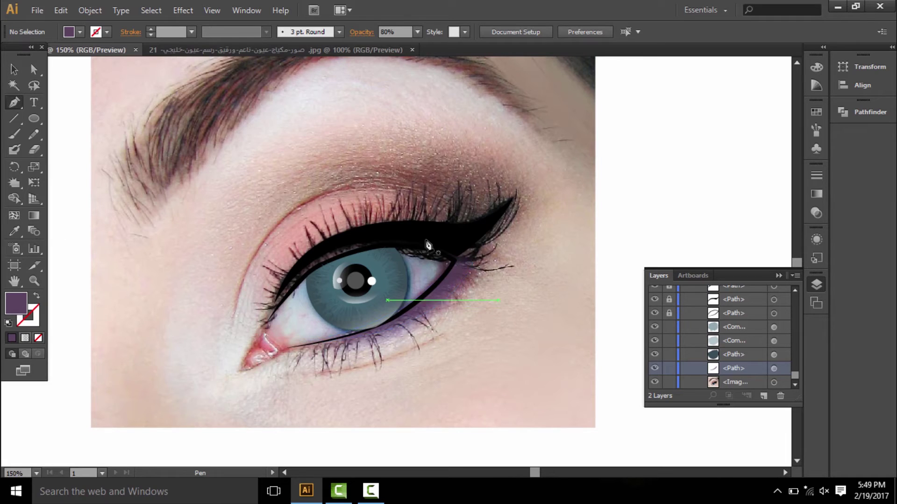
pyautogui.click(777, 369)
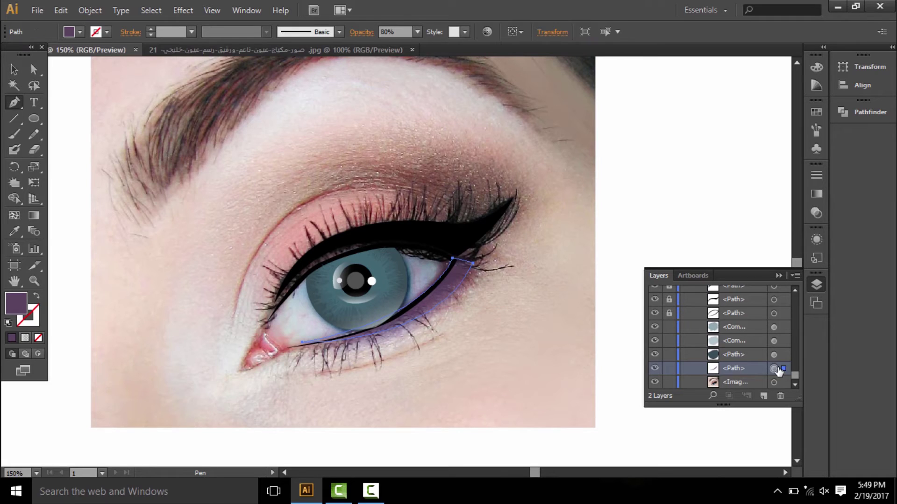
pyautogui.click(337, 256)
pyautogui.moveTo(473, 261); pyautogui.dragTo(461, 264)
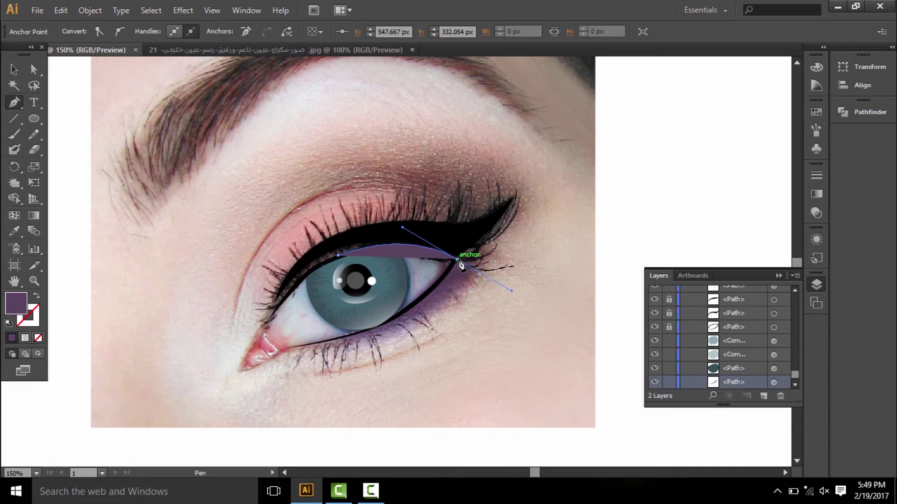
pyautogui.click(456, 259)
pyautogui.moveTo(398, 140); pyautogui.dragTo(405, 143)
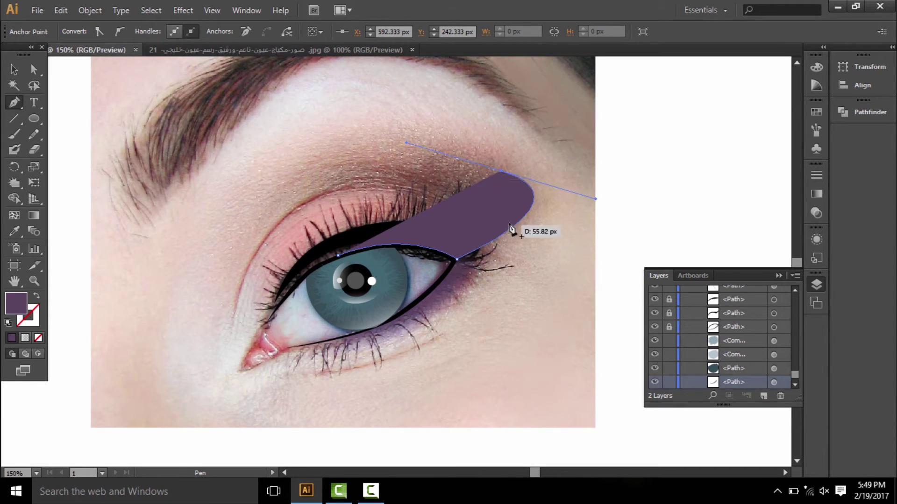
pyautogui.moveTo(336, 154); pyautogui.dragTo(394, 130)
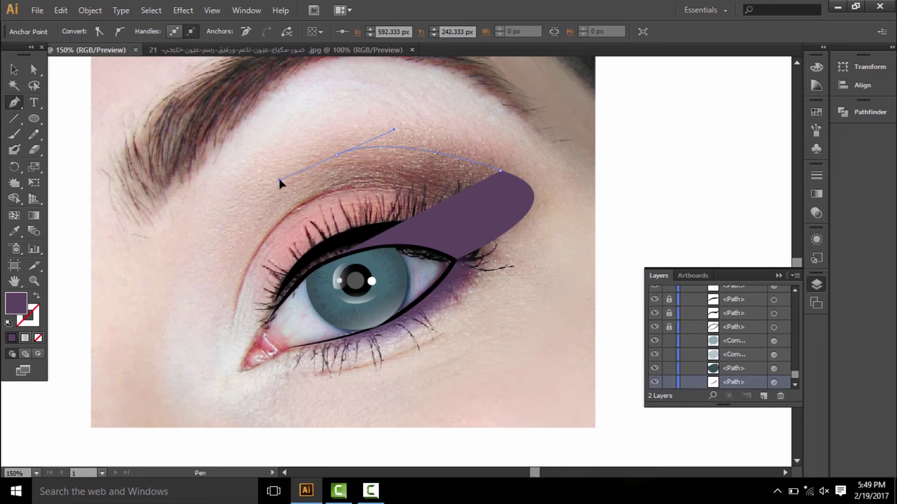
pyautogui.click(337, 256)
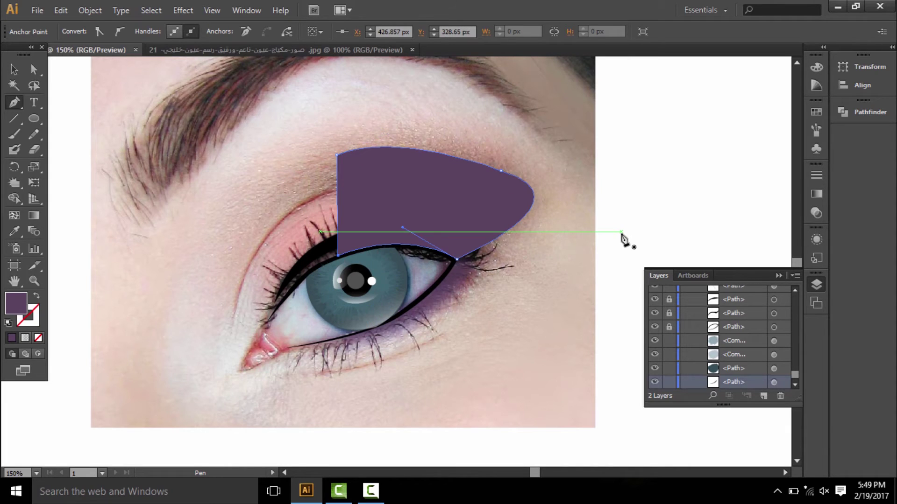
pyautogui.press('v')
# - Fill the eyeshadow with sampled brown, position it, and stack it behind the eyeliner
pyautogui.moveTo(417, 225); pyautogui.dragTo(299, 214)
pyautogui.press('i')
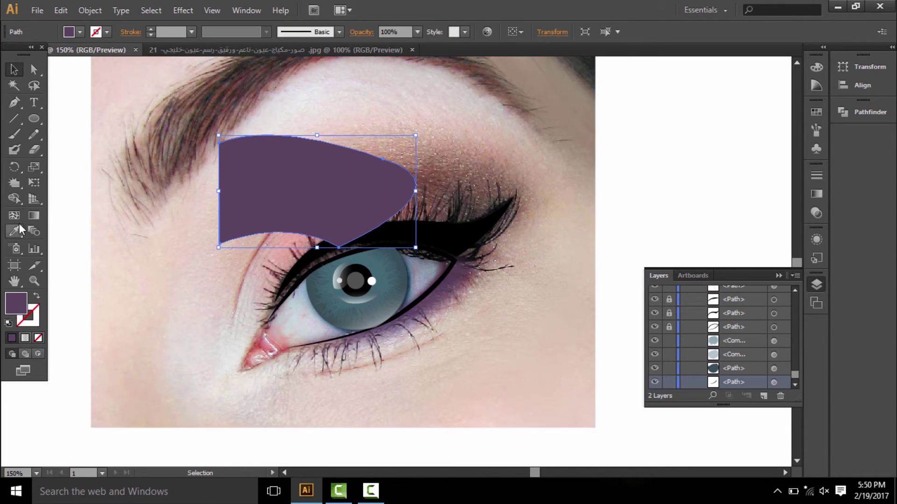
pyautogui.click(477, 180)
pyautogui.press('v')
pyautogui.moveTo(297, 181); pyautogui.dragTo(402, 181)
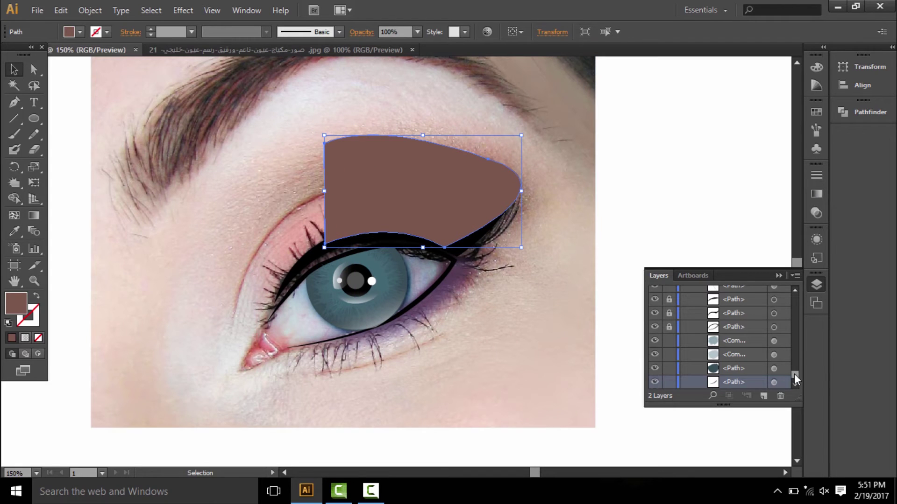
pyautogui.scroll(5, 793, 379)
pyautogui.moveTo(746, 320); pyautogui.dragTo(750, 370)
pyautogui.click(778, 276)
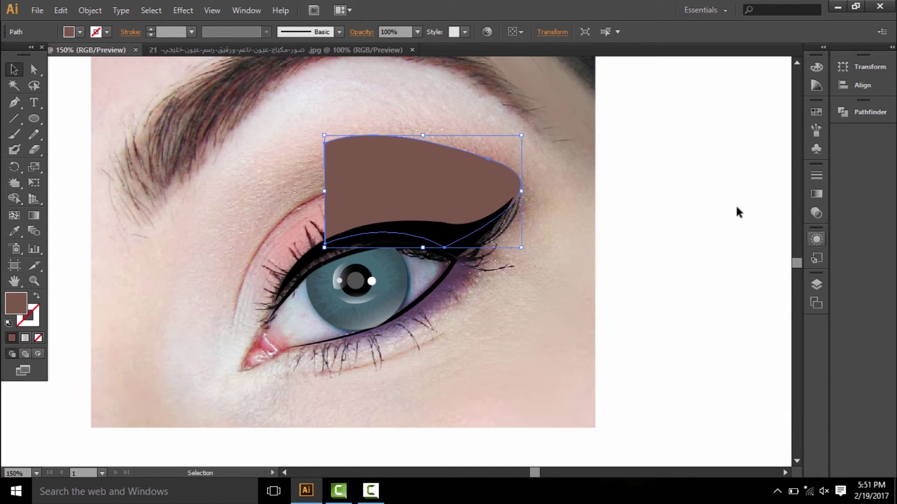
# - Give the eyeshadow a brown linear gradient running right to left
pyautogui.hotkey('ctrl', 'F9')
pyautogui.click(652, 186)
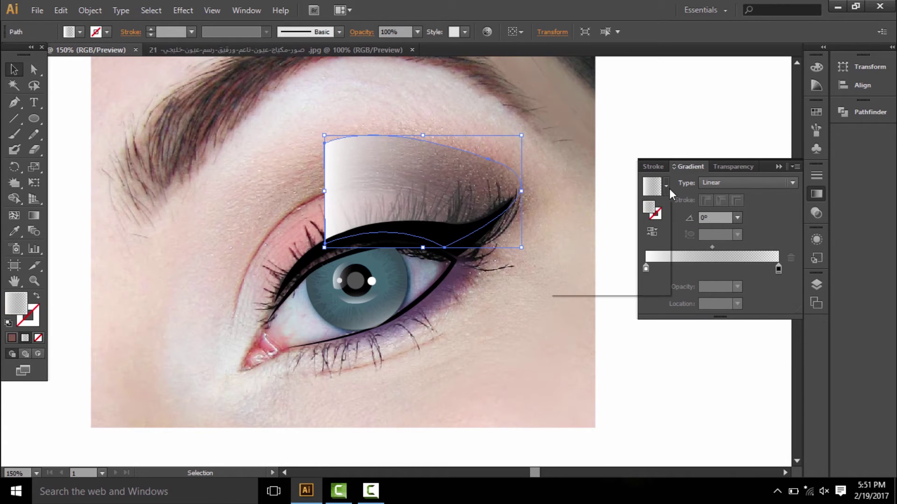
pyautogui.doubleClick(645, 269)
pyautogui.click(634, 327)
pyautogui.click(608, 316)
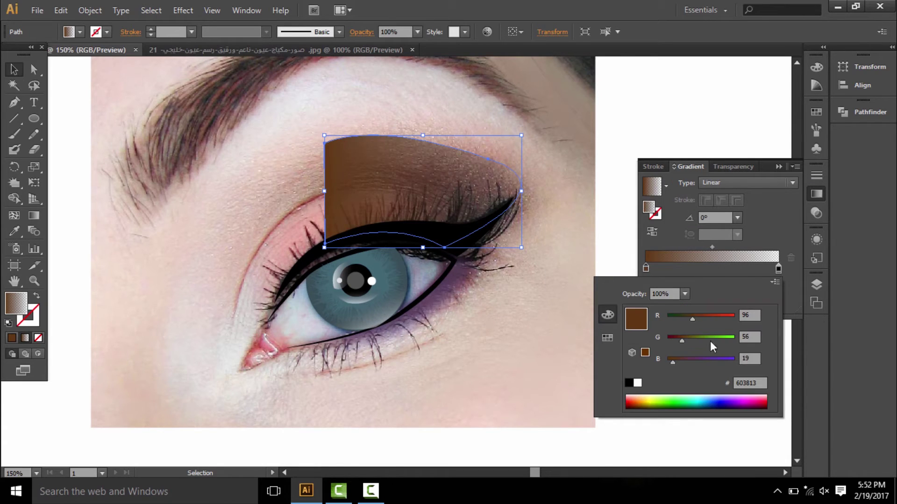
pyautogui.press('Return')
pyautogui.press('g')
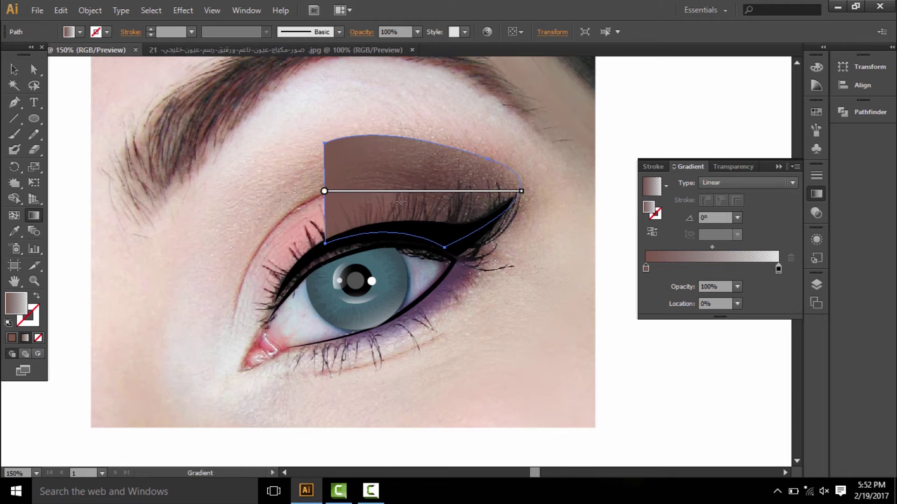
pyautogui.moveTo(517, 180); pyautogui.dragTo(325, 200)
pyautogui.press('v')
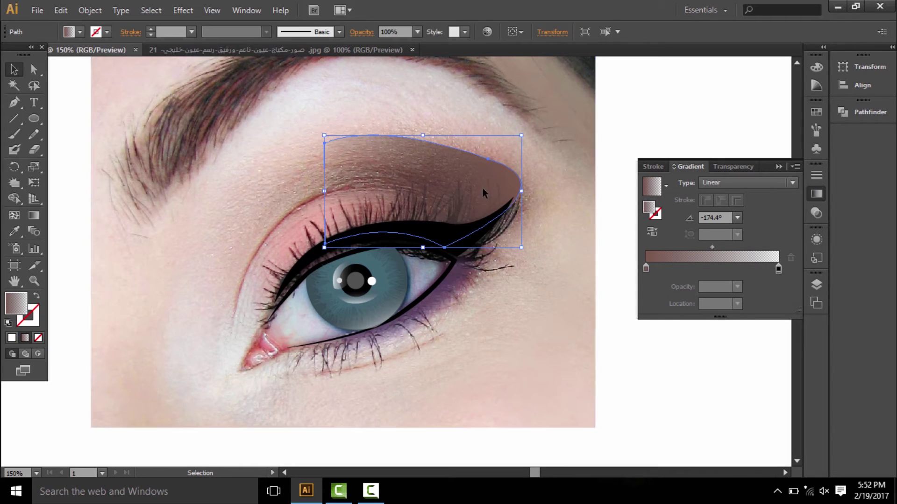
# - Blur the eyeshadow with a 5.2 px Gaussian Blur and hide the tracing photo
pyautogui.click(183, 10)
pyautogui.click(369, 230)
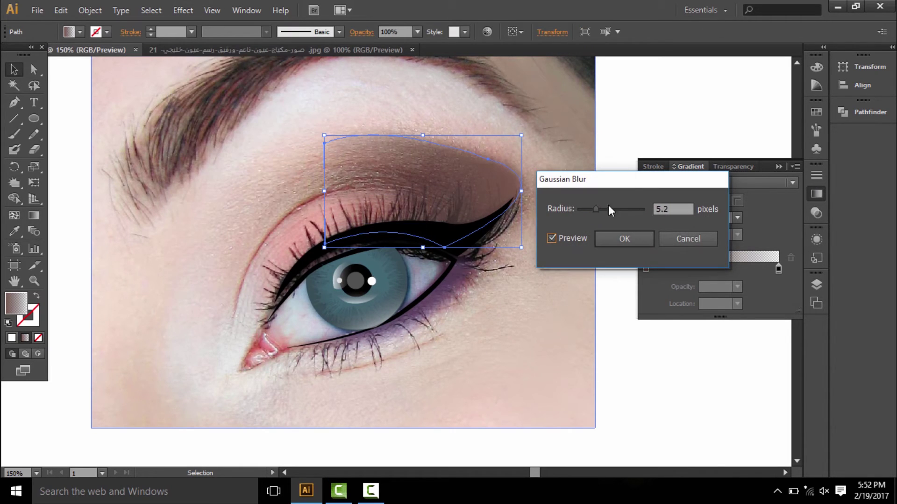
pyautogui.click(613, 239)
pyautogui.click(616, 268)
pyautogui.press('F7')
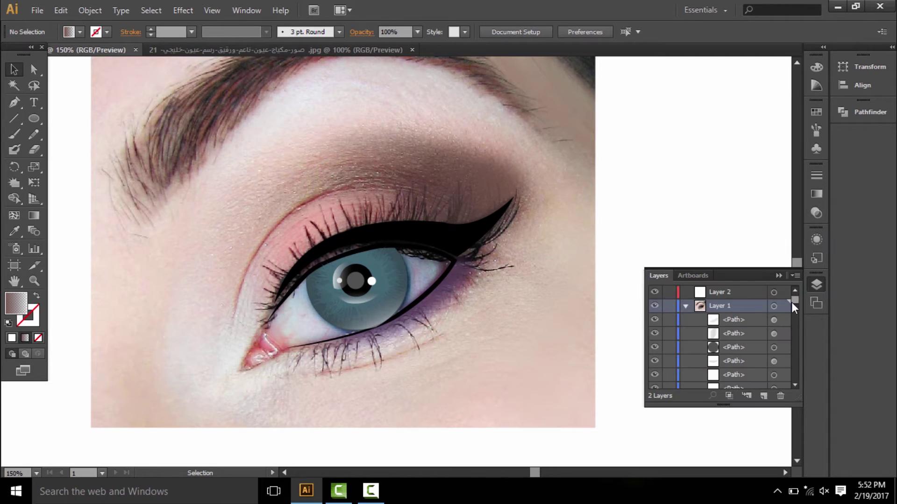
pyautogui.click(655, 382)
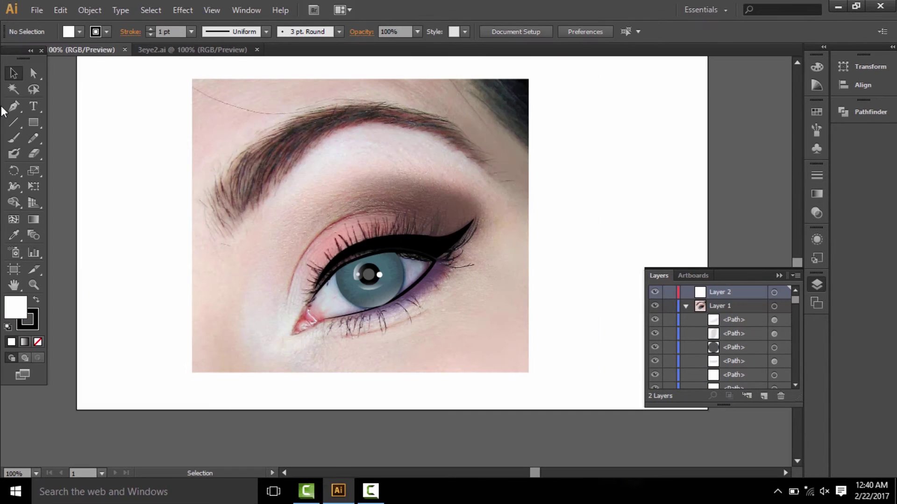
# - Pen-draw the closed eyebrow outline arching over the brow
pyautogui.press('p')
pyautogui.click(232, 232)
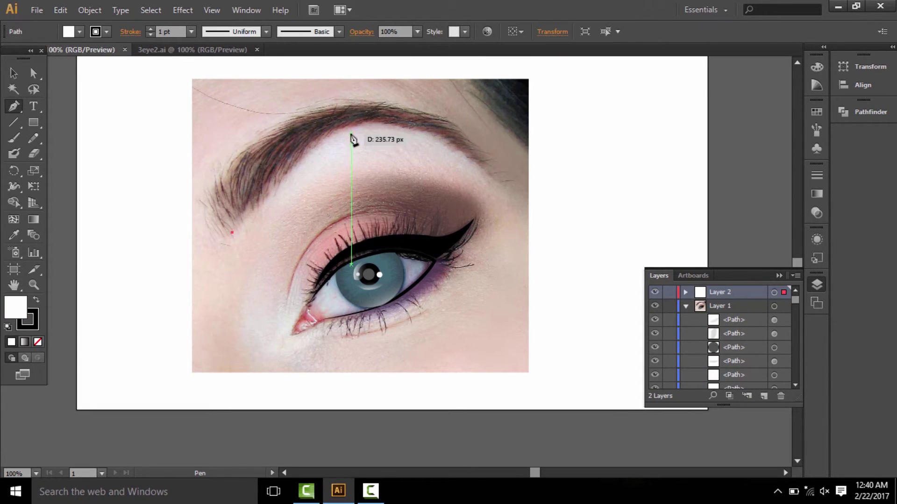
pyautogui.moveTo(350, 113); pyautogui.dragTo(395, 134)
pyautogui.click(375, 123)
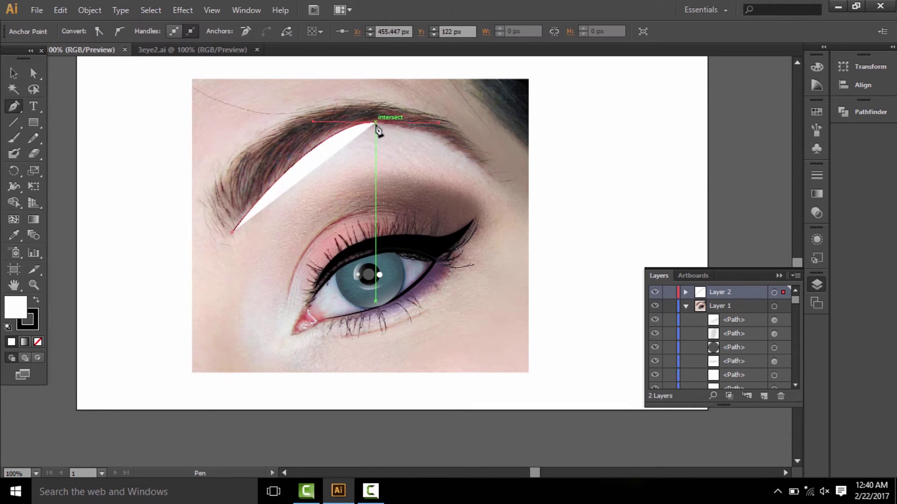
pyautogui.moveTo(489, 174); pyautogui.dragTo(543, 230)
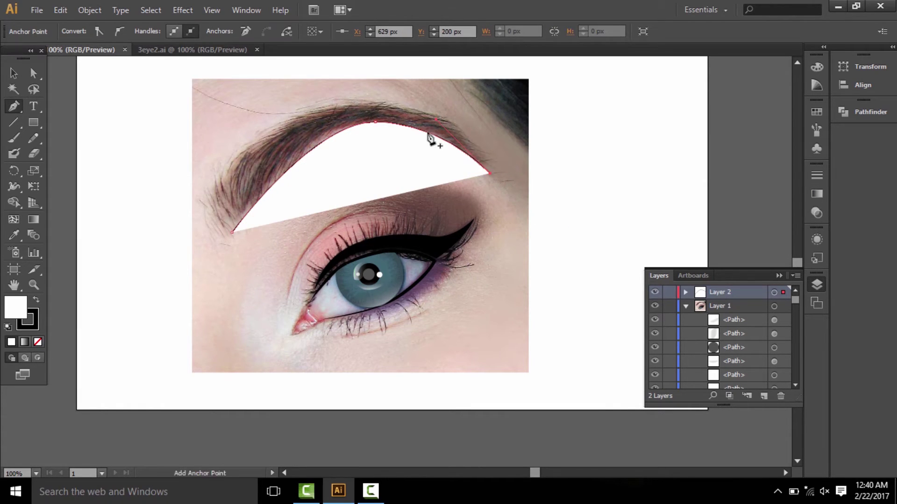
pyautogui.moveTo(367, 103); pyautogui.dragTo(273, 103)
pyautogui.click(366, 103)
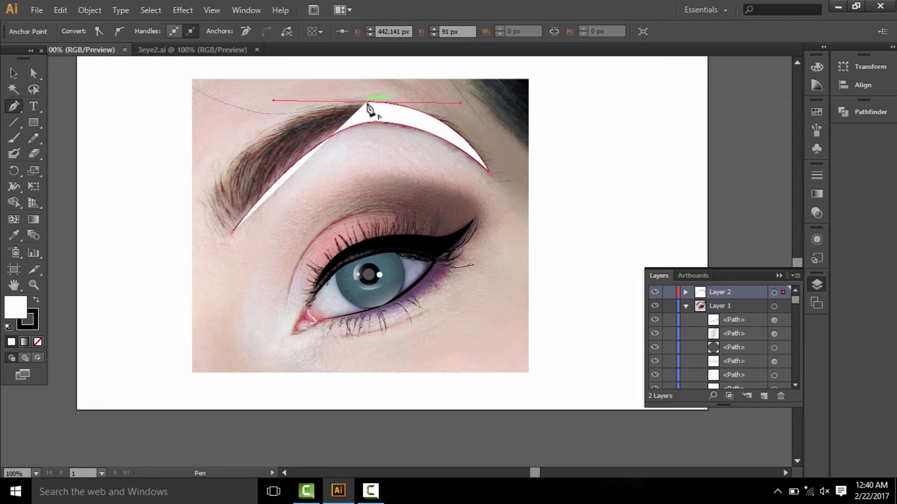
pyautogui.moveTo(212, 192)
pyautogui.mouseDown()
pyautogui.moveTo(127, 301)
pyautogui.moveTo(184, 228)
pyautogui.mouseUp()
pyautogui.click(231, 230)
# - Fill the eyebrow with dark brown #554545 and nudge it into place
pyautogui.click(266, 189)
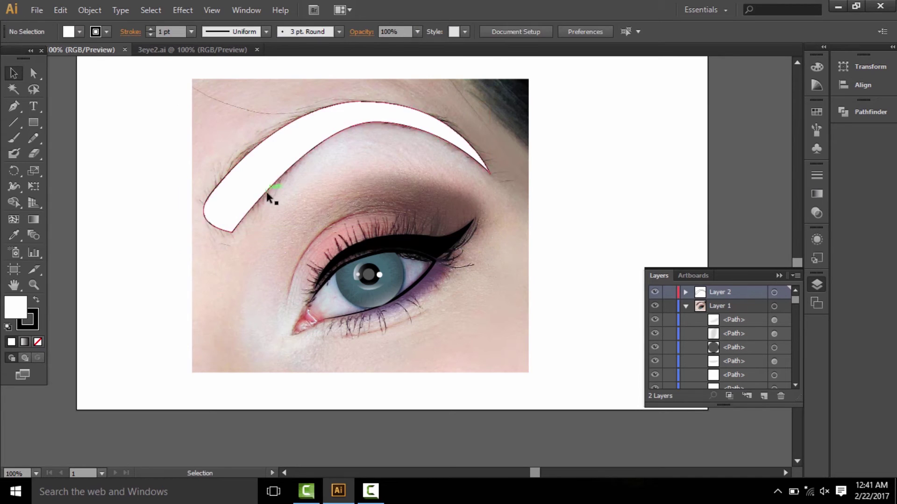
pyautogui.moveTo(266, 189); pyautogui.dragTo(274, 178)
pyautogui.press('i')
pyautogui.click(350, 124)
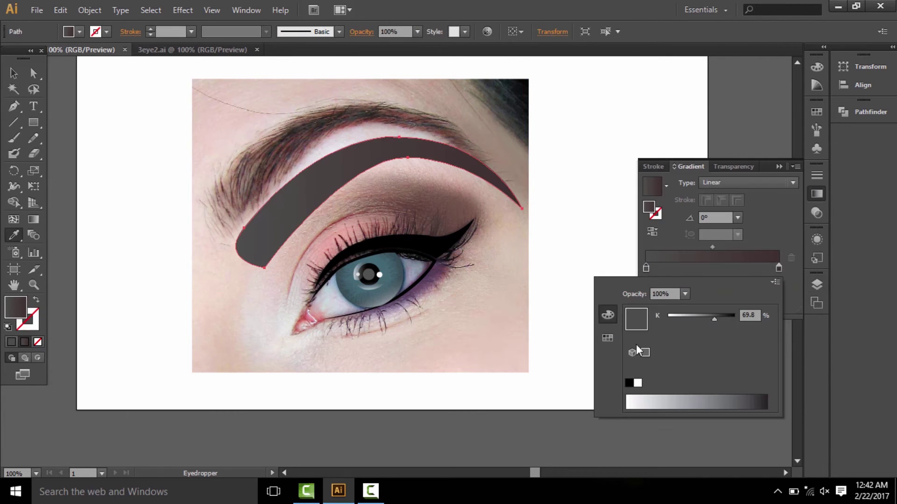
pyautogui.click(635, 344)
pyautogui.write('554545')
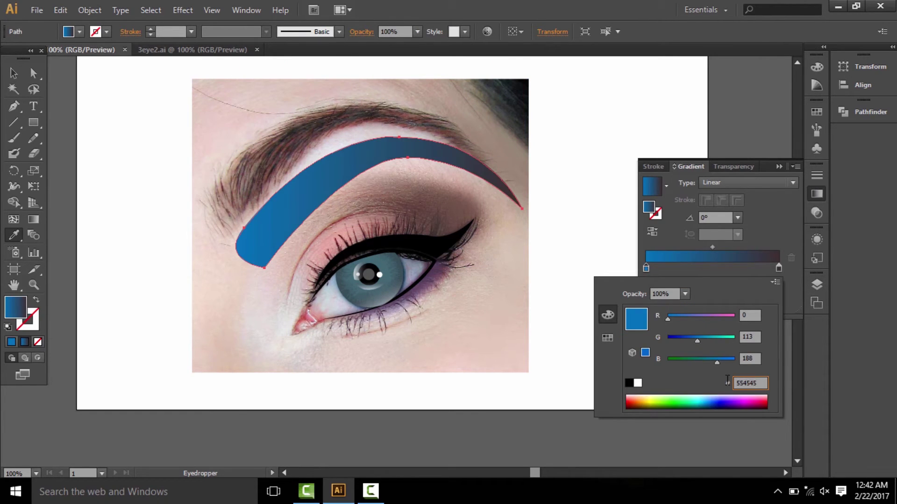
pyautogui.press('Return')
pyautogui.press('v')
pyautogui.moveTo(259, 227); pyautogui.dragTo(228, 189)
pyautogui.click(153, 263)
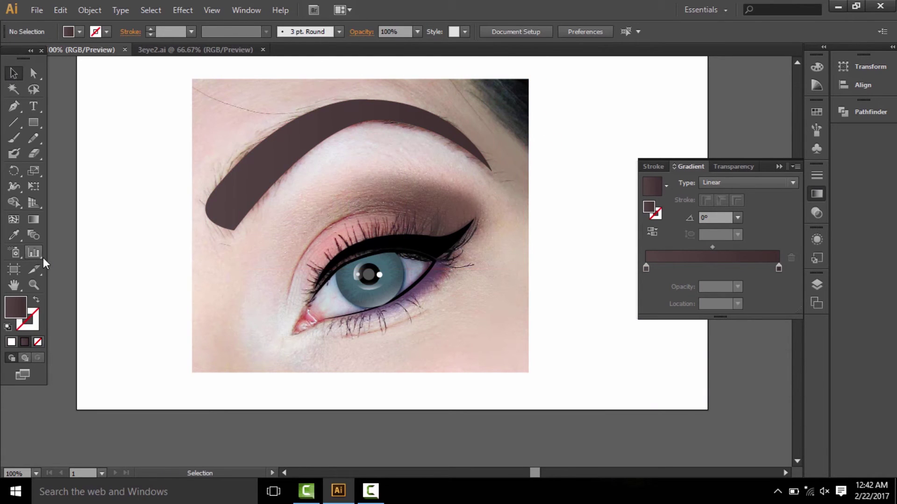
# - Pen a thin red crease line along the upper lid from the inner corner
pyautogui.click(353, 221)
pyautogui.click(12, 109)
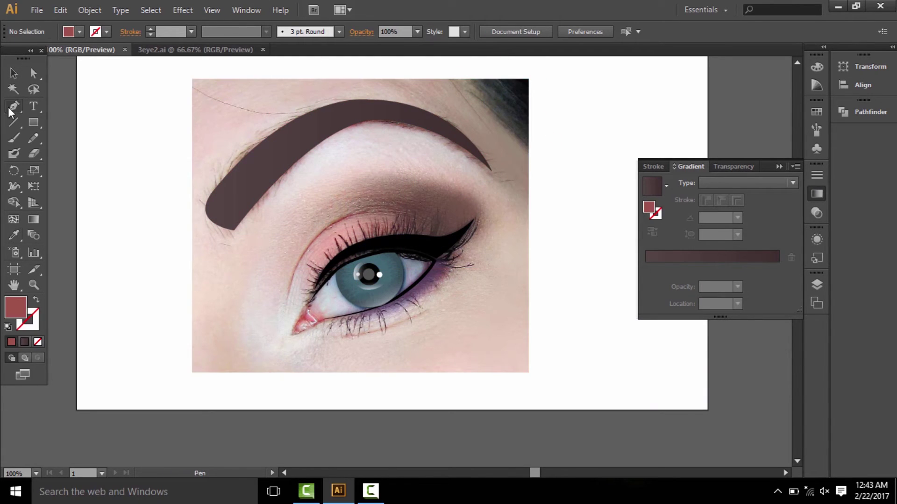
pyautogui.click(287, 305)
pyautogui.moveTo(391, 213); pyautogui.dragTo(493, 205)
pyautogui.keyDown('alt'); pyautogui.click(392, 214); pyautogui.keyUp('alt')
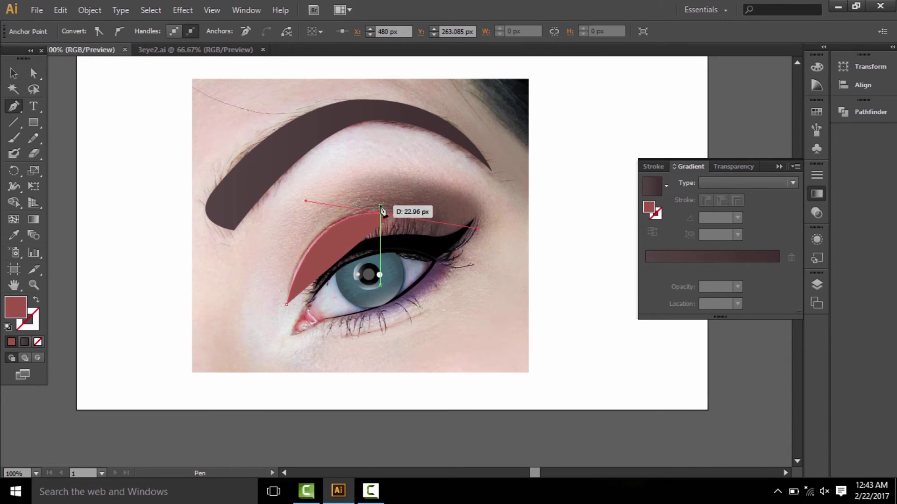
pyautogui.keyDown('ctrl'); pyautogui.click(268, 427); pyautogui.keyUp('ctrl')
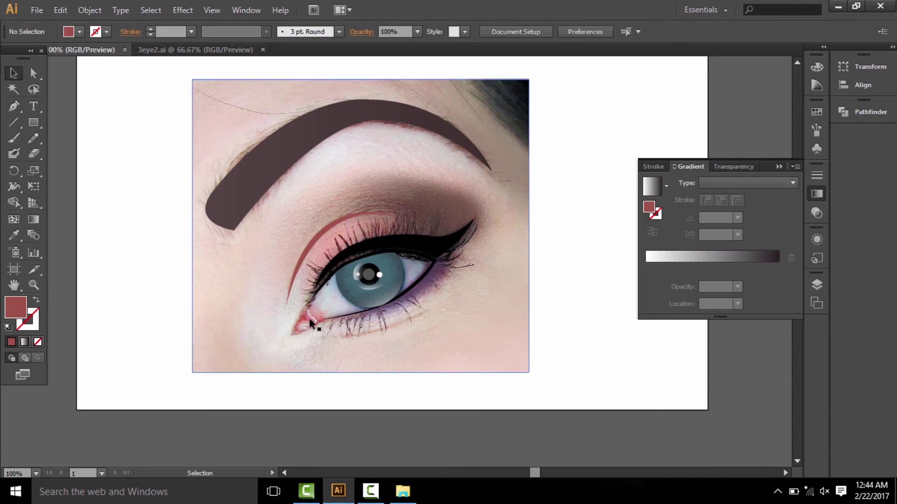
pyautogui.hotkey('ctrl', '+')
pyautogui.hotkey('ctrl', '+')
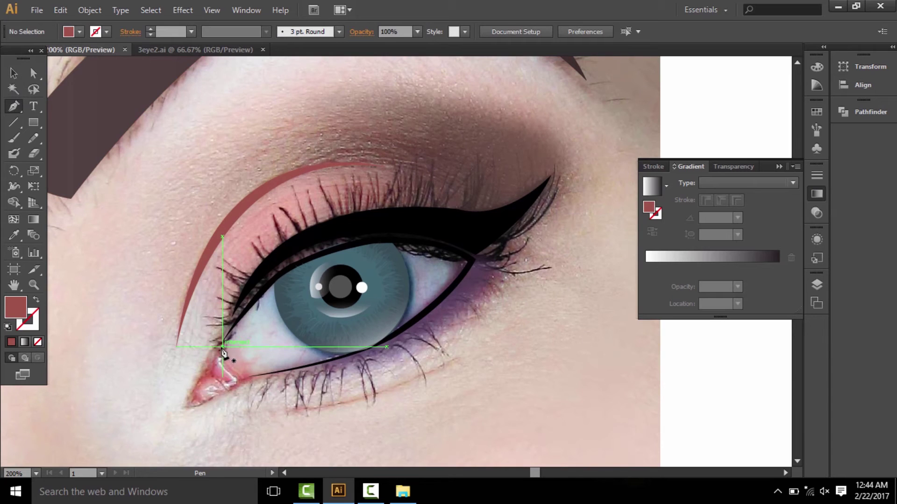
# - Draw a closed triangle at the inner eye corner and move it to the left
pyautogui.moveTo(223, 348); pyautogui.dragTo(251, 386)
pyautogui.click(249, 380)
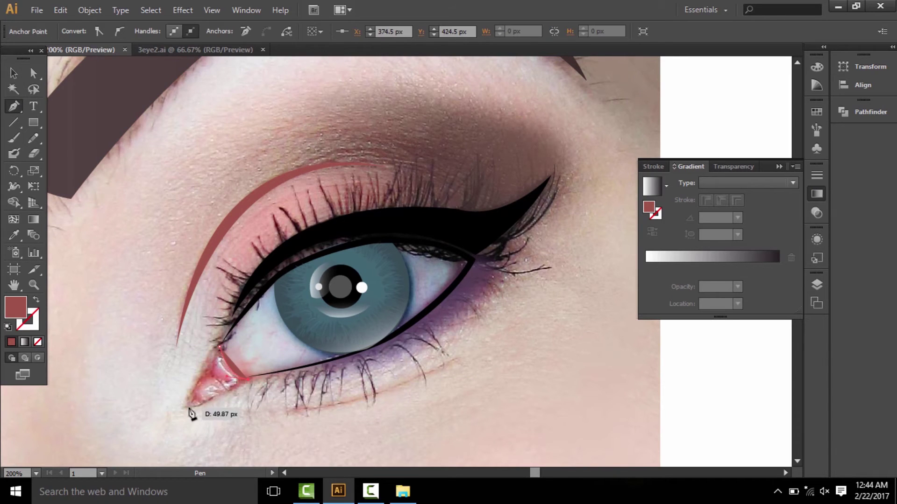
pyautogui.click(203, 404)
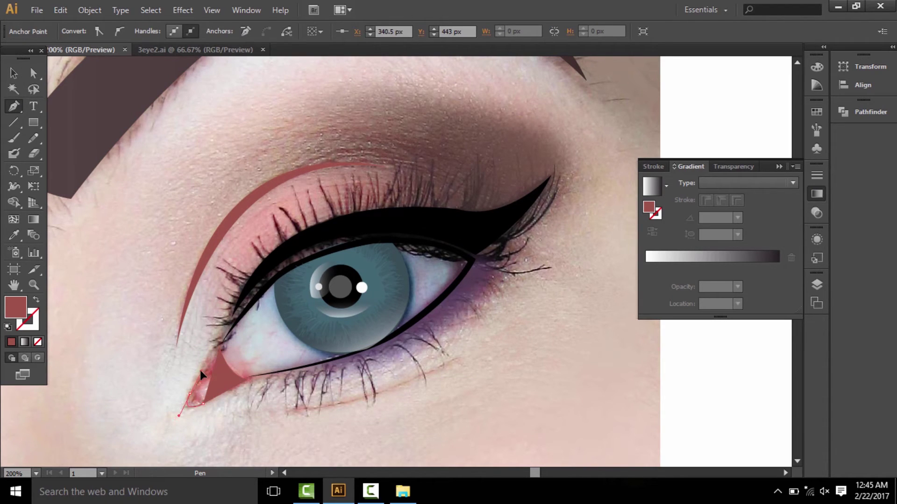
pyautogui.click(200, 370)
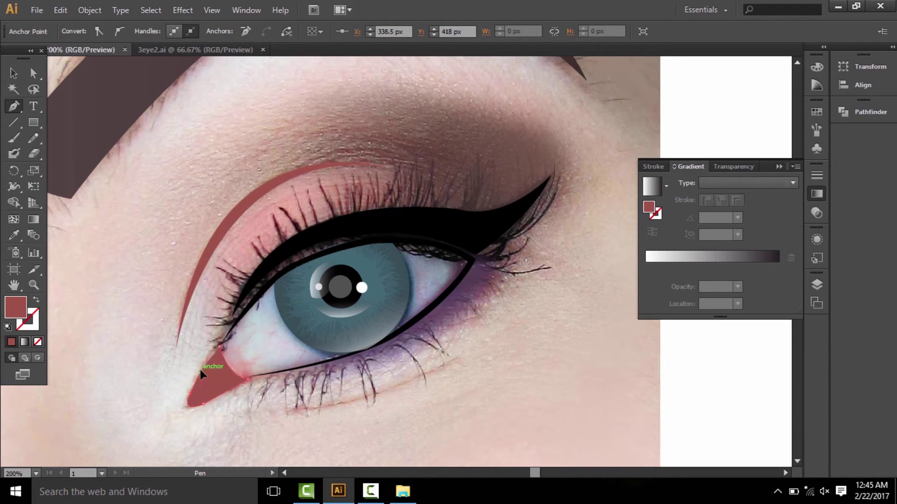
pyautogui.click(221, 348)
pyautogui.press('v')
pyautogui.moveTo(228, 389); pyautogui.dragTo(168, 366)
pyautogui.click(98, 245)
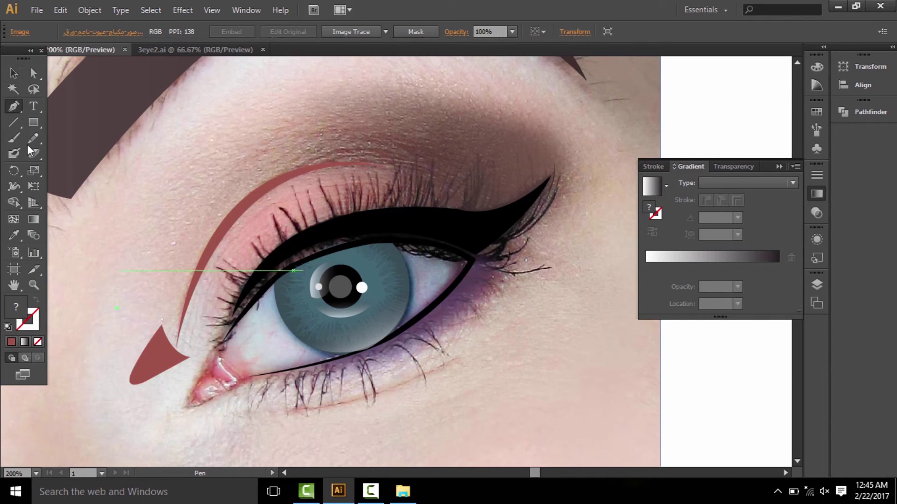
# - Recolour the corner triangle red after sampling pink from the tear duct
pyautogui.press('v')
pyautogui.click(151, 360)
pyautogui.press('i')
pyautogui.click(220, 372)
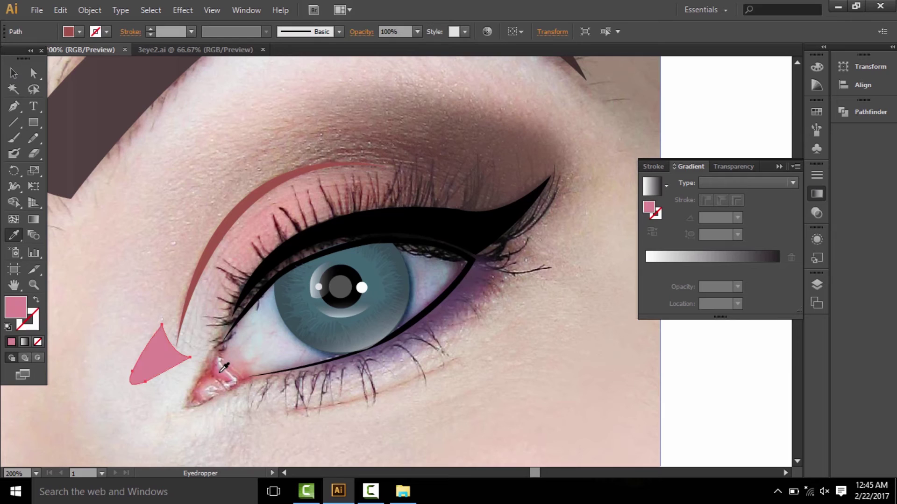
pyautogui.hotkey('ctrl', 'z')
pyautogui.press('p')
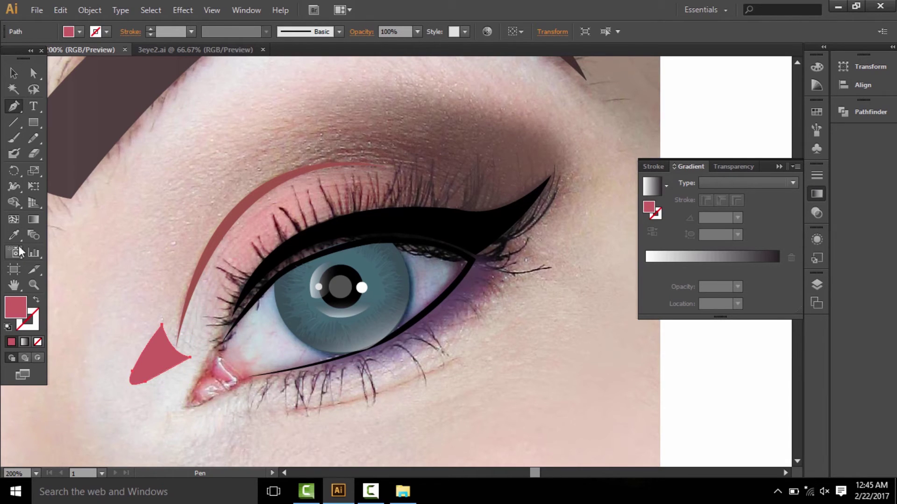
# - Draw a lighter pink highlight shape and move it inside the red triangle
pyautogui.hotkey('ctrl', 'z')
pyautogui.hotkey('ctrl', 'z')
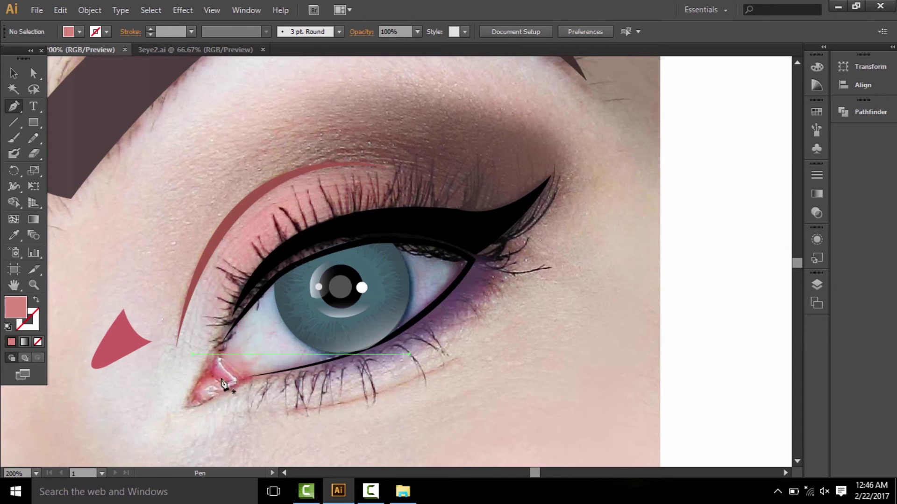
pyautogui.click(232, 384)
pyautogui.click(213, 381)
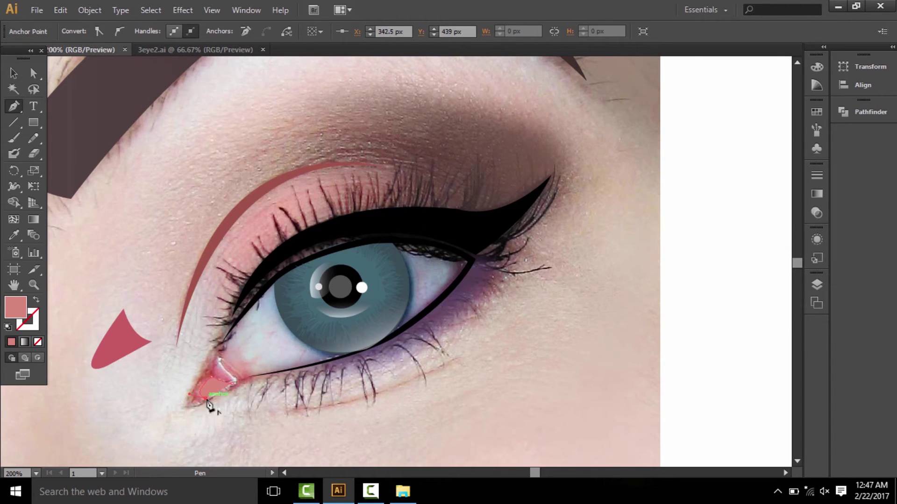
pyautogui.click(231, 383)
pyautogui.press('v')
pyautogui.moveTo(220, 393); pyautogui.dragTo(120, 359)
# - Sample a red and trace another small path along the tear duct
pyautogui.click(12, 108)
pyautogui.press('i')
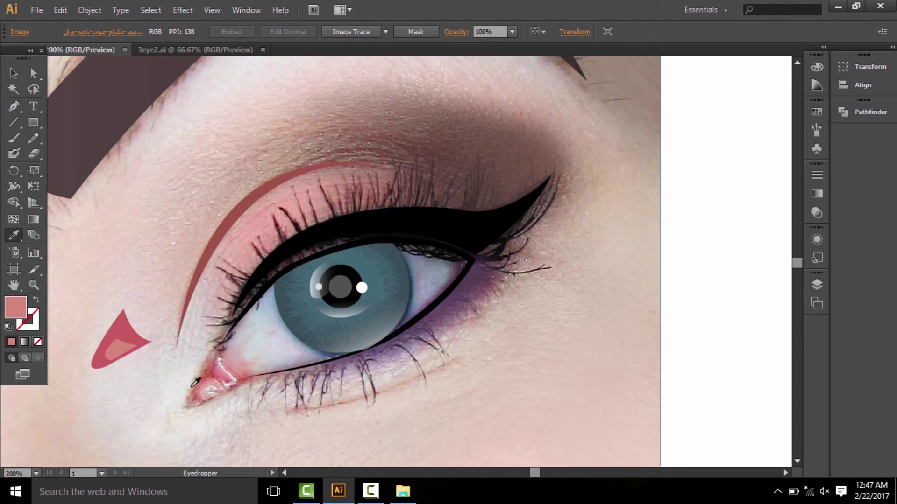
pyautogui.click(198, 381)
pyautogui.press('p')
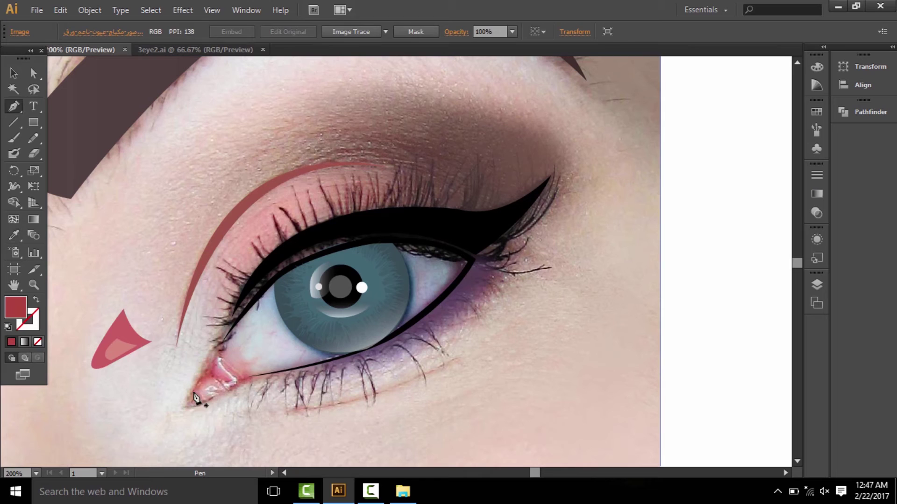
pyautogui.click(195, 401)
pyautogui.click(222, 366)
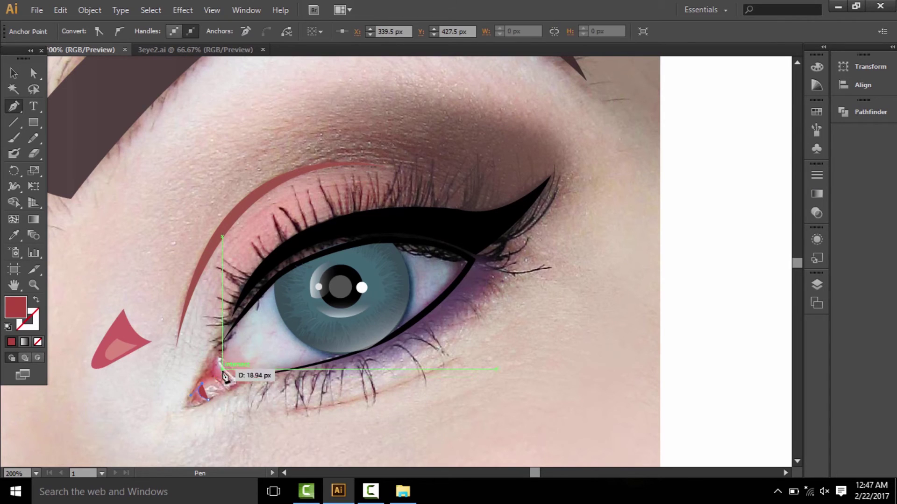
pyautogui.click(192, 399)
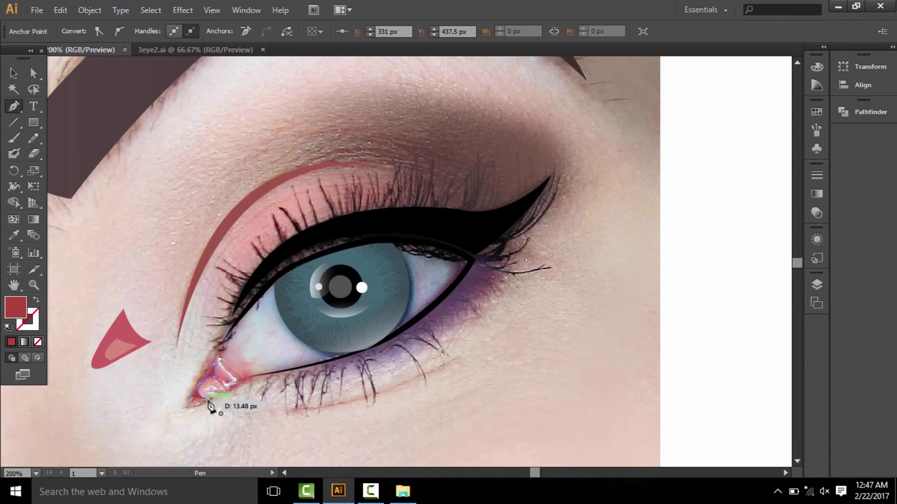
pyautogui.press('v')
pyautogui.press('F7')
# - Select the red triangle and its highlight shapes and drag them onto the inner eye corner
pyautogui.click(104, 360)
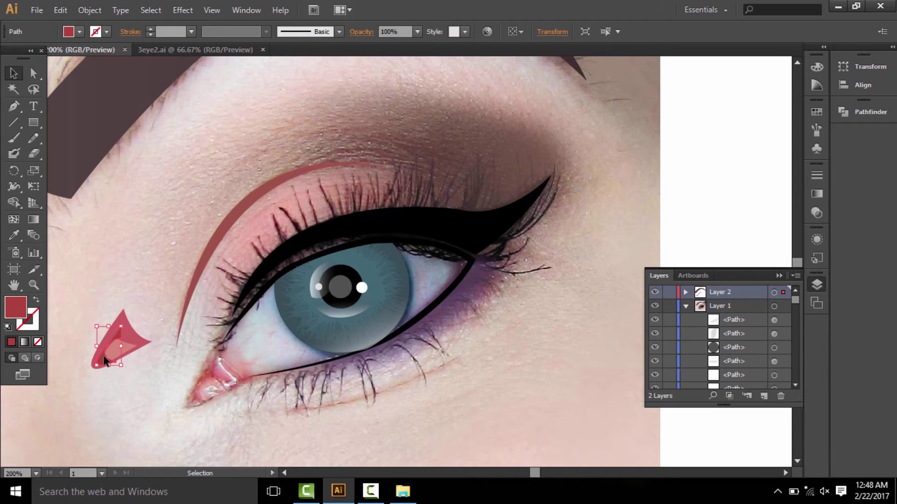
pyautogui.click(65, 296)
pyautogui.click(119, 345)
pyautogui.keyDown('shift'); pyautogui.click(131, 324); pyautogui.keyUp('shift')
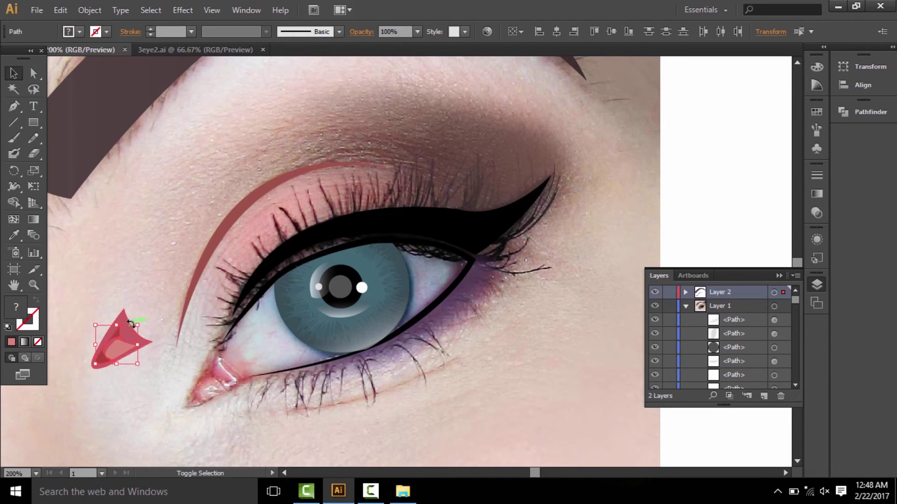
pyautogui.moveTo(132, 333); pyautogui.dragTo(226, 376)
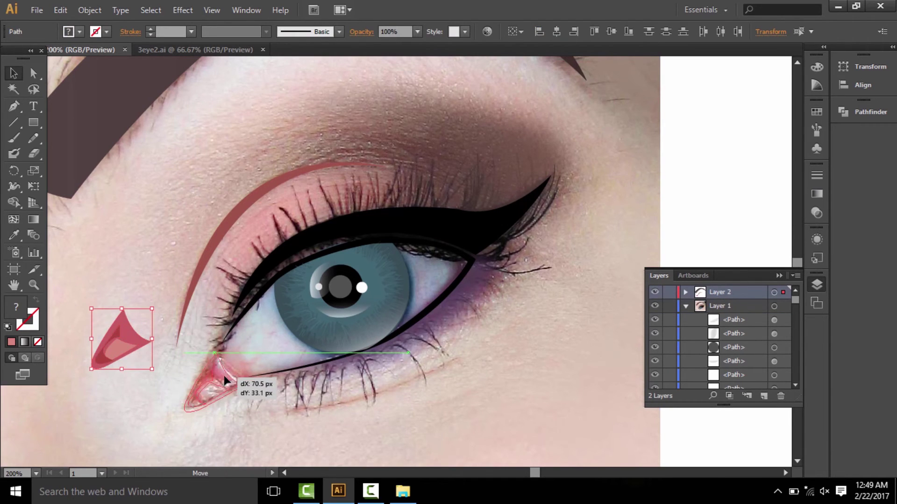
pyautogui.click(160, 366)
pyautogui.click(211, 376)
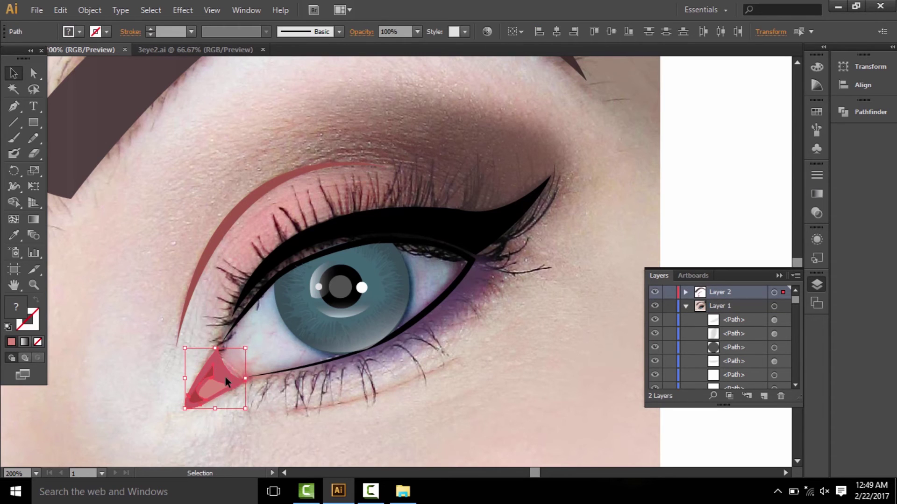
pyautogui.click(103, 392)
# - Set the Pen tool fill to black in the Color Picker
pyautogui.press('p')
pyautogui.doubleClick(16, 306)
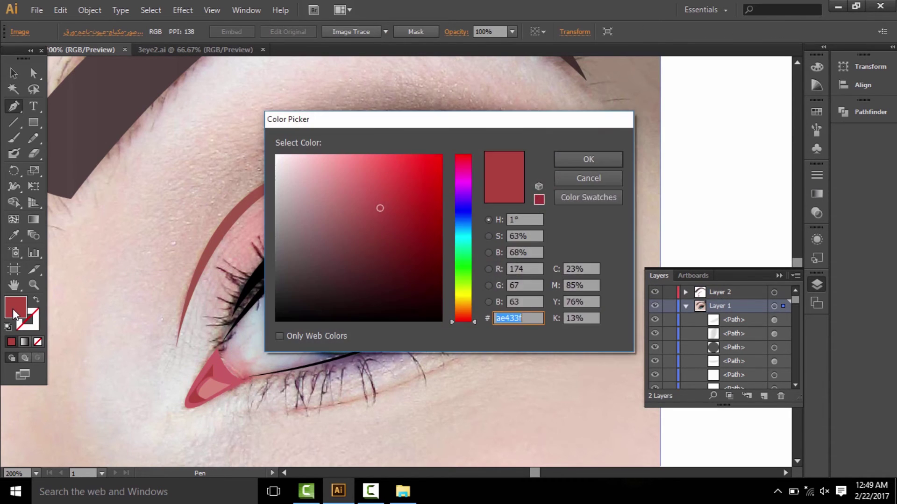
pyautogui.click(276, 321)
pyautogui.click(585, 161)
# - Draw a closed, curved black liner shape at the inner eye corner
pyautogui.click(232, 338)
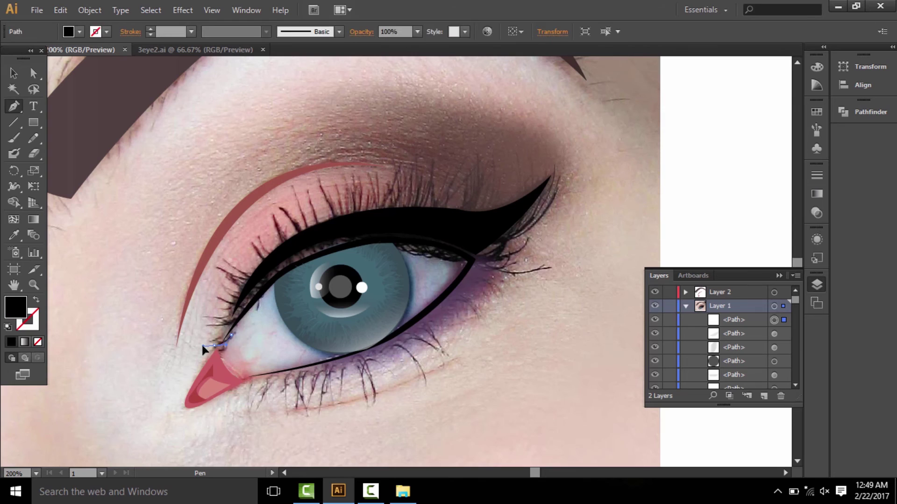
pyautogui.moveTo(214, 341); pyautogui.dragTo(231, 335)
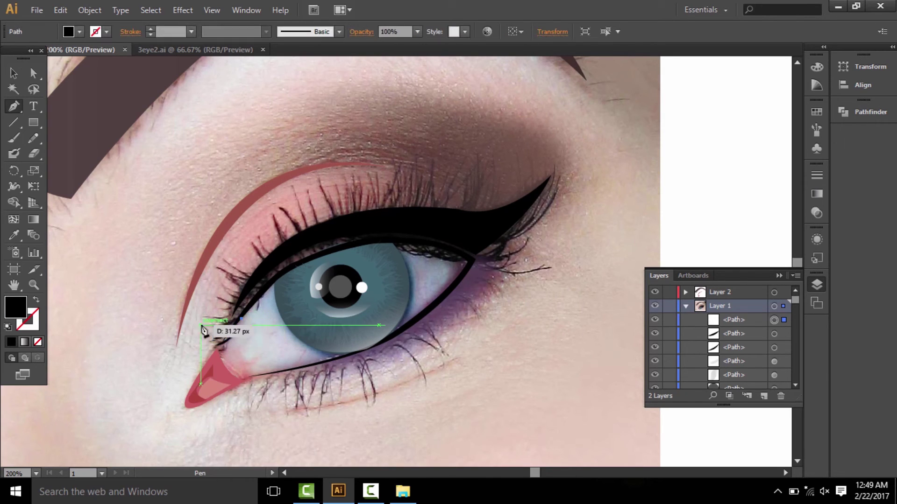
pyautogui.moveTo(196, 326); pyautogui.dragTo(246, 327)
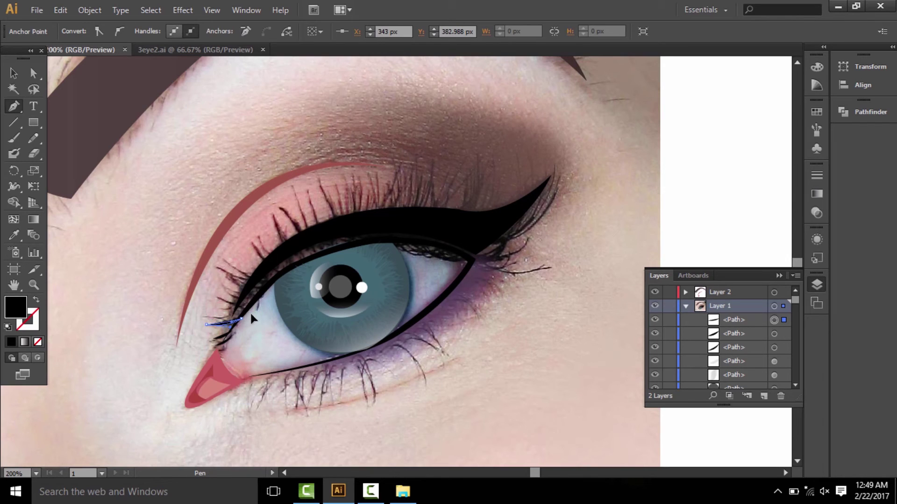
pyautogui.click(252, 319)
pyautogui.press('v')
pyautogui.click(135, 342)
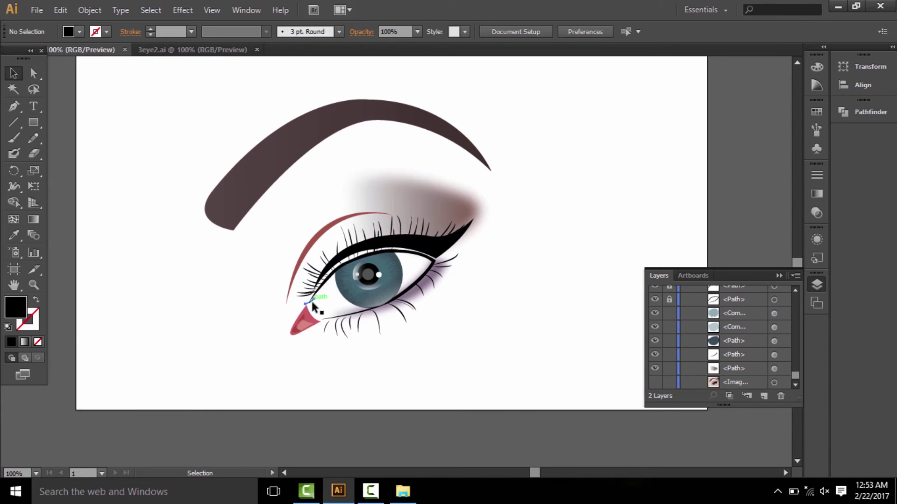
# - Show the photo again, add a new background layer, and collapse Layer 1
pyautogui.click(655, 383)
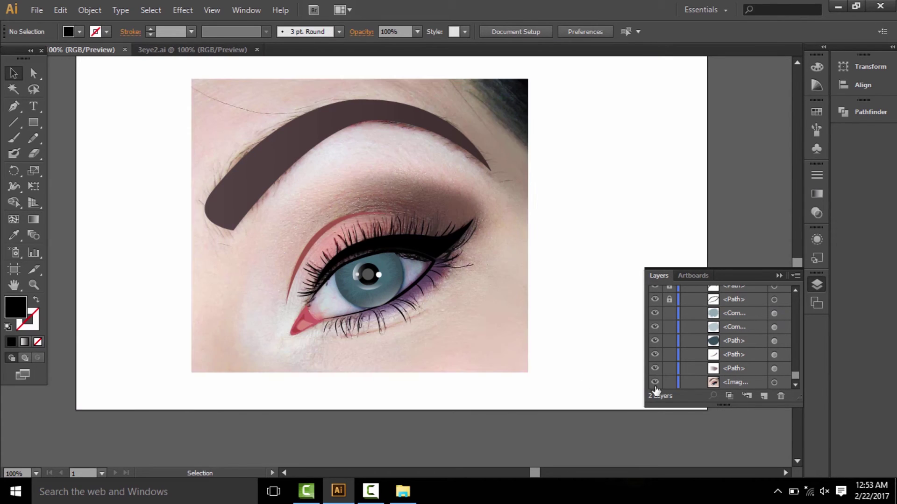
pyautogui.click(796, 63)
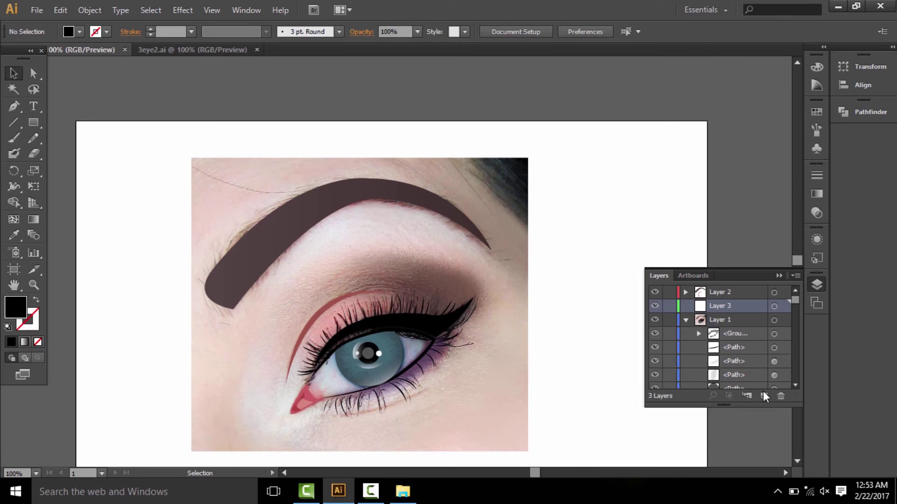
pyautogui.scroll(-1, 763, 391)
pyautogui.click(711, 306)
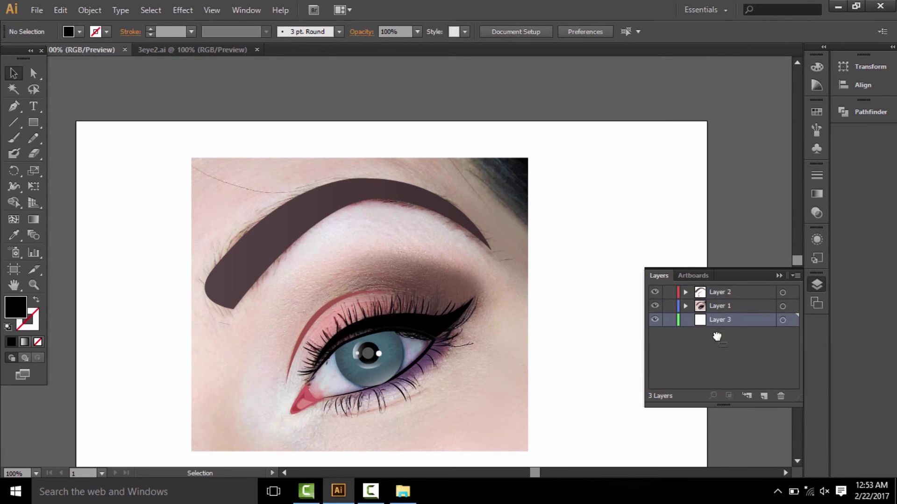
pyautogui.doubleClick(20, 313)
pyautogui.write('e3c9c2')
# - Fill the artboard background rectangle with soft pink e3c9c2
pyautogui.click(589, 150)
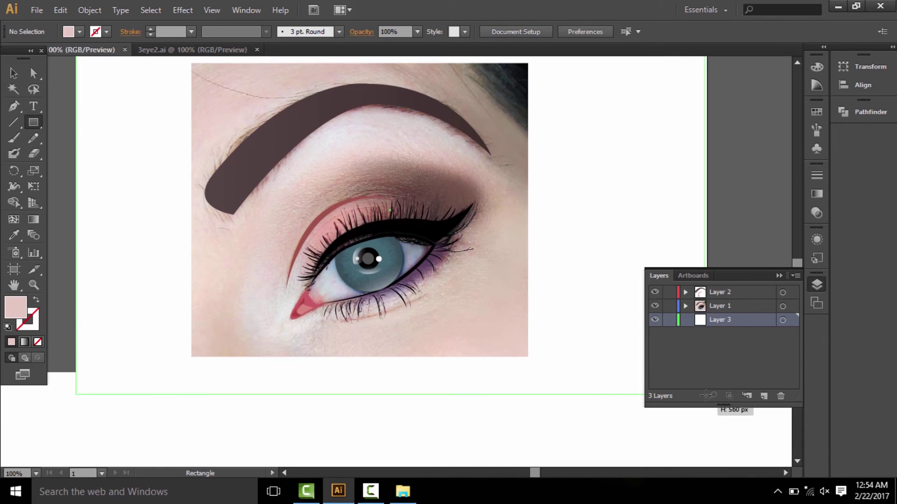
pyautogui.moveTo(76, 122); pyautogui.dragTo(707, 394)
pyautogui.press('v')
pyautogui.click(369, 446)
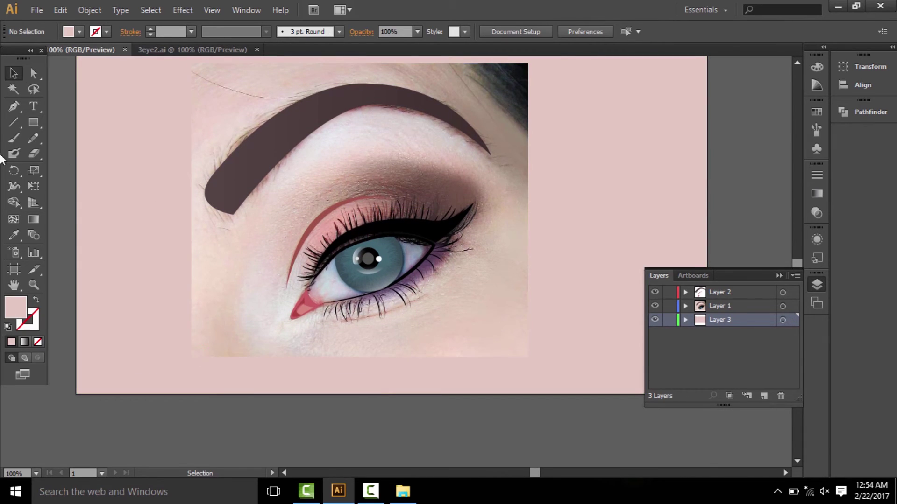
pyautogui.press('p')
# - Sample a dusty red and start a curved path under the lower lashes
pyautogui.press('i')
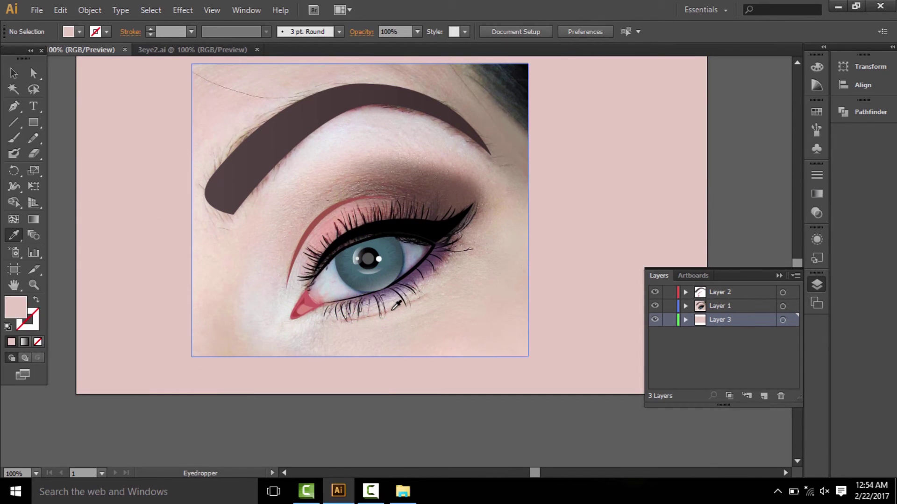
pyautogui.click(330, 208)
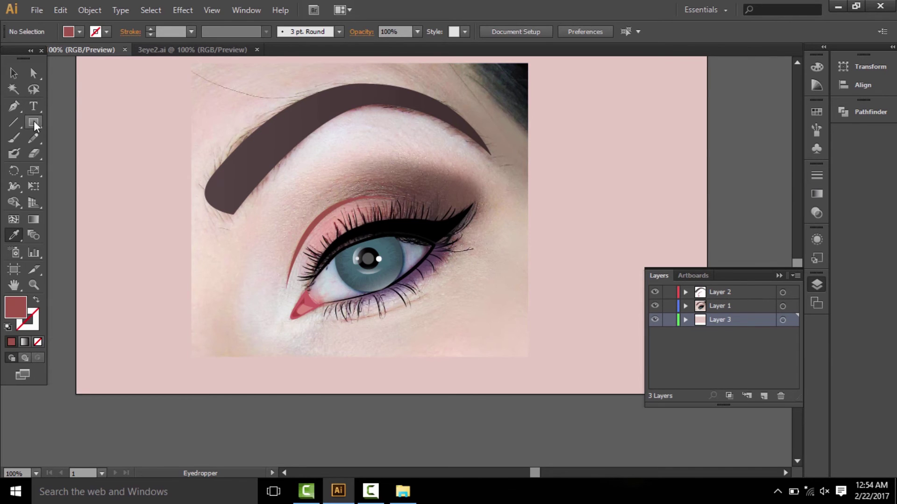
pyautogui.moveTo(348, 306); pyautogui.dragTo(406, 312)
pyautogui.moveTo(452, 274); pyautogui.dragTo(453, 277)
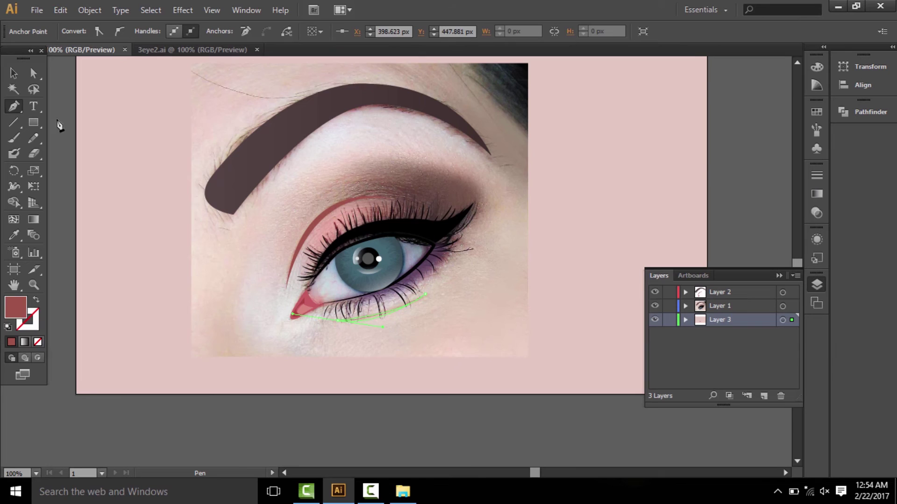
# - Finish the lower-lid path, make Layer 2 active, and undo an accidental red background fill
pyautogui.keyDown('ctrl'); pyautogui.click(367, 316); pyautogui.keyUp('ctrl')
pyautogui.click(385, 424)
pyautogui.press('v')
pyautogui.click(295, 284)
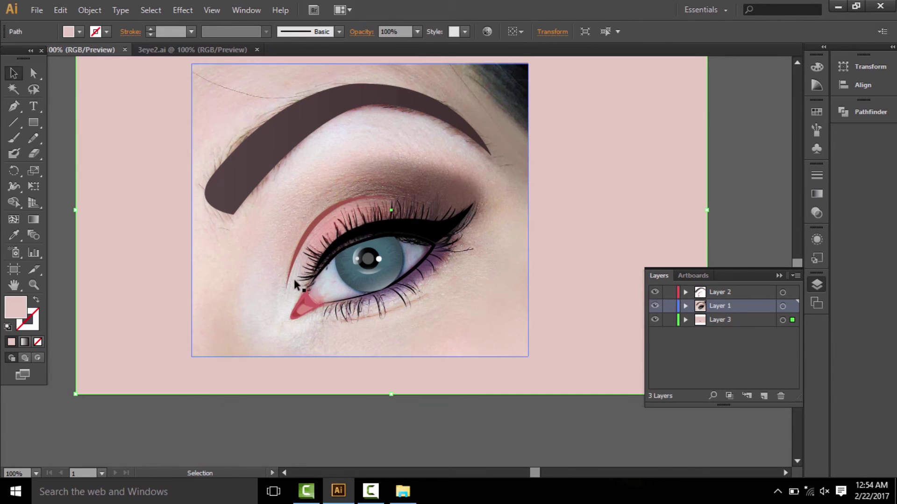
pyautogui.click(736, 292)
pyautogui.press('p')
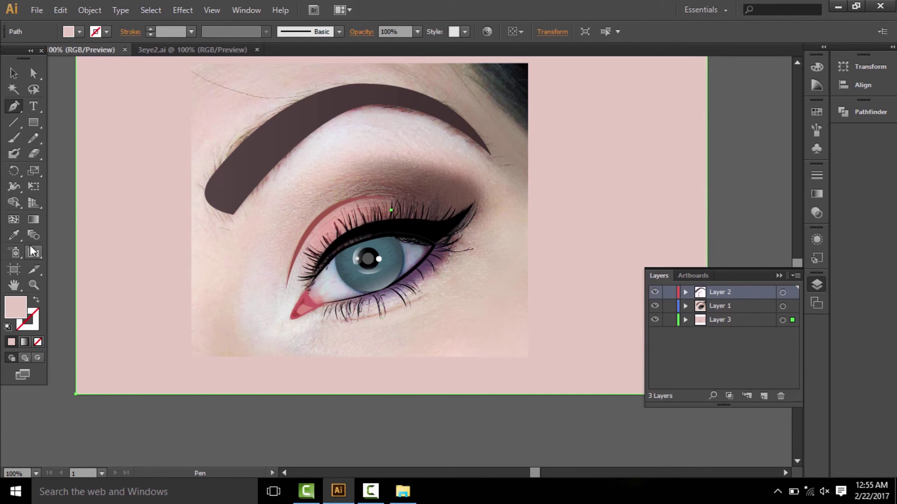
pyautogui.press('i')
pyautogui.click(308, 233)
pyautogui.hotkey('ctrl', 'z')
pyautogui.press('v')
# - Draw the dusty red line under the lower lashes on Layer 2
pyautogui.click(54, 100)
pyautogui.press('i')
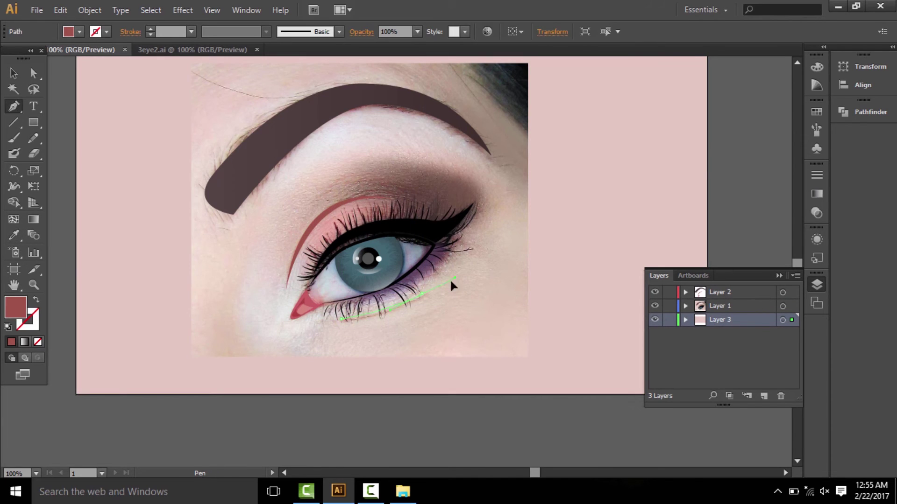
pyautogui.click(455, 282)
pyautogui.hotkey('ctrl', 'z')
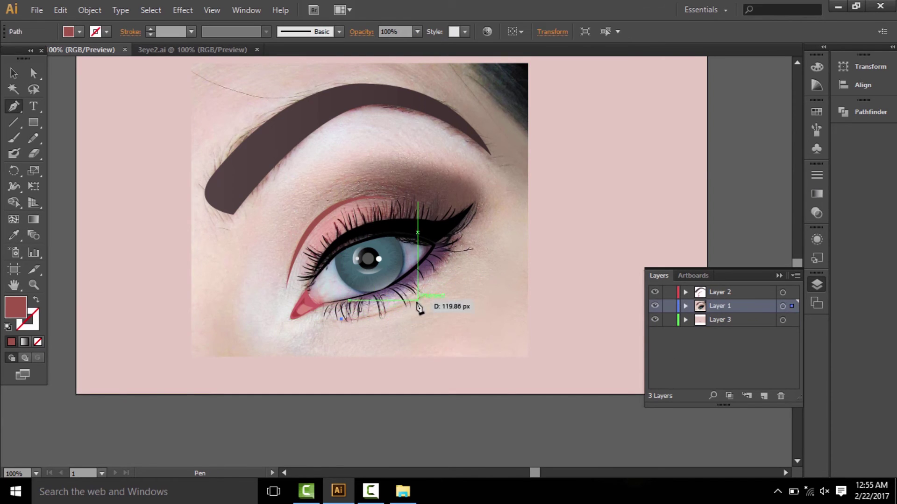
pyautogui.click(708, 292)
pyautogui.moveTo(343, 321)
pyautogui.mouseDown()
pyautogui.moveTo(429, 300)
pyautogui.moveTo(354, 323)
pyautogui.mouseUp()
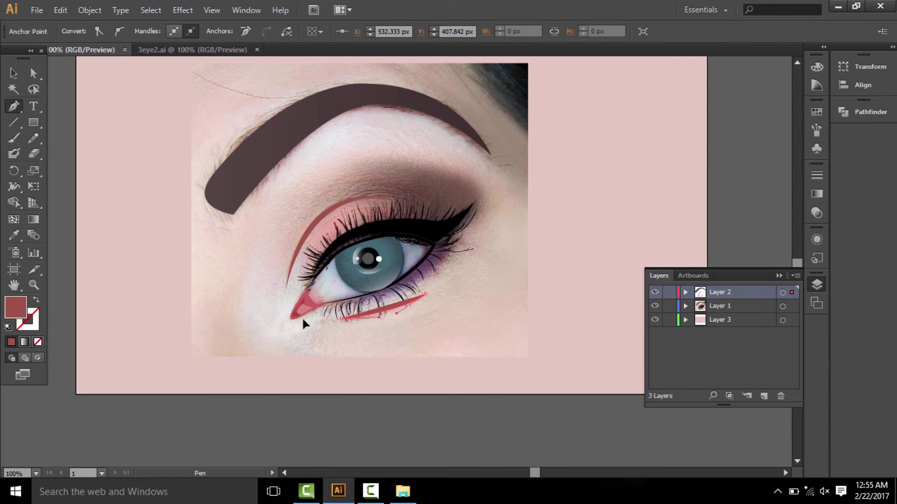
# - Select the lower-lash line and inspect its anchor points
pyautogui.press('v')
pyautogui.click(400, 301)
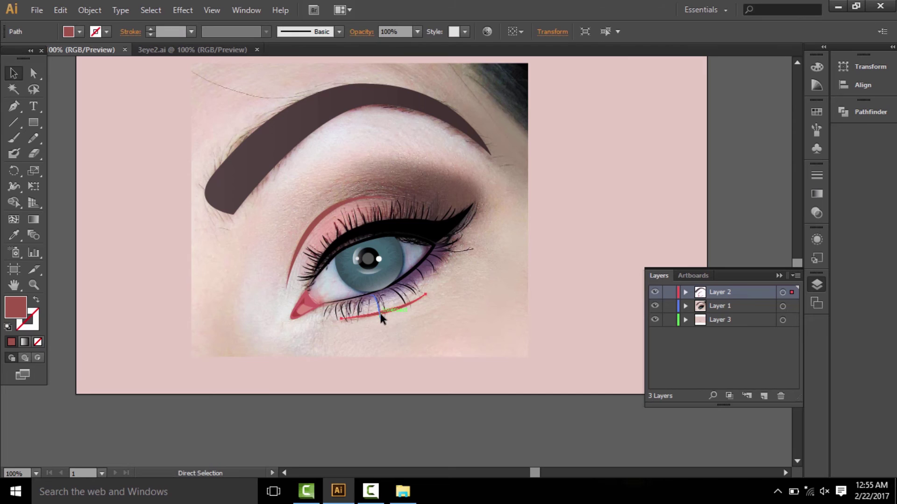
pyautogui.click(396, 342)
pyautogui.press('a')
pyautogui.click(391, 310)
pyautogui.press('v')
pyautogui.click(437, 260)
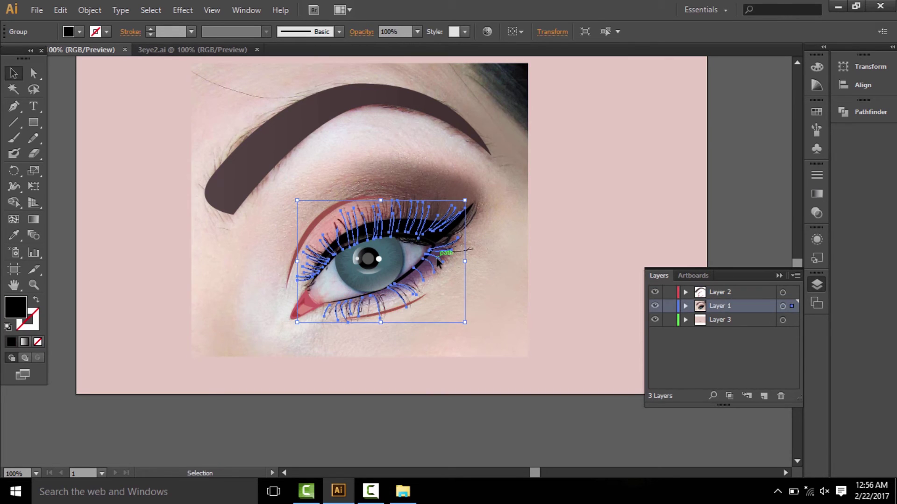
pyautogui.click(464, 433)
pyautogui.click(393, 305)
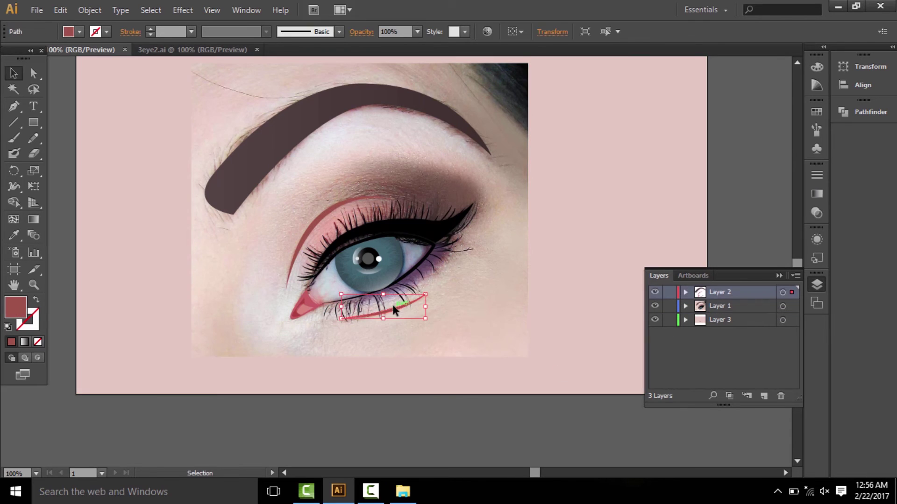
pyautogui.click(421, 306)
# - Move the thin iris path down onto the lower lid and sample light grey
pyautogui.click(720, 319)
pyautogui.click(783, 320)
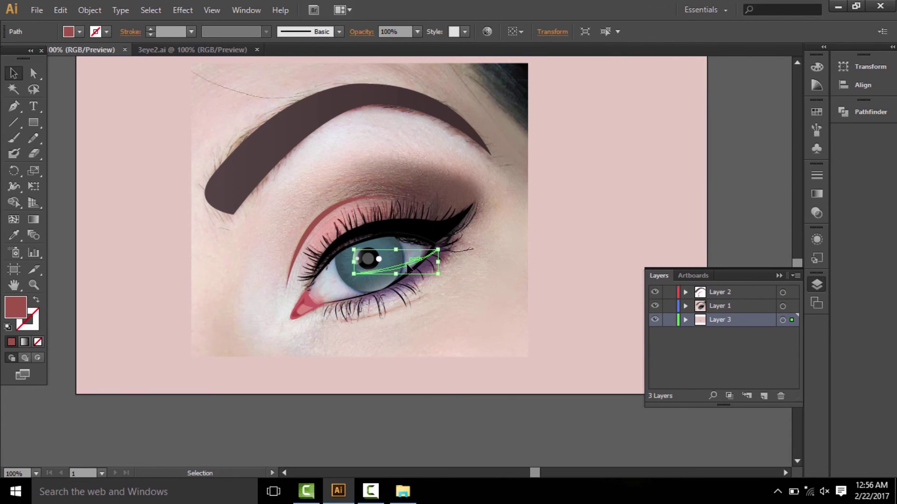
pyautogui.moveTo(407, 265); pyautogui.dragTo(392, 308)
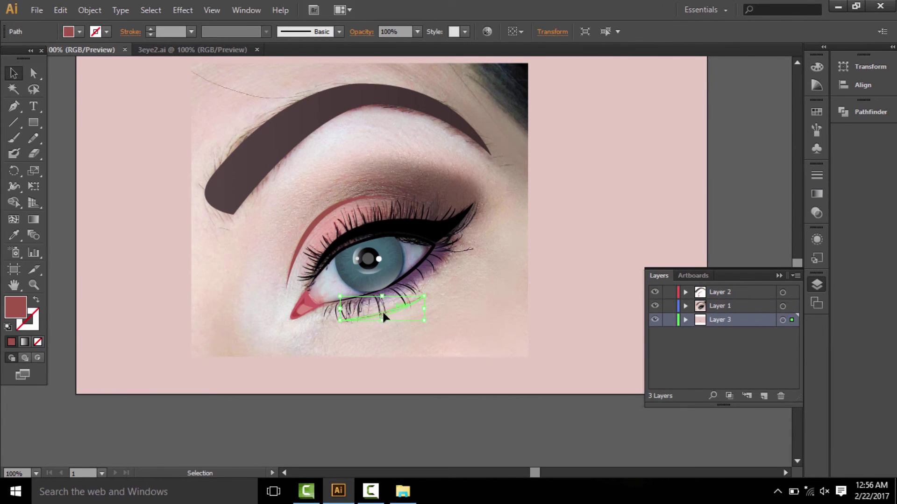
pyautogui.click(141, 266)
pyautogui.click(13, 235)
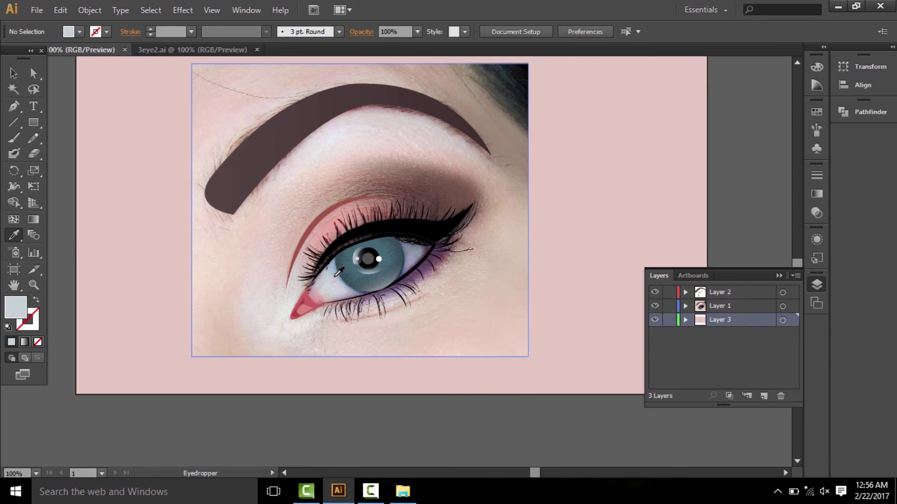
pyautogui.click(338, 272)
pyautogui.press('p')
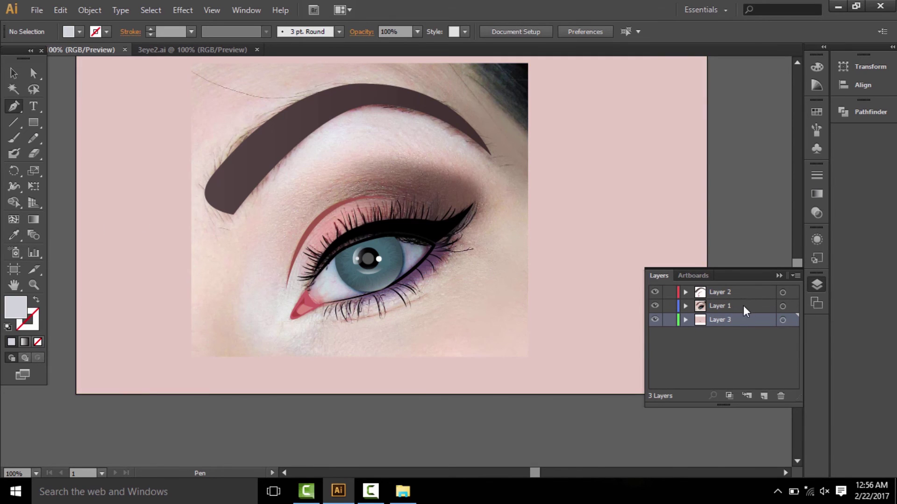
# - Trace a closed light grey shape around the eye white
pyautogui.click(307, 289)
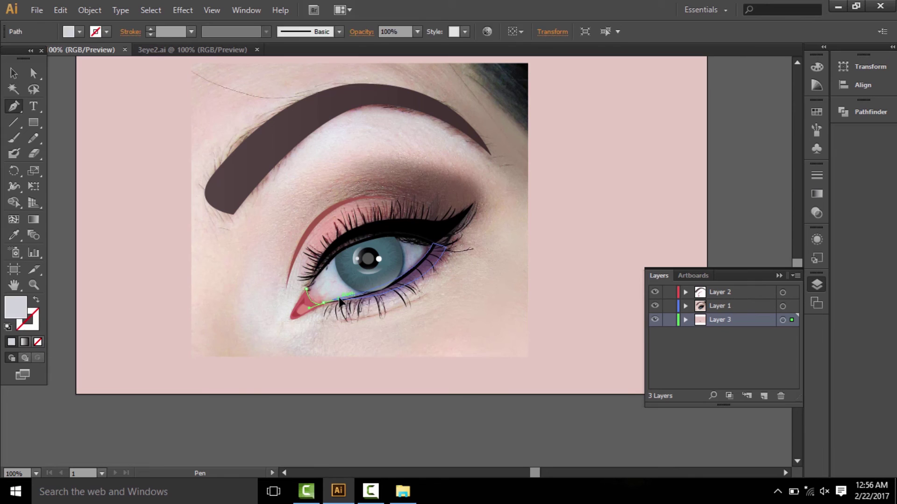
pyautogui.click(341, 301)
pyautogui.moveTo(435, 245); pyautogui.dragTo(447, 209)
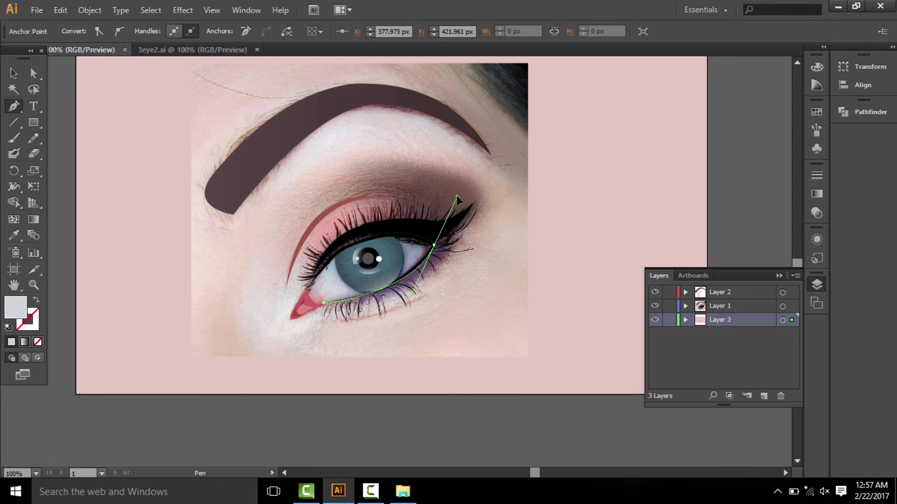
pyautogui.moveTo(307, 289); pyautogui.dragTo(266, 337)
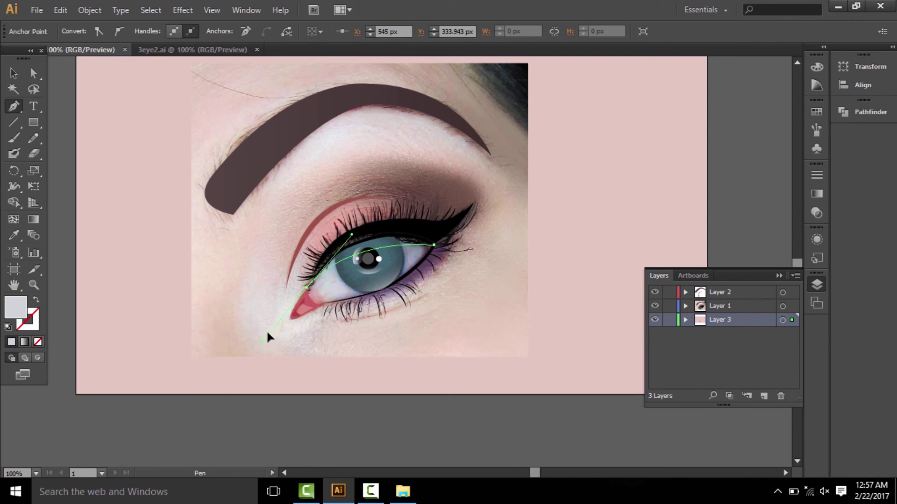
pyautogui.click(13, 73)
pyautogui.click(67, 240)
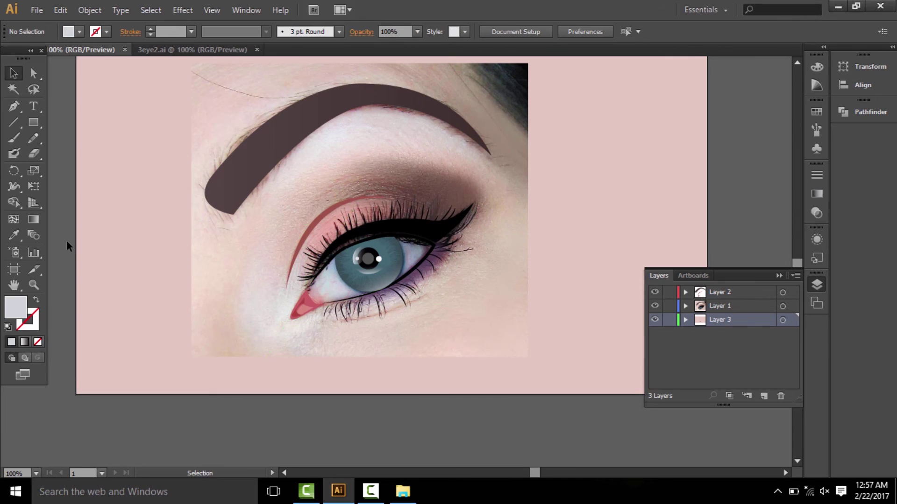
# - Sample the pink skin colour and draw a closed highlight shape under the brow
pyautogui.click(13, 235)
pyautogui.click(328, 228)
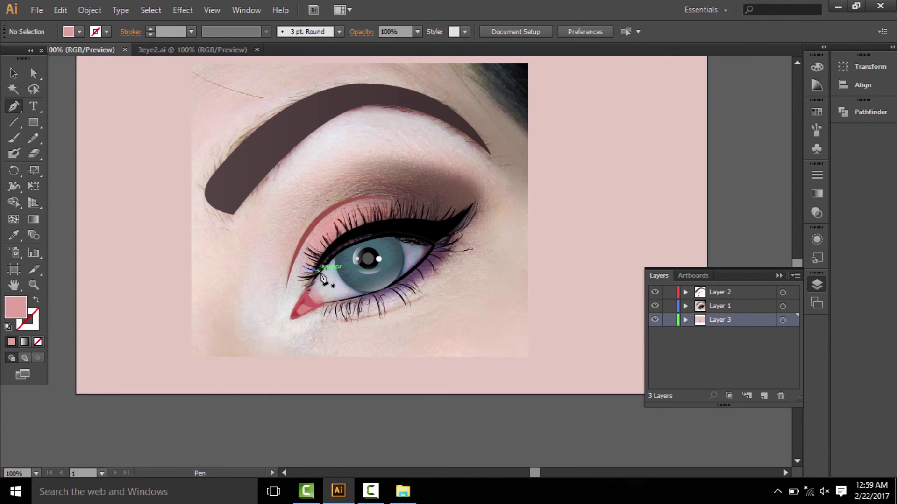
pyautogui.click(269, 171)
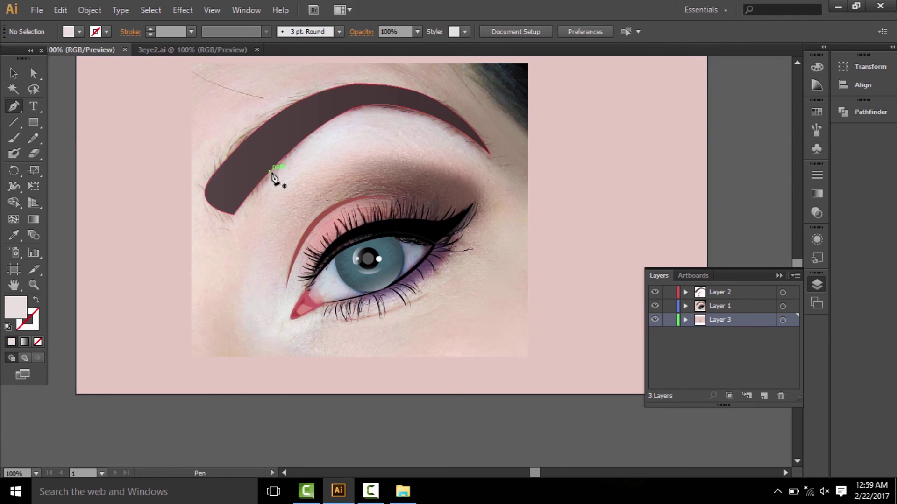
pyautogui.moveTo(321, 172); pyautogui.dragTo(384, 128)
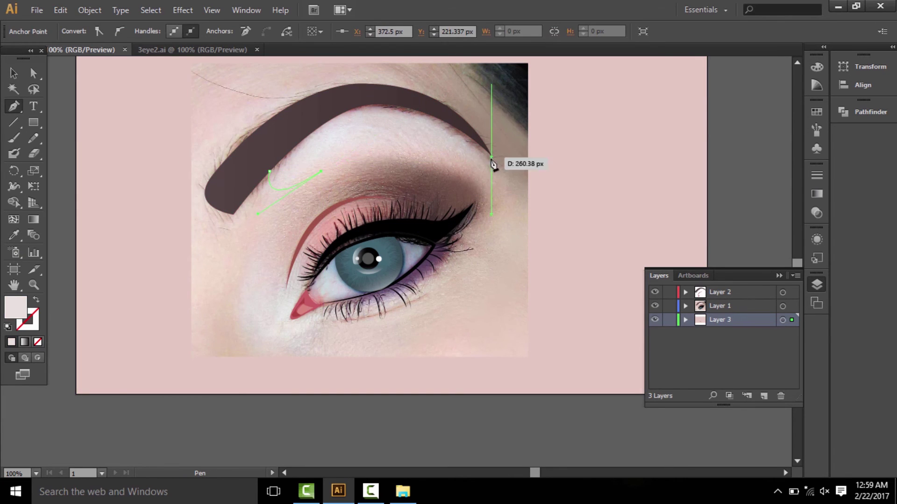
pyautogui.moveTo(493, 165); pyautogui.dragTo(539, 235)
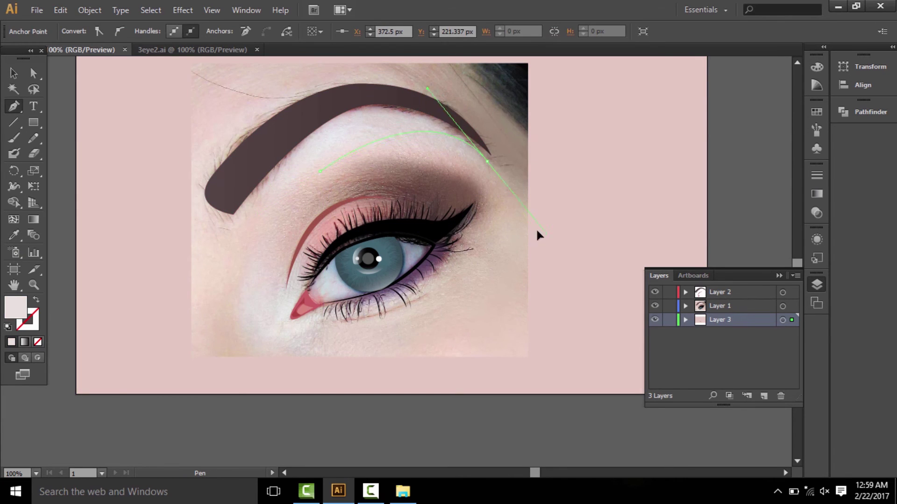
pyautogui.moveTo(377, 106); pyautogui.dragTo(279, 96)
pyautogui.click(377, 111)
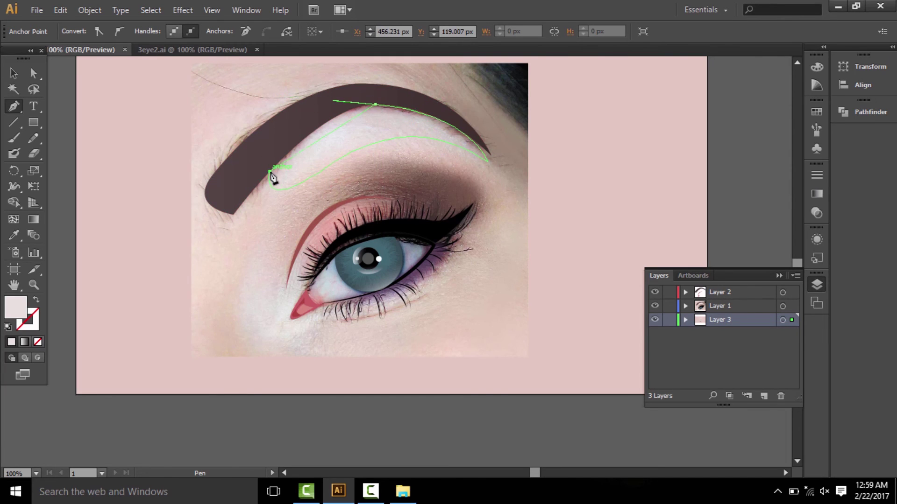
pyautogui.moveTo(228, 219); pyautogui.dragTo(202, 250)
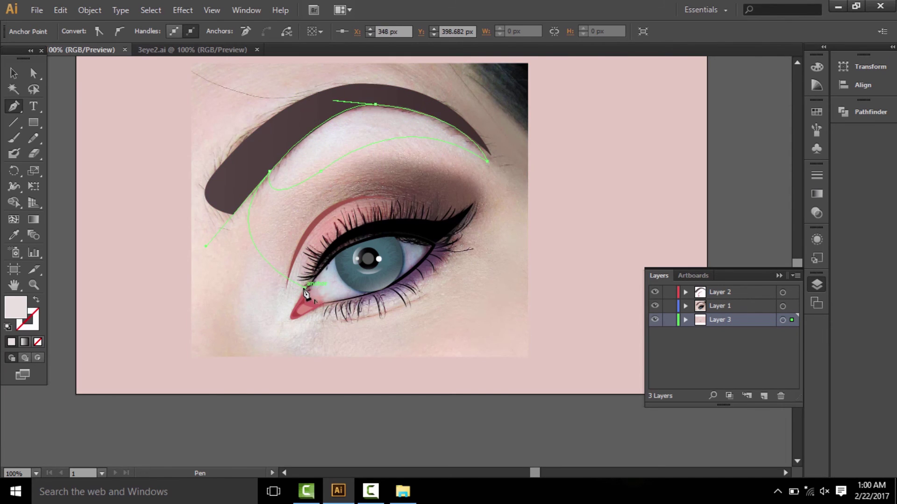
pyautogui.click(13, 71)
pyautogui.click(596, 210)
pyautogui.press('p')
pyautogui.click(302, 290)
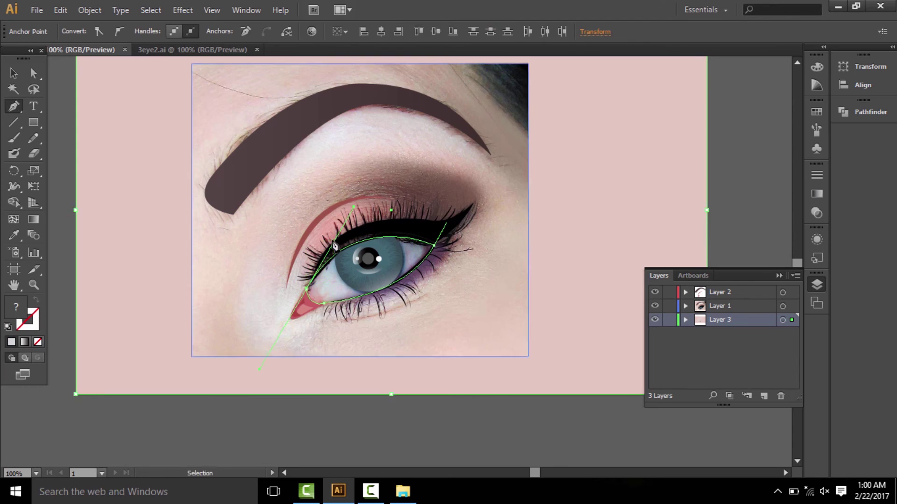
# - Draw a closed highlight around the inner corner and along the lower lash line
pyautogui.moveTo(325, 319); pyautogui.dragTo(332, 338)
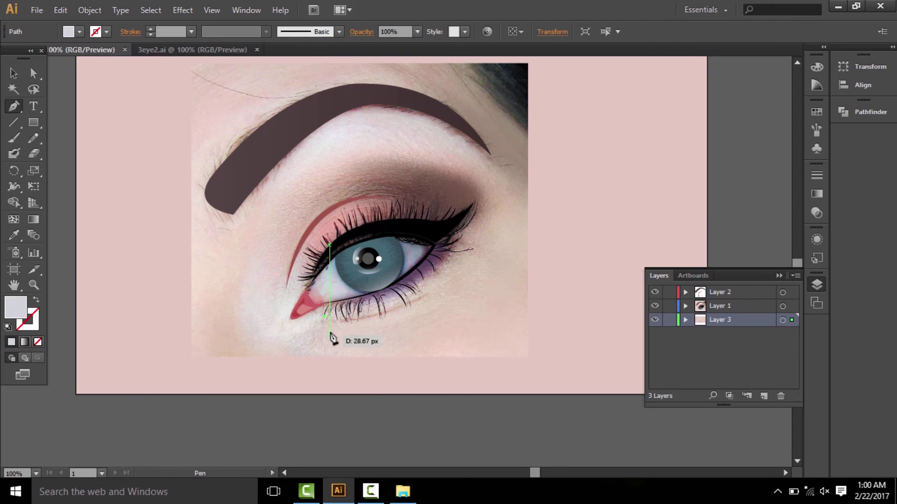
pyautogui.click(248, 342)
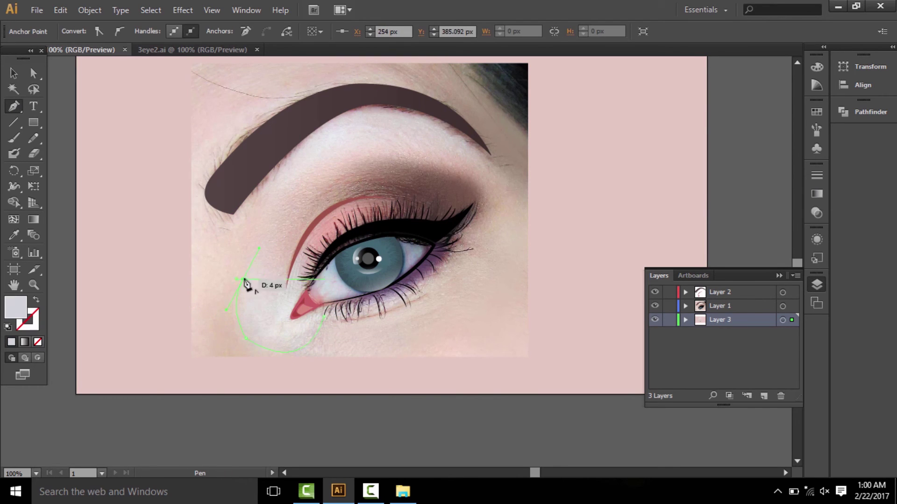
pyautogui.moveTo(301, 298); pyautogui.dragTo(302, 316)
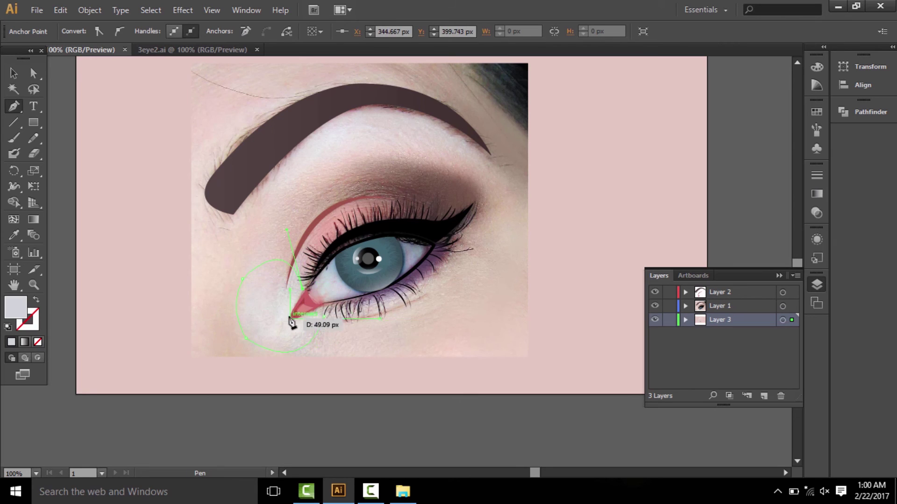
pyautogui.moveTo(296, 326); pyautogui.dragTo(325, 313)
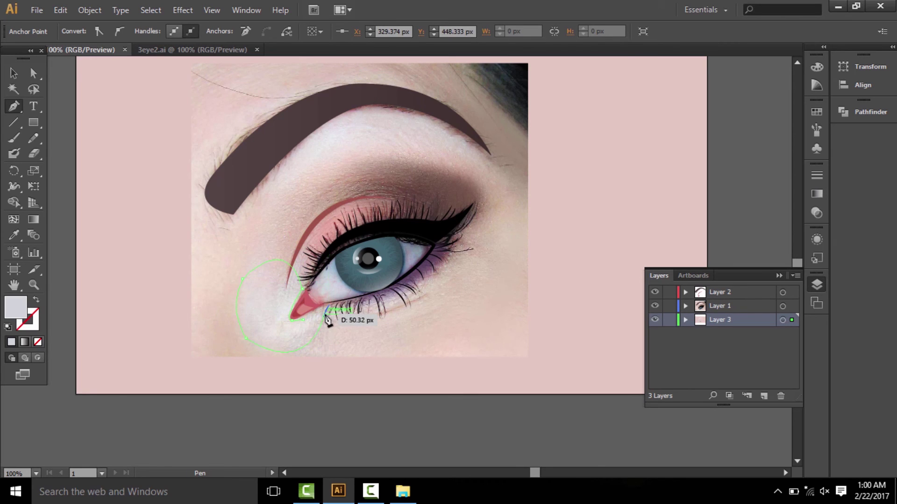
pyautogui.moveTo(432, 270); pyautogui.dragTo(460, 243)
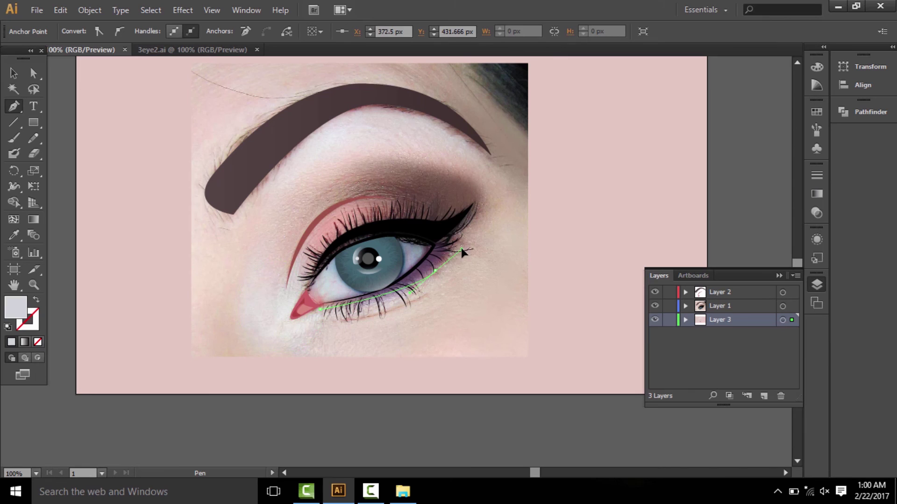
pyautogui.moveTo(382, 306); pyautogui.dragTo(323, 319)
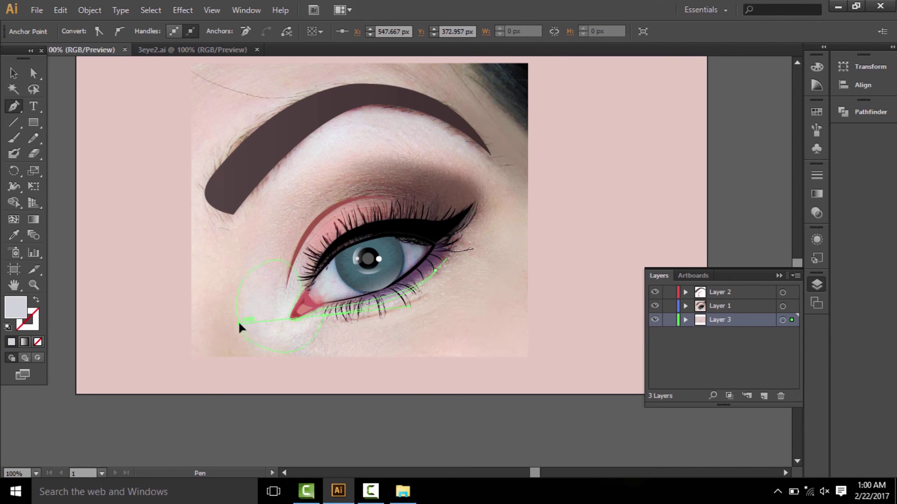
# - Draw a closed, curved highlight shape arching over the eyebrow
pyautogui.keyDown('ctrl'); pyautogui.click(200, 130); pyautogui.keyUp('ctrl')
pyautogui.moveTo(197, 168); pyautogui.dragTo(209, 147)
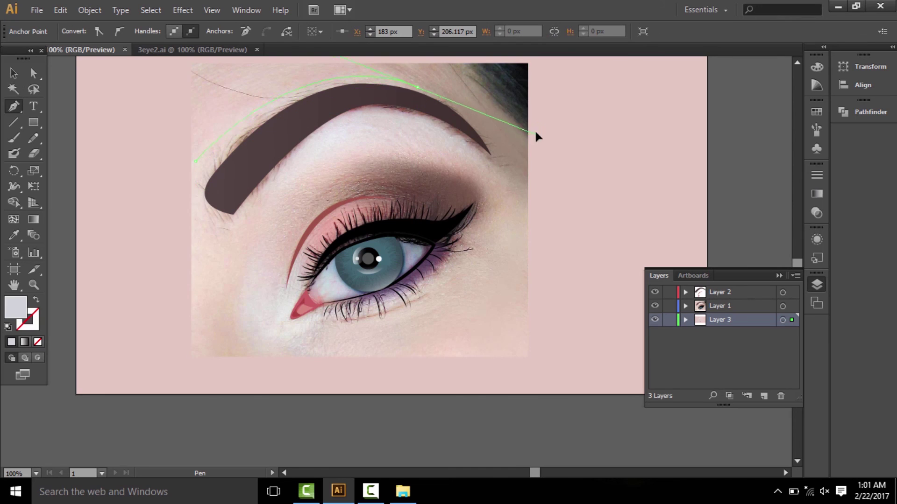
pyautogui.moveTo(418, 87); pyautogui.dragTo(419, 90)
pyautogui.moveTo(204, 189); pyautogui.dragTo(118, 310)
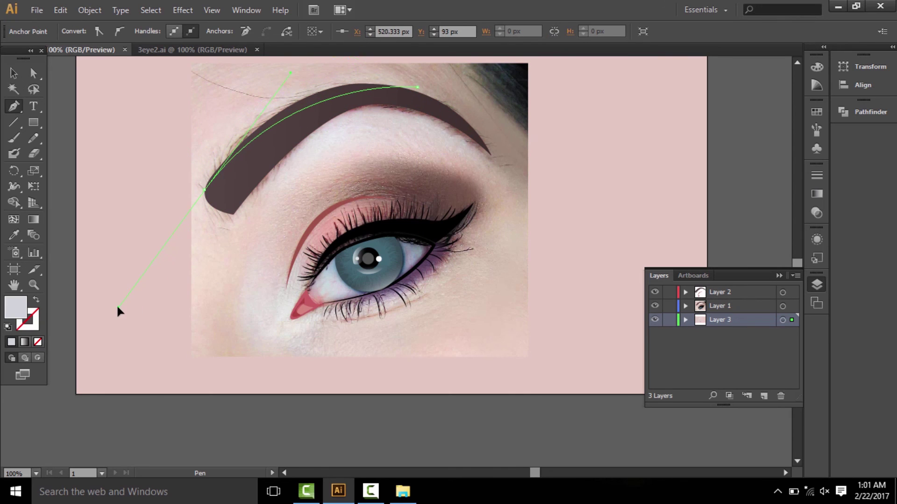
pyautogui.click(12, 73)
# - Hide the tracing photo and select the under-eye and brow highlight shapes
pyautogui.click(685, 306)
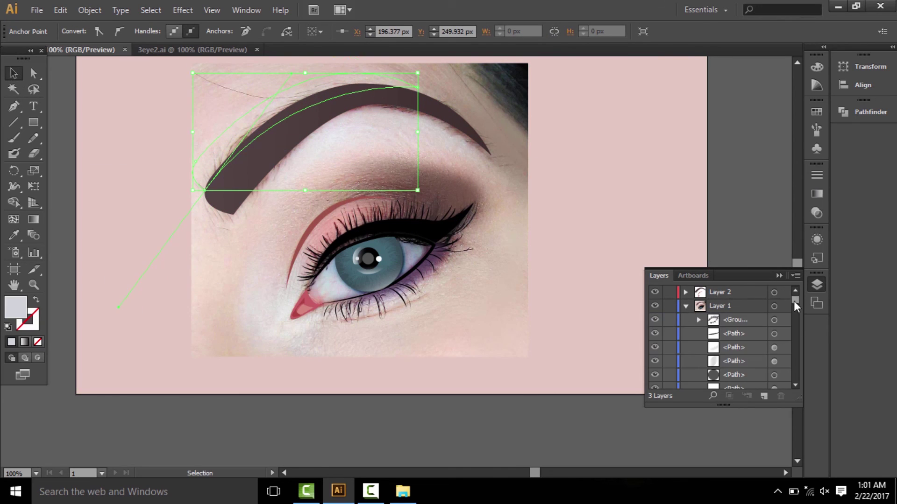
pyautogui.moveTo(794, 301); pyautogui.dragTo(798, 378)
pyautogui.click(654, 369)
pyautogui.click(475, 428)
pyautogui.keyDown('shift'); pyautogui.click(267, 301); pyautogui.keyUp('shift')
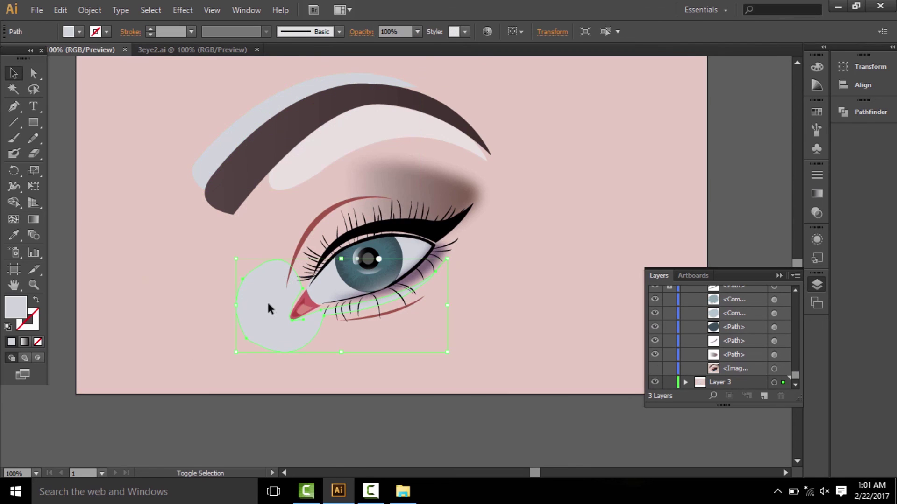
pyautogui.keyDown('shift'); pyautogui.click(321, 161); pyautogui.keyUp('shift')
# - Apply an initial Gaussian Blur to both highlight shapes
pyautogui.keyDown('shift'); pyautogui.click(214, 158); pyautogui.keyUp('shift')
pyautogui.click(183, 10)
pyautogui.click(335, 229)
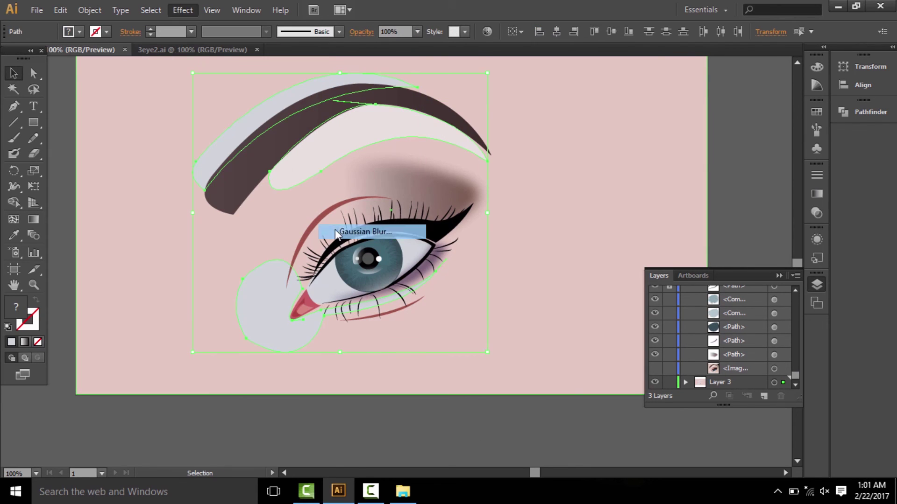
pyautogui.click(620, 239)
pyautogui.click(734, 164)
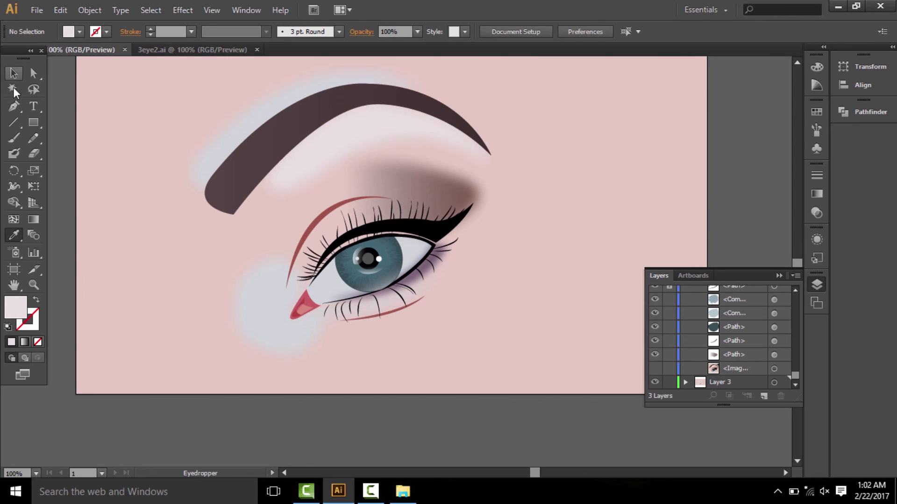
# - Fill the under-eye and brow highlights with pinkish white
pyautogui.doubleClick(17, 309)
pyautogui.press('Return')
pyautogui.click(263, 301)
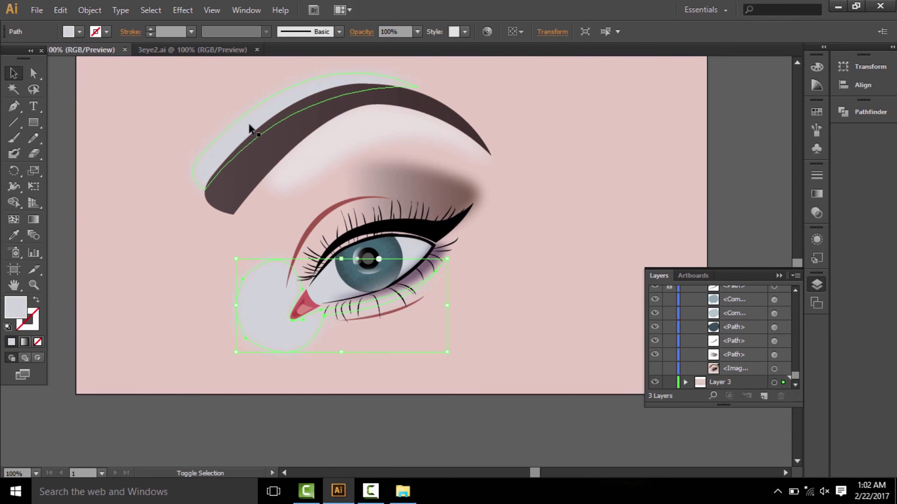
pyautogui.keyDown('shift'); pyautogui.click(250, 130); pyautogui.keyUp('shift')
pyautogui.doubleClick(17, 309)
pyautogui.press('Return')
# - Reapply Gaussian Blur to both highlights with a larger radius for softer glows
pyautogui.click(290, 319)
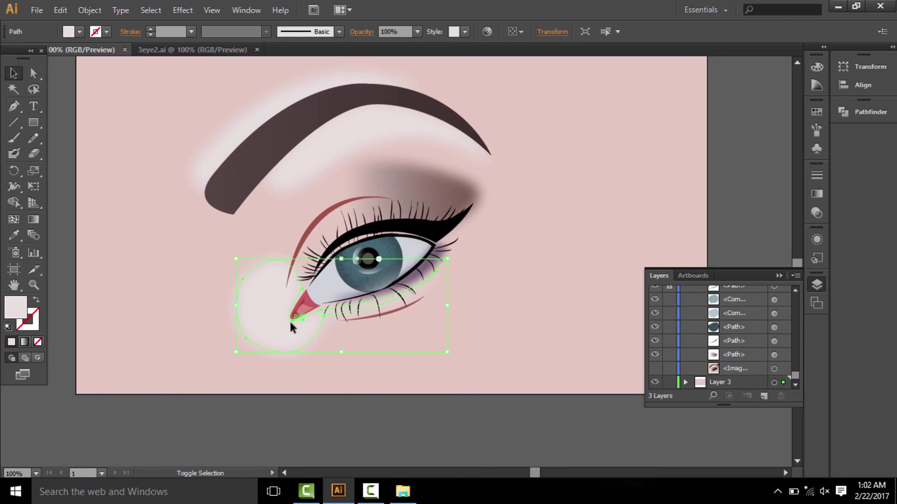
pyautogui.keyDown('shift'); pyautogui.click(234, 144); pyautogui.keyUp('shift')
pyautogui.click(182, 10)
pyautogui.click(365, 203)
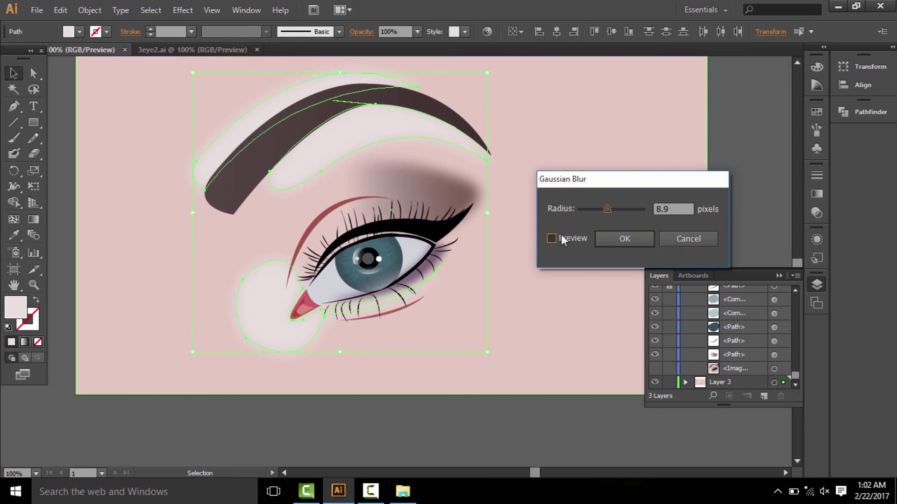
pyautogui.click(552, 238)
pyautogui.moveTo(619, 209)
pyautogui.mouseDown()
pyautogui.moveTo(608, 209)
pyautogui.moveTo(618, 208)
pyautogui.mouseUp()
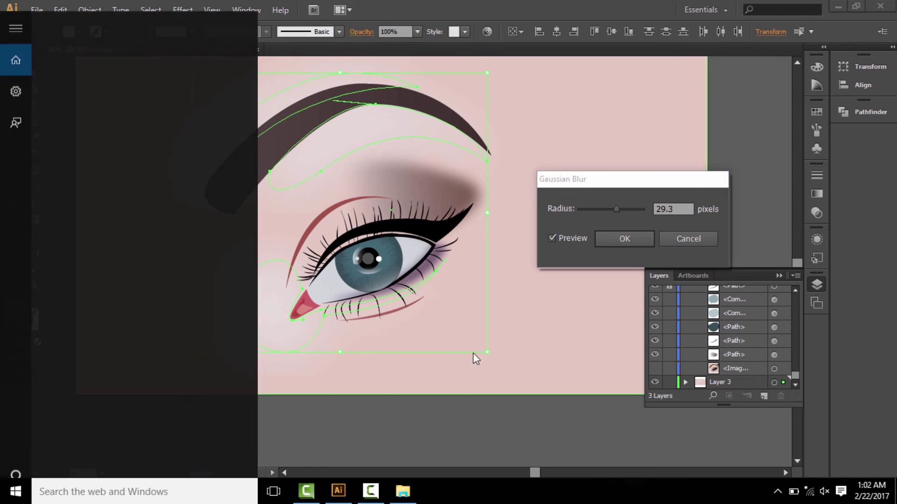
pyautogui.press('Return')
pyautogui.click(474, 415)
pyautogui.click(686, 307)
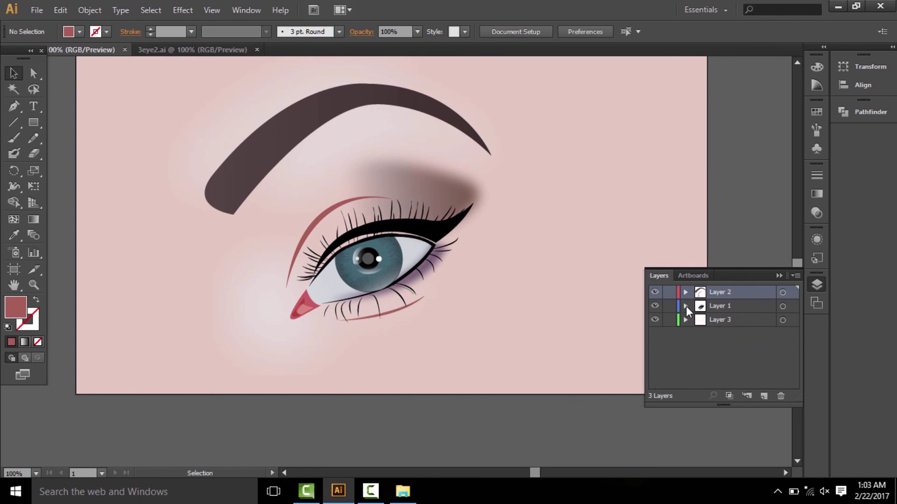
# - Check the blurred highlight and liner shapes, undoing an accidental background move
pyautogui.click(394, 314)
pyautogui.doubleClick(397, 315)
pyautogui.doubleClick(447, 450)
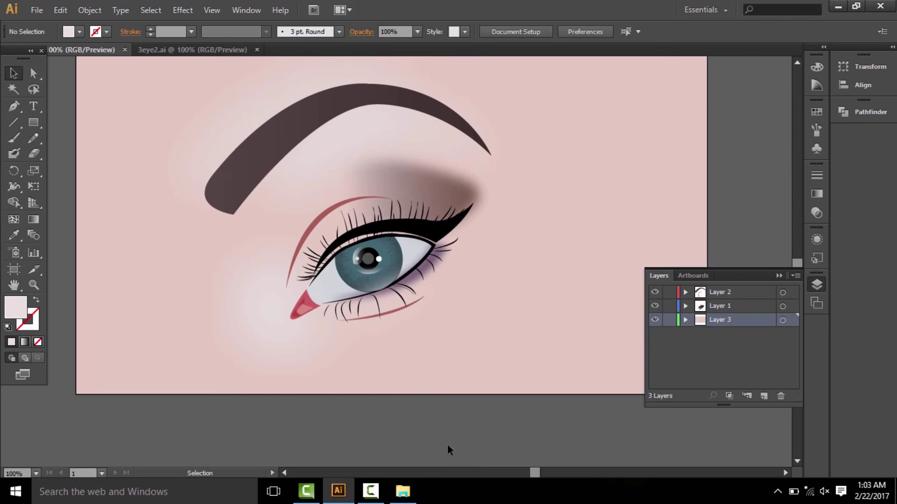
pyautogui.click(350, 203)
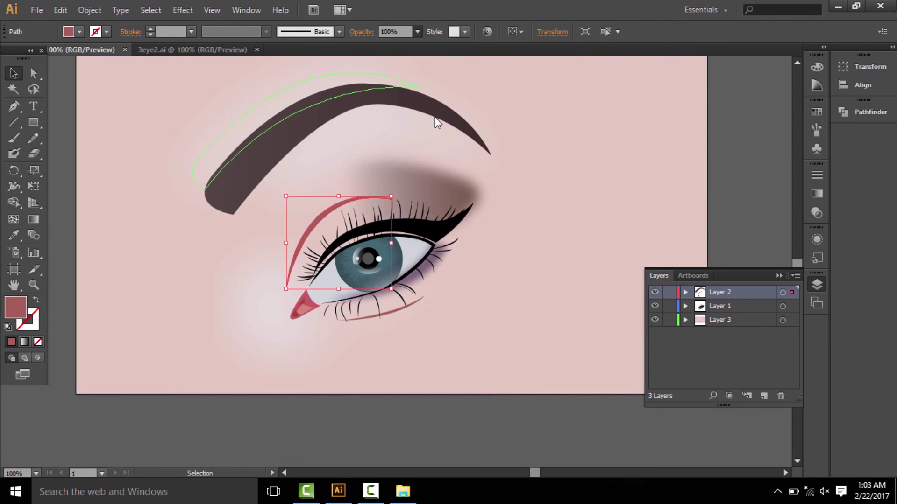
pyautogui.click(595, 96)
pyautogui.scroll(2, 795, 71)
pyautogui.scroll(1, 796, 70)
pyautogui.moveTo(505, 319); pyautogui.dragTo(512, 363)
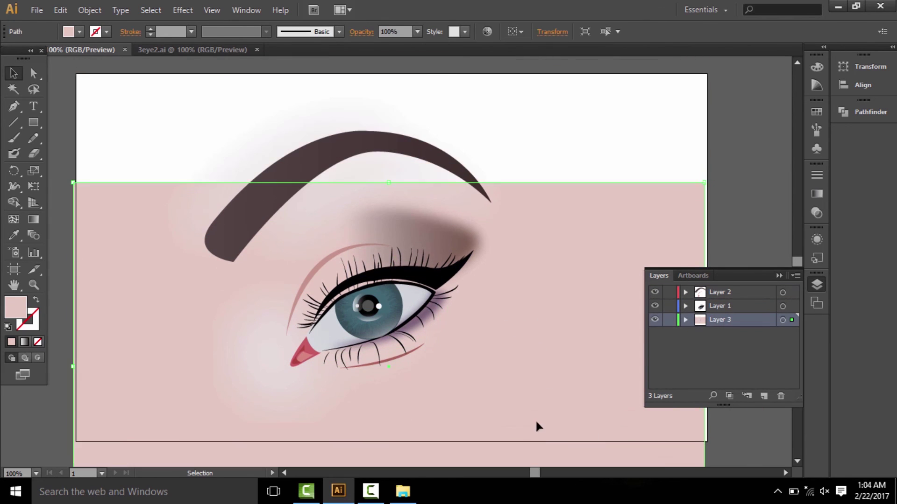
pyautogui.hotkey('ctrl', 'z')
pyautogui.click(58, 394)
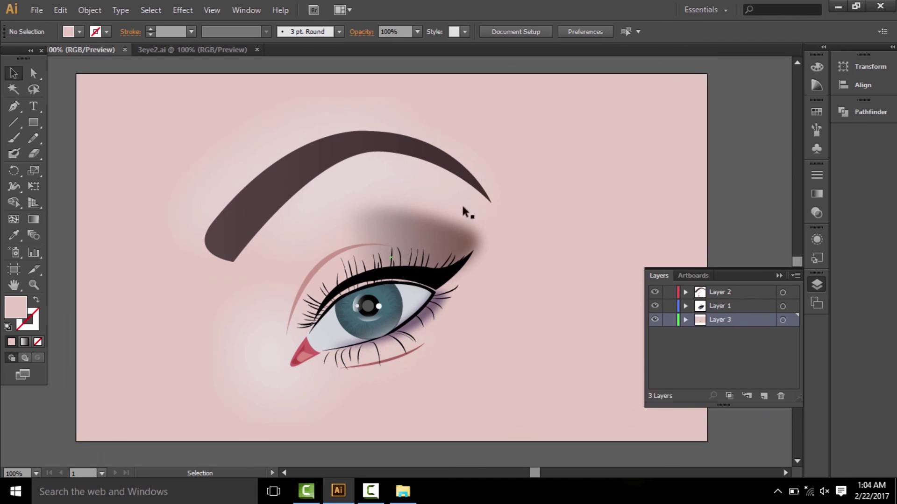
# - Show the tracing photo and sample the pink eyelid colour with the Eyedropper
pyautogui.click(685, 306)
pyautogui.scroll(-5, 796, 308)
pyautogui.click(654, 368)
pyautogui.press('i')
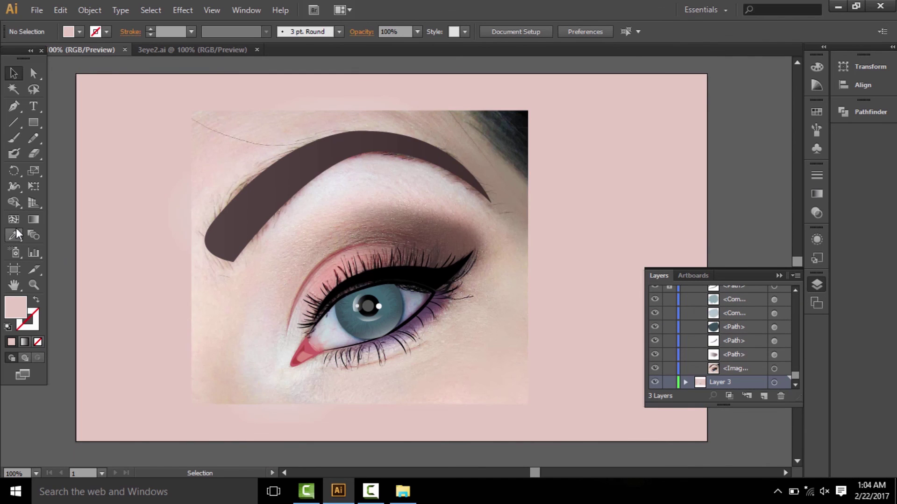
pyautogui.click(334, 269)
# - Draw the pink eyelid shadow shape over the upper lid with the Pen tool
pyautogui.press('p')
pyautogui.scroll(5, 793, 289)
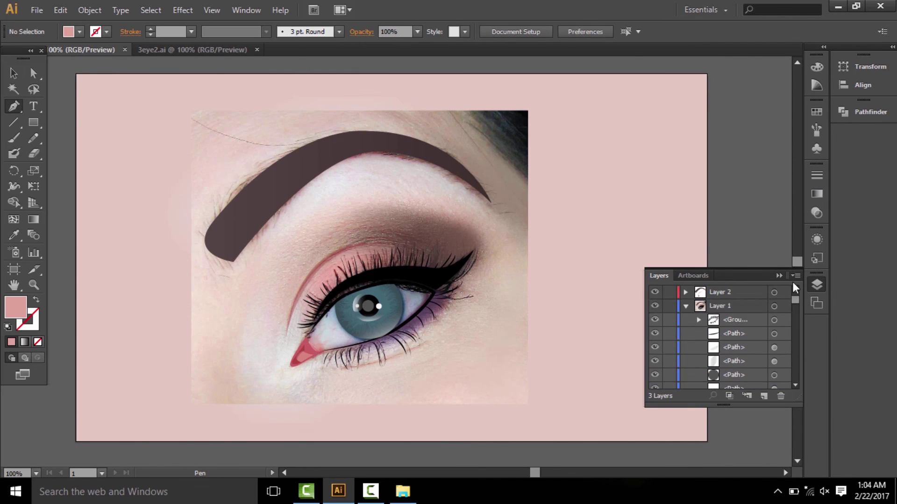
pyautogui.hotkey('ctrl', 'z')
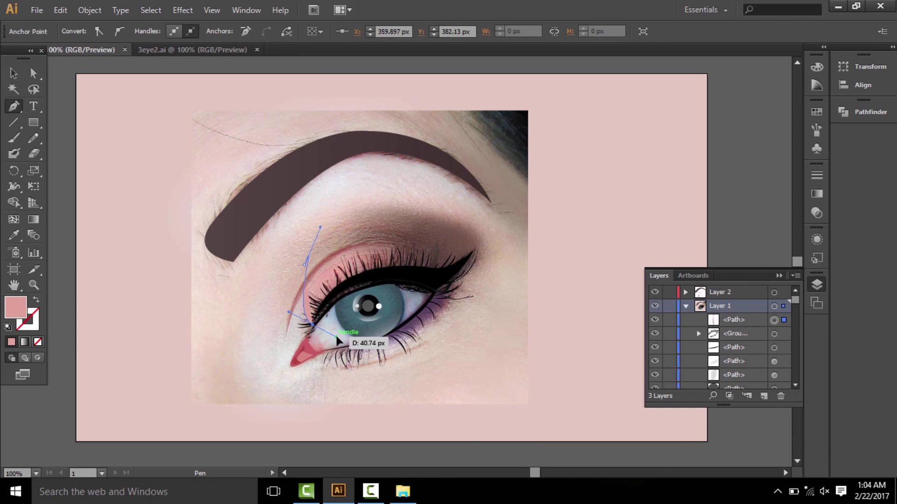
pyautogui.hotkey('ctrl', 'z')
pyautogui.hotkey('ctrl', 'z')
pyautogui.click(317, 253)
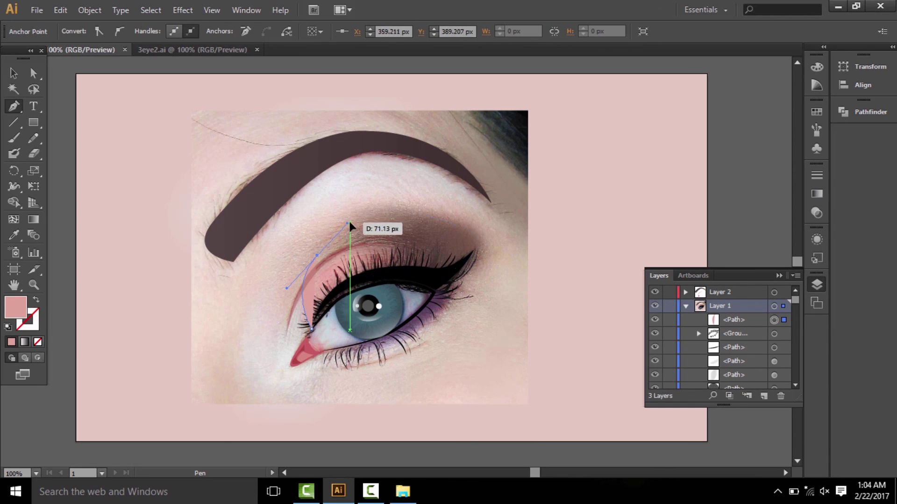
pyautogui.moveTo(406, 270); pyautogui.dragTo(423, 325)
pyautogui.click(407, 271)
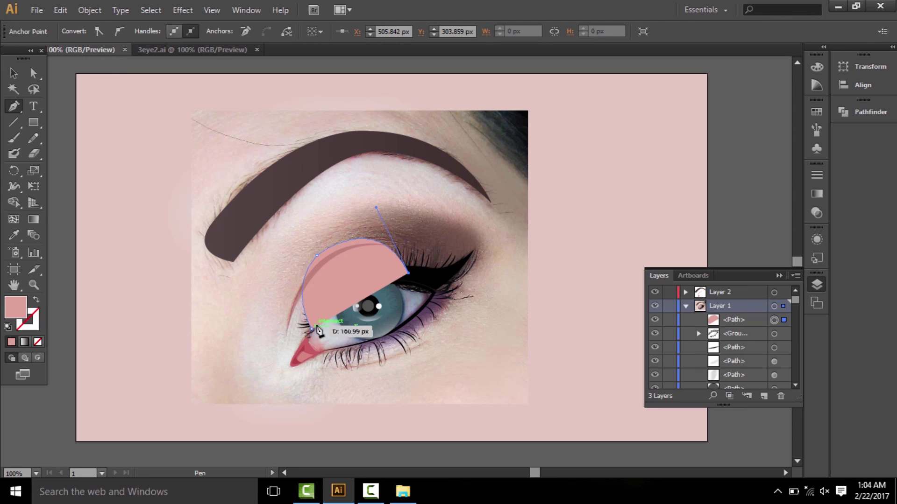
pyautogui.moveTo(312, 329); pyautogui.dragTo(338, 370)
pyautogui.press('v')
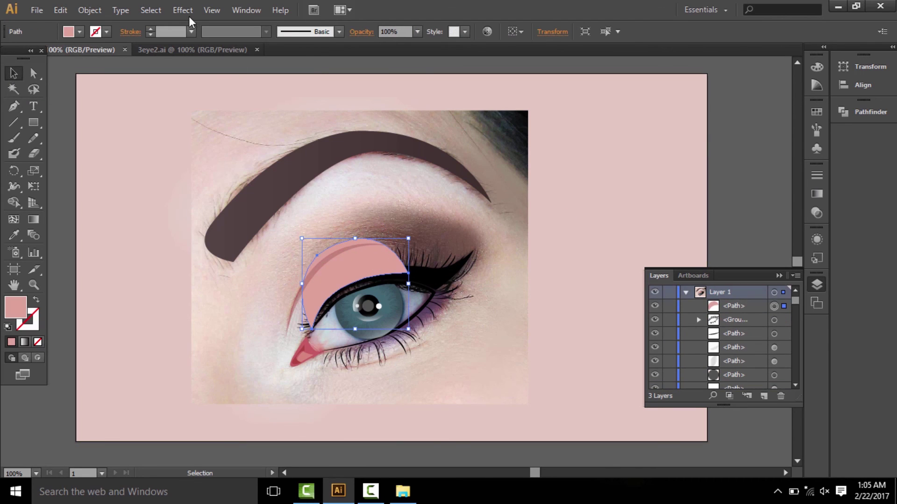
# - Send the eyelid shape behind the lashes and liner, then hide the tracing photo
pyautogui.click(183, 10)
pyautogui.click(182, 11)
pyautogui.hotkey('ctrl', 'shift', 'a')
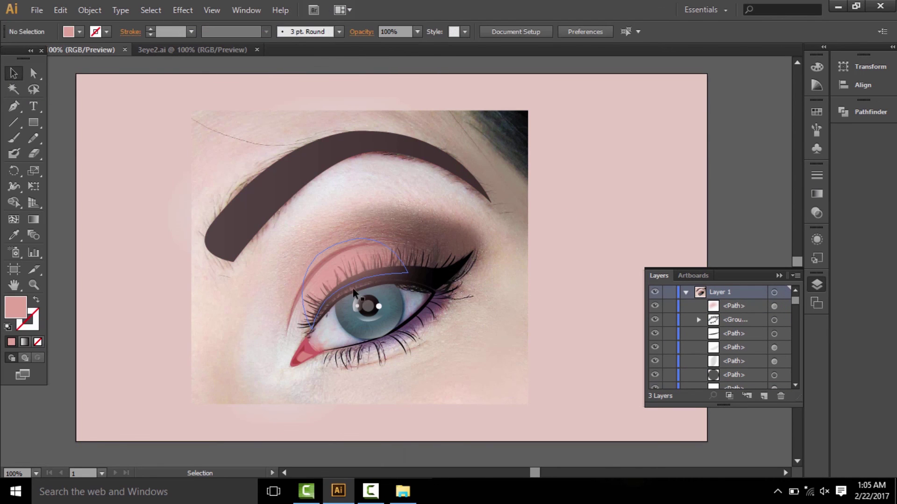
pyautogui.click(344, 270)
pyautogui.hotkey('ctrl', '[')
pyautogui.hotkey('ctrl', '[')
pyautogui.hotkey('ctrl', '[')
pyautogui.press('a')
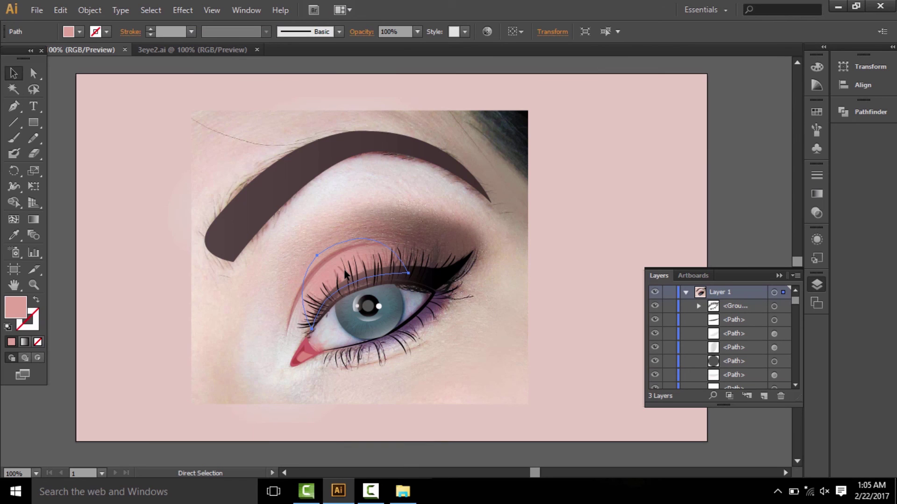
pyautogui.scroll(-3, 786, 377)
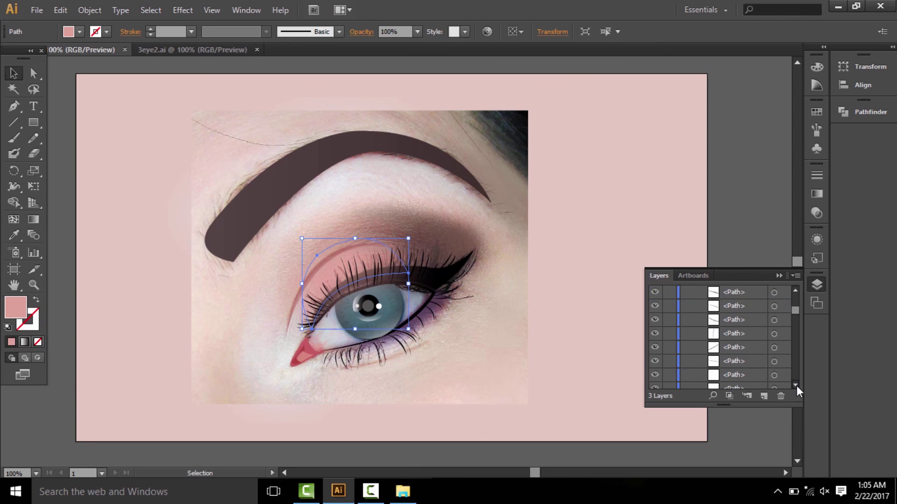
pyautogui.scroll(-3, 797, 386)
pyautogui.scroll(-5, 790, 373)
pyautogui.click(654, 369)
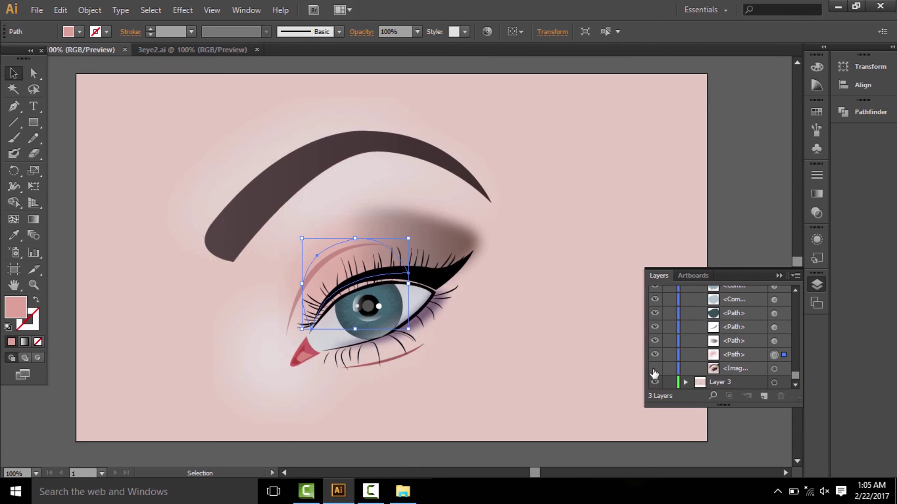
pyautogui.click(739, 437)
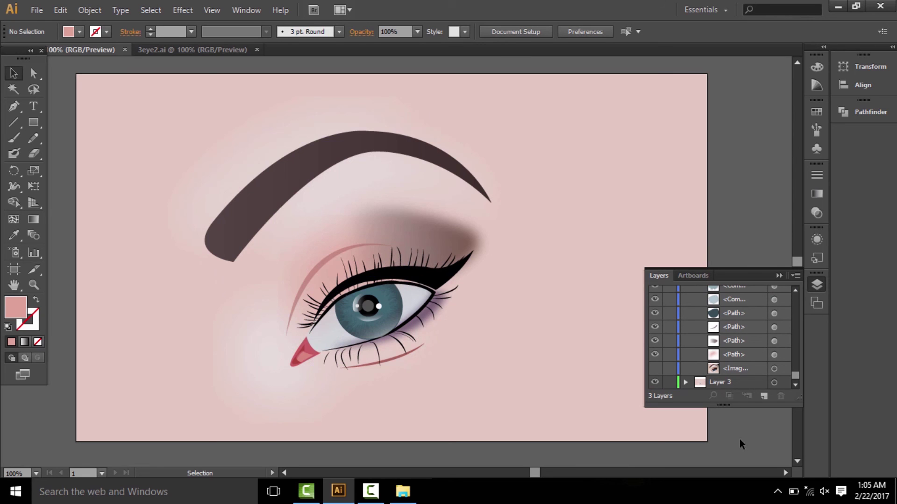